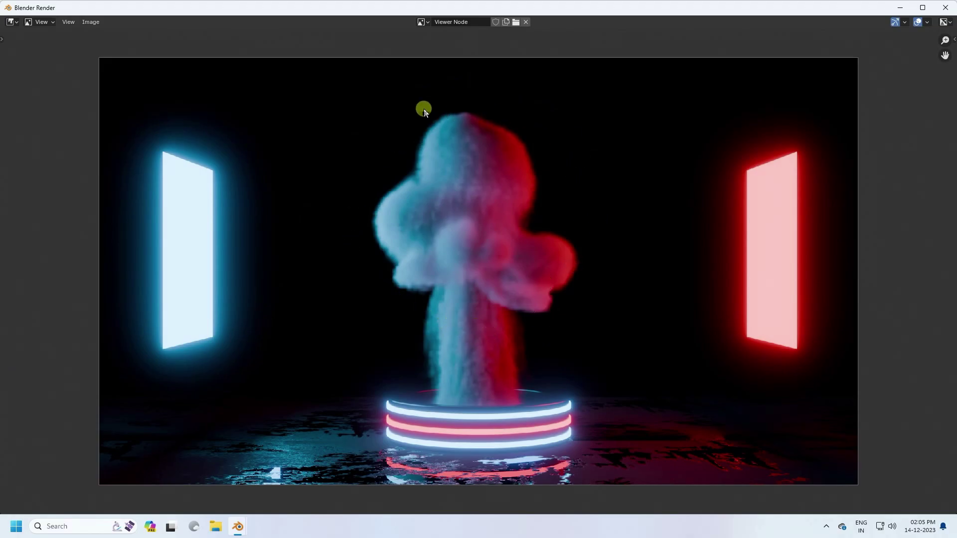
# Step: Close the render window, start a new General file without saving, and delete the default camera, cube and light
pyautogui.click(945, 8)
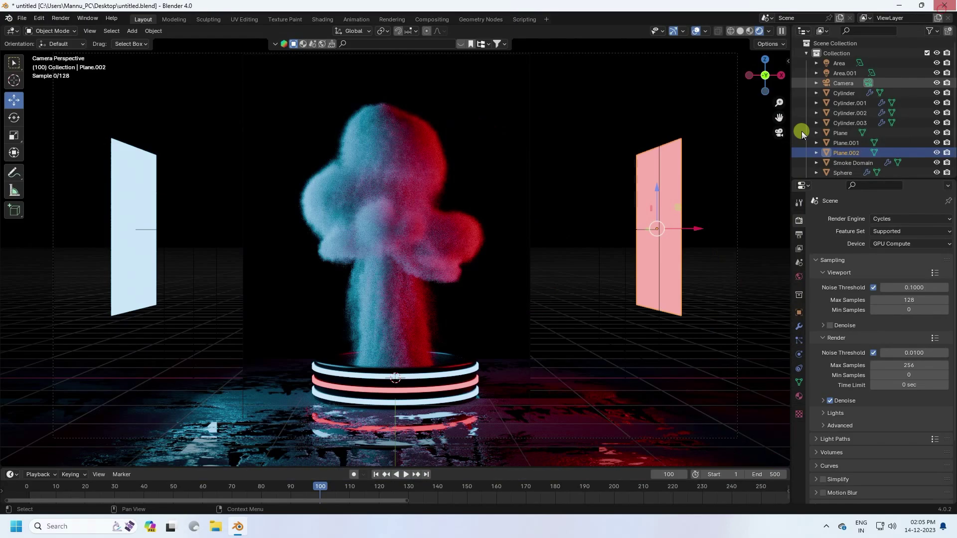
pyautogui.click(22, 18)
pyautogui.moveTo(35, 31)
pyautogui.click(151, 26)
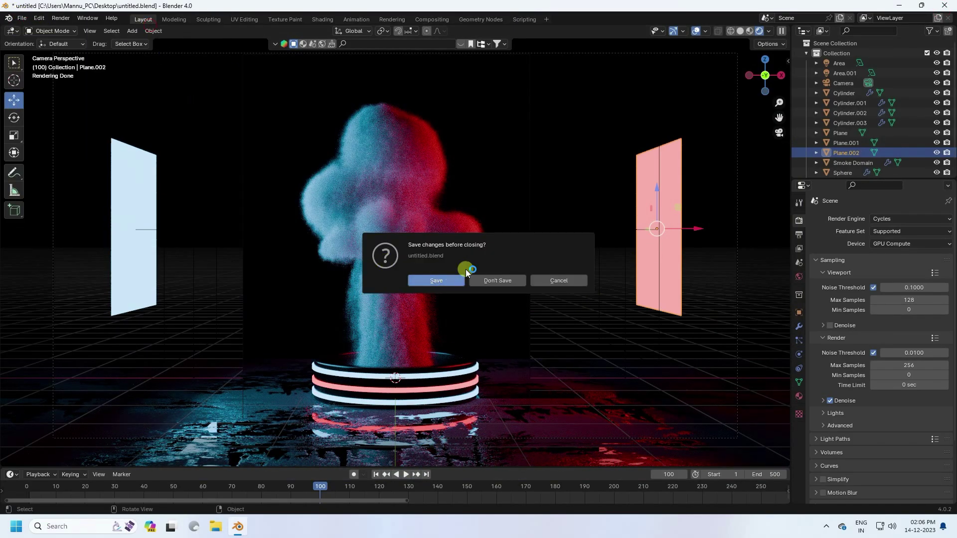
pyautogui.click(499, 278)
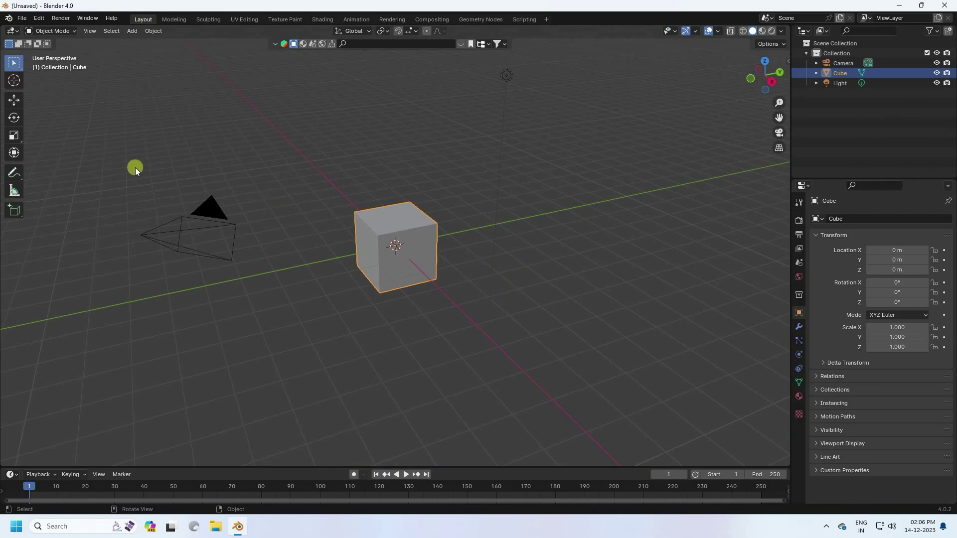
pyautogui.moveTo(136, 168); pyautogui.dragTo(576, 324)
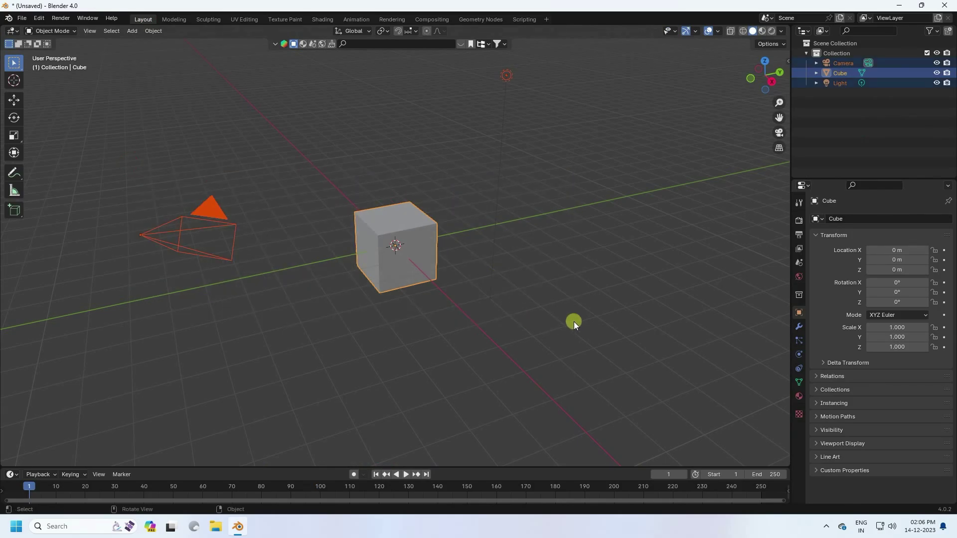
pyautogui.press('Delete')
# Step: Add a mesh cylinder with 100 vertices and a depth of 0.5 m
pyautogui.click(132, 31)
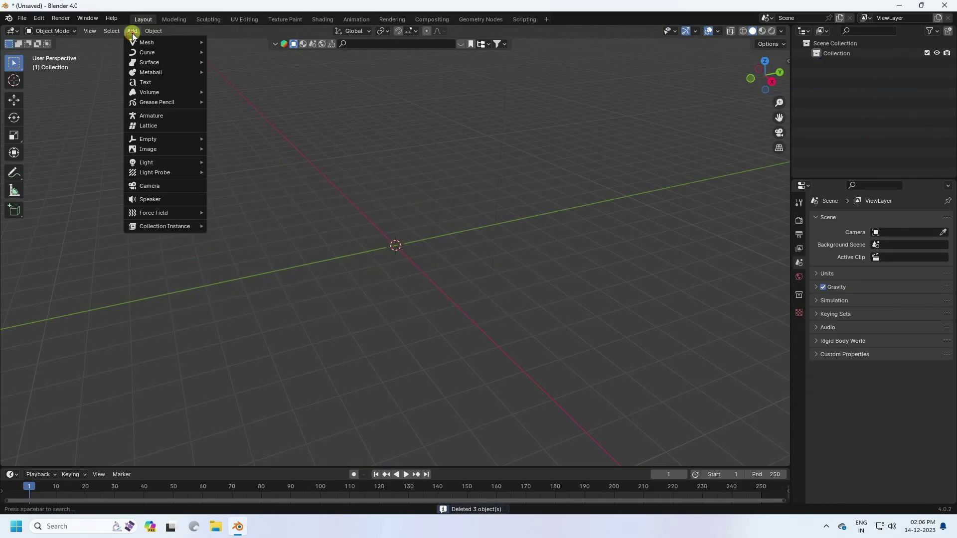
pyautogui.moveTo(135, 42)
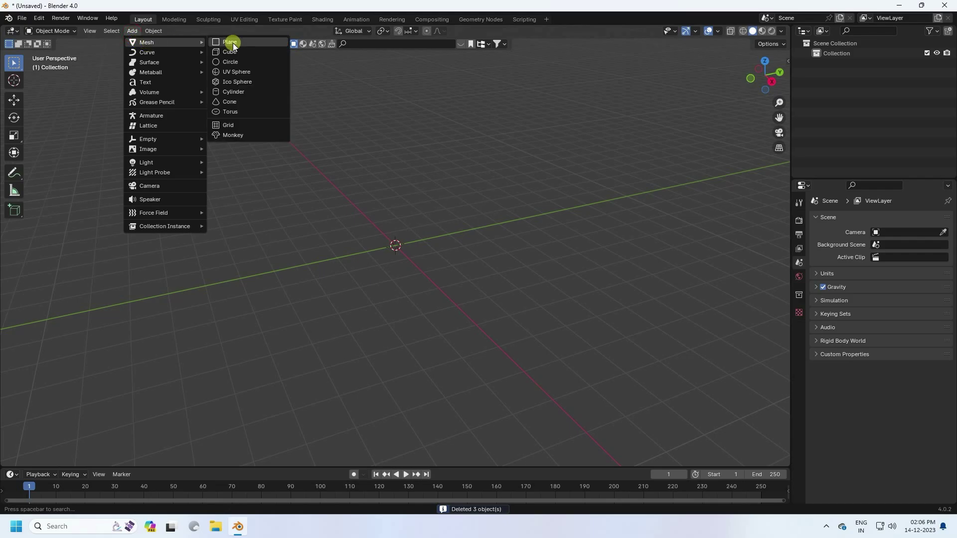
pyautogui.click(237, 94)
pyautogui.scroll(5, 259, 280)
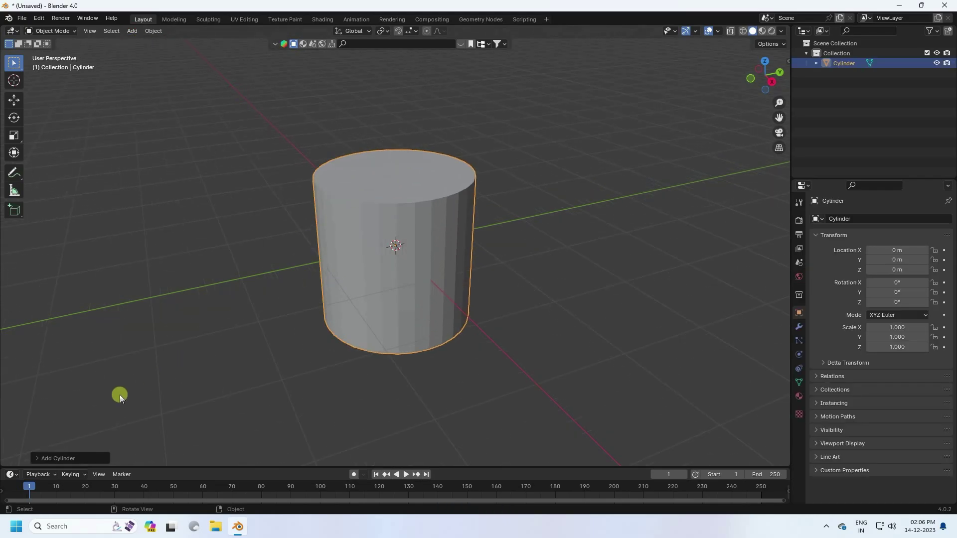
pyautogui.click(41, 456)
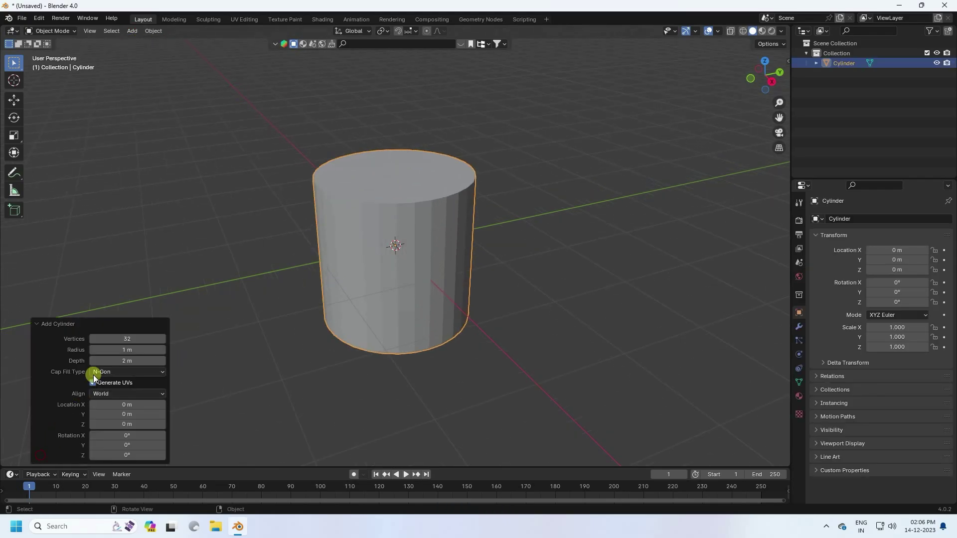
pyautogui.click(125, 339)
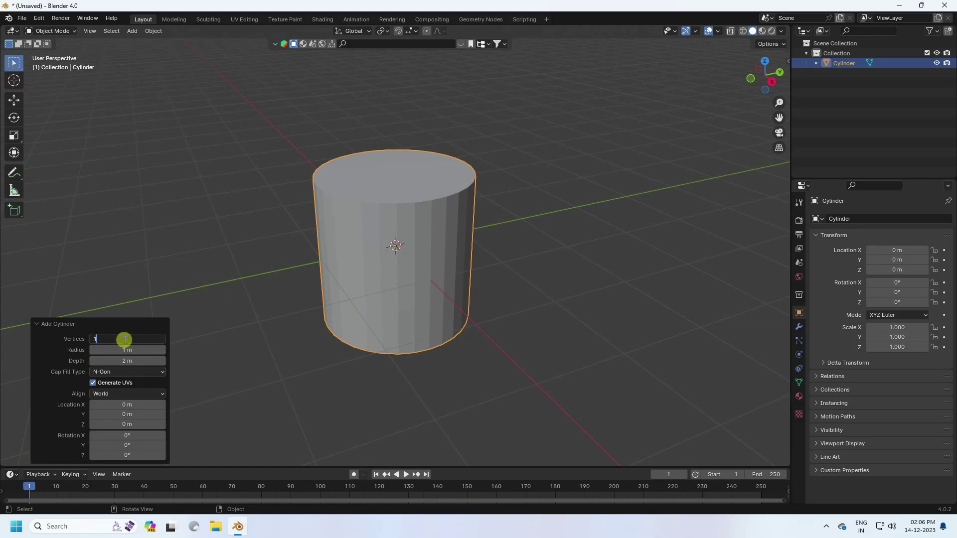
pyautogui.press('Return')
pyautogui.click(127, 360)
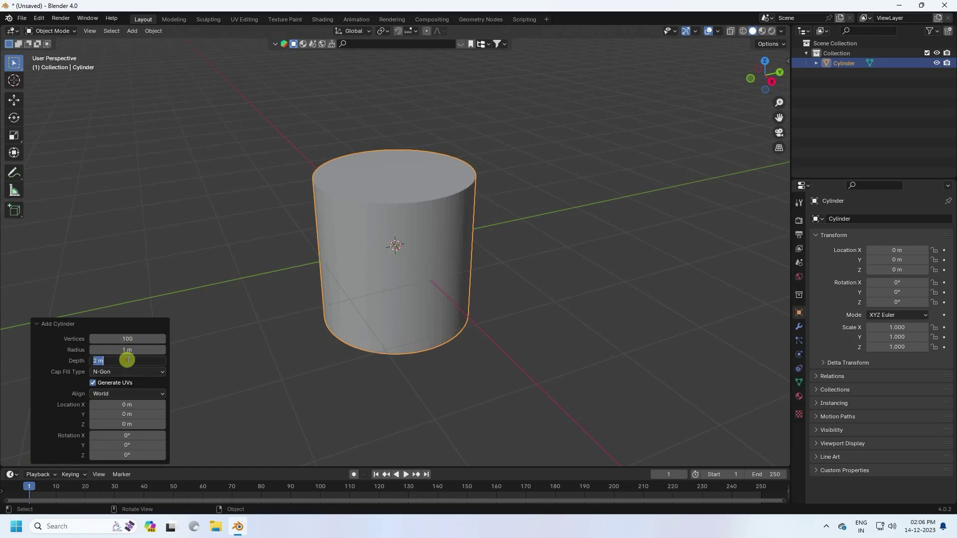
pyautogui.write('0.5')
pyautogui.press('Return')
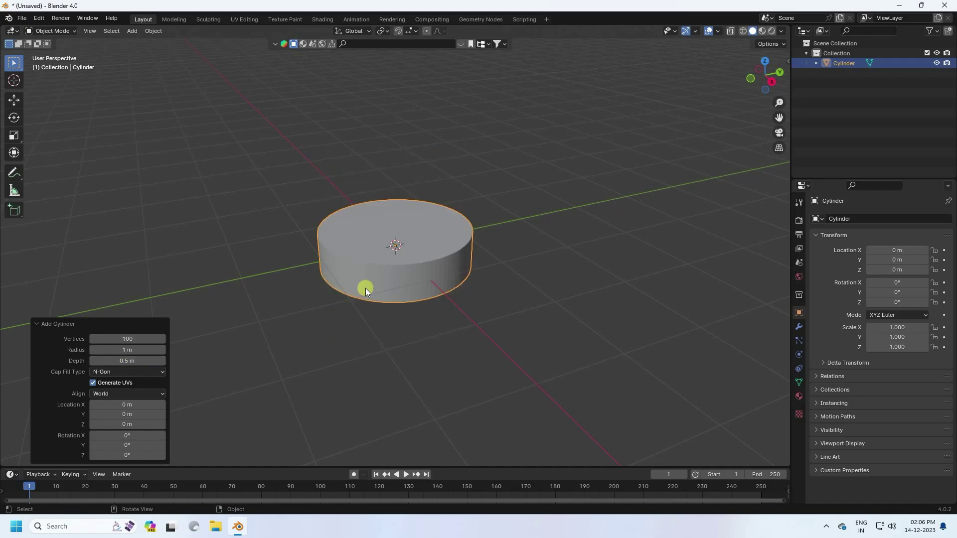
# Step: Remove the cylinder's end caps by setting its cap fill type to Nothing
pyautogui.moveTo(366, 288); pyautogui.dragTo(428, 282, button='middle')
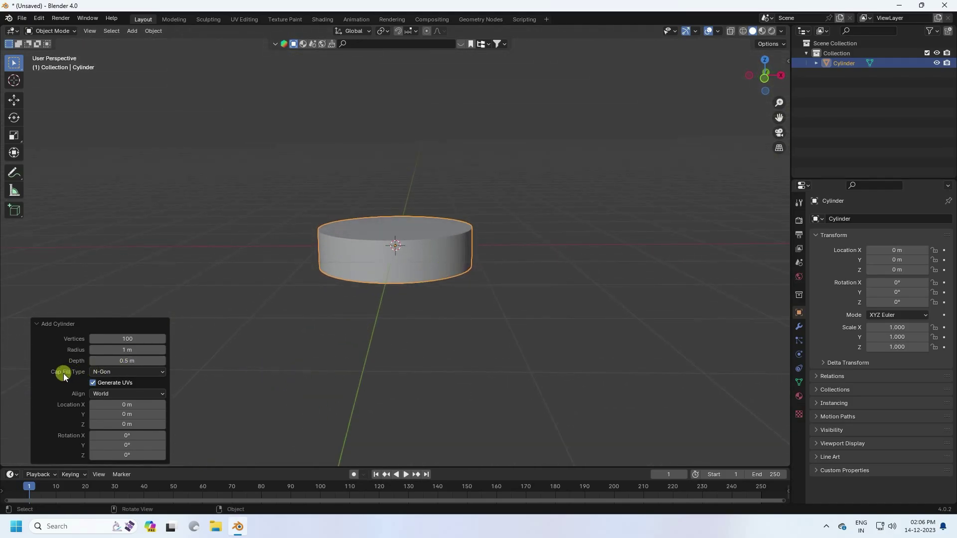
pyautogui.click(121, 372)
pyautogui.click(116, 383)
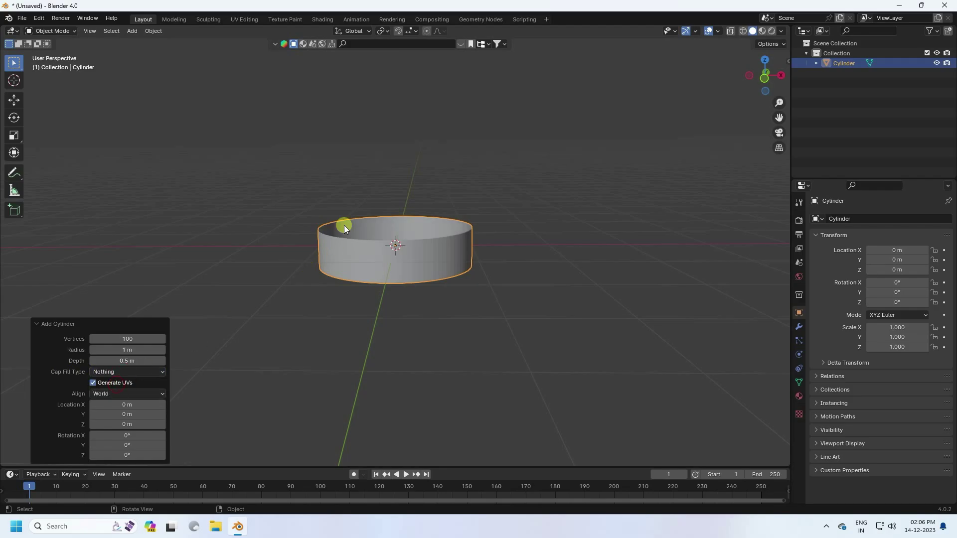
pyautogui.scroll(4, 344, 225)
pyautogui.moveTo(355, 228)
pyautogui.mouseDown(button='middle')
pyautogui.moveTo(354, 264)
pyautogui.moveTo(361, 239)
pyautogui.moveTo(450, 233)
pyautogui.moveTo(362, 243)
pyautogui.mouseUp(button='middle')
pyautogui.click(315, 320)
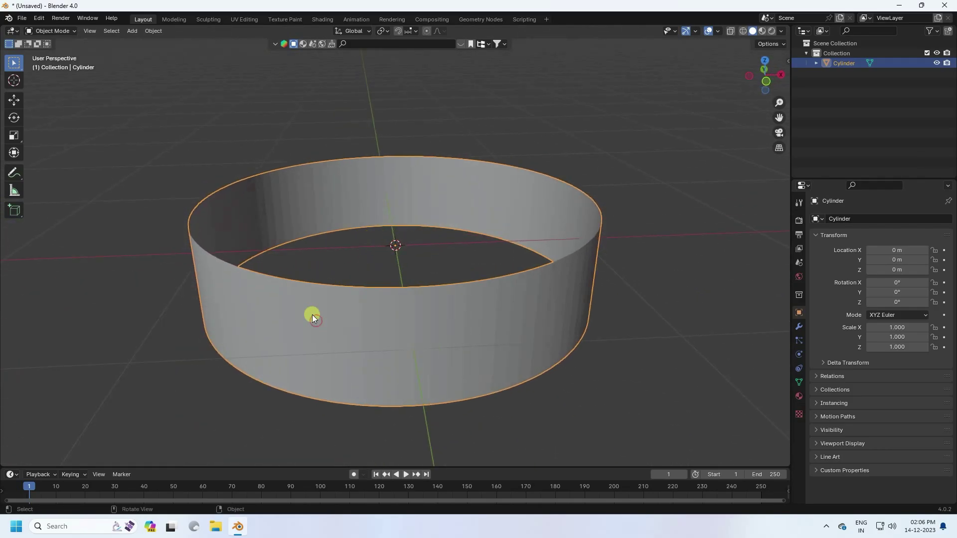
# Step: Add a Solidify modifier to the open cylinder with a thickness of 0.2 m
pyautogui.click(797, 327)
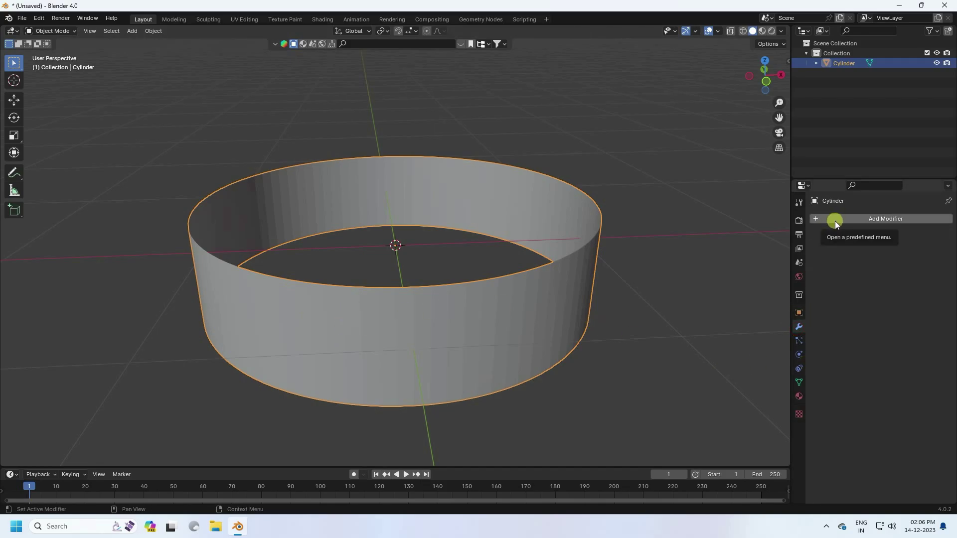
pyautogui.click(835, 220)
pyautogui.moveTo(807, 256)
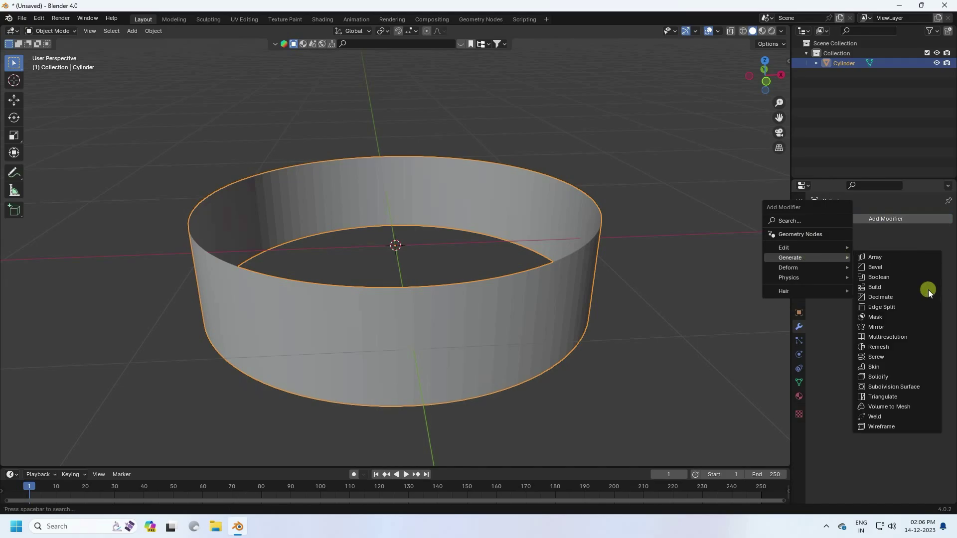
pyautogui.click(877, 378)
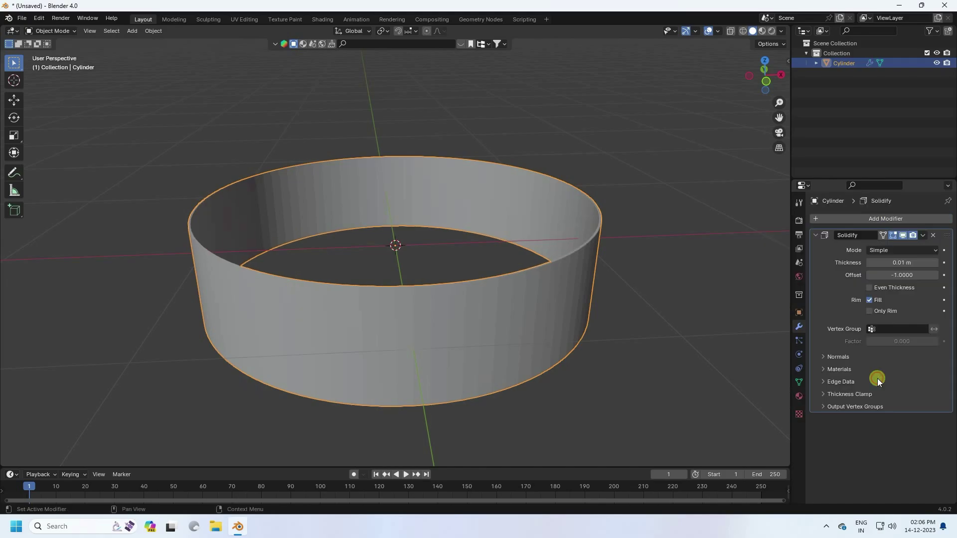
pyautogui.moveTo(899, 263); pyautogui.dragTo(205, 263)
pyautogui.click(896, 263)
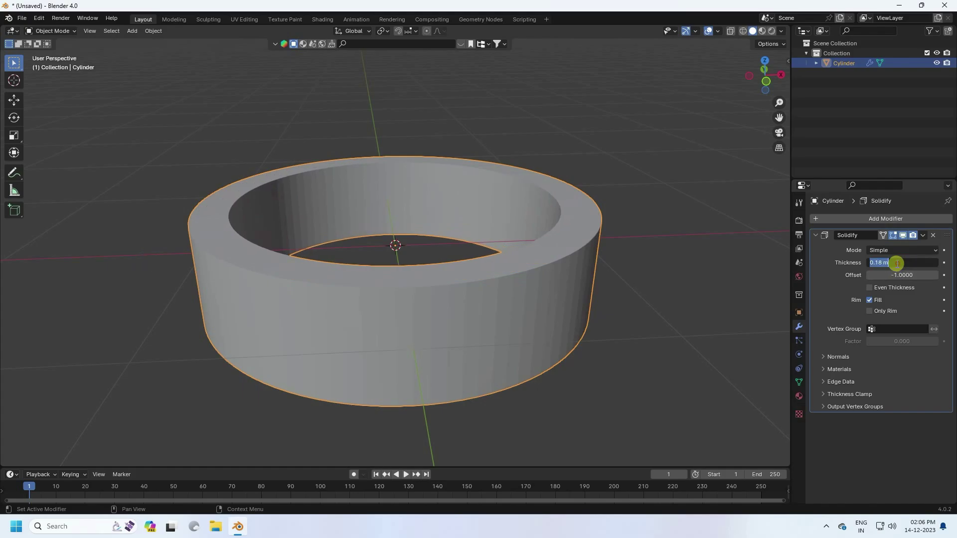
pyautogui.press('Return')
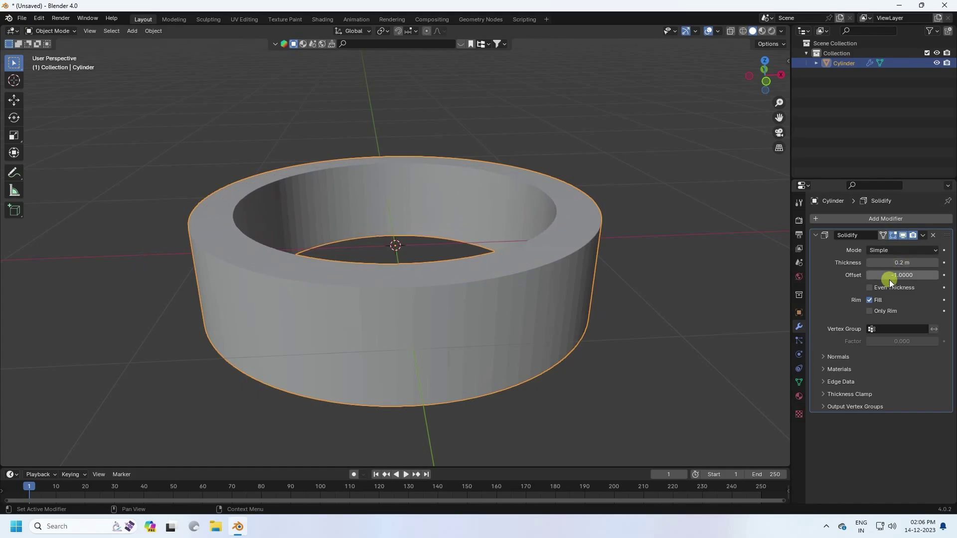
# Step: Add a Bevel modifier to the ring with an amount of 0.02 m and 10 segments
pyautogui.click(828, 218)
pyautogui.moveTo(827, 217)
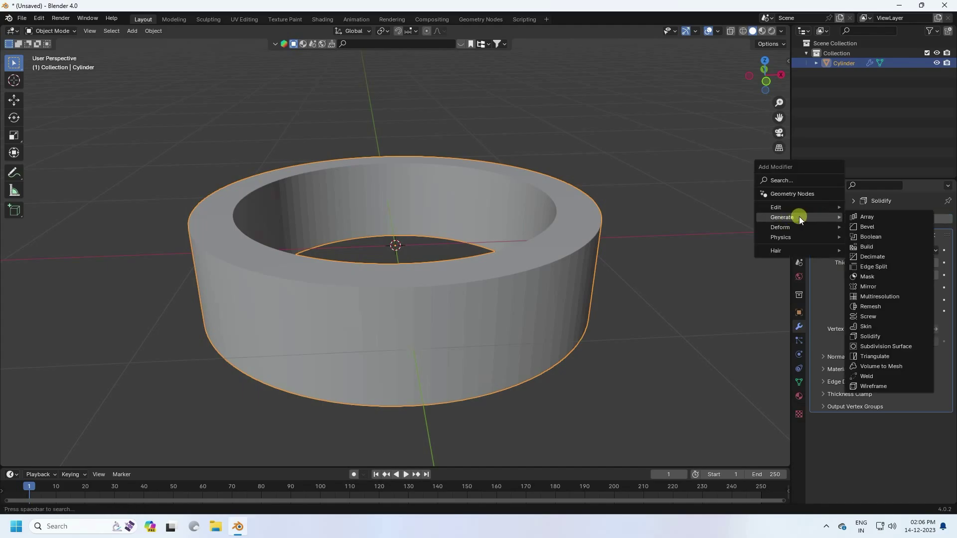
pyautogui.click(872, 228)
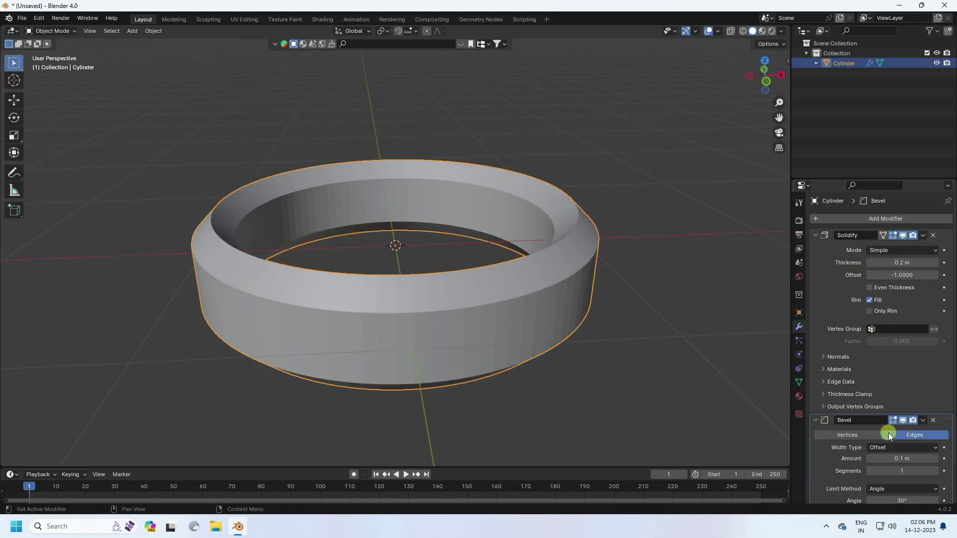
pyautogui.scroll(-2, 840, 351)
pyautogui.moveTo(883, 418); pyautogui.dragTo(124, 414)
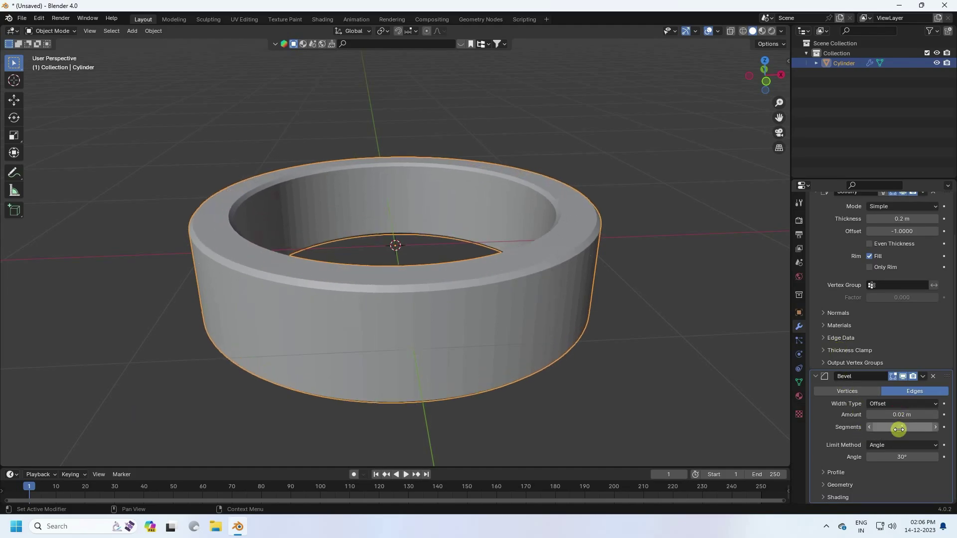
pyautogui.click(935, 427)
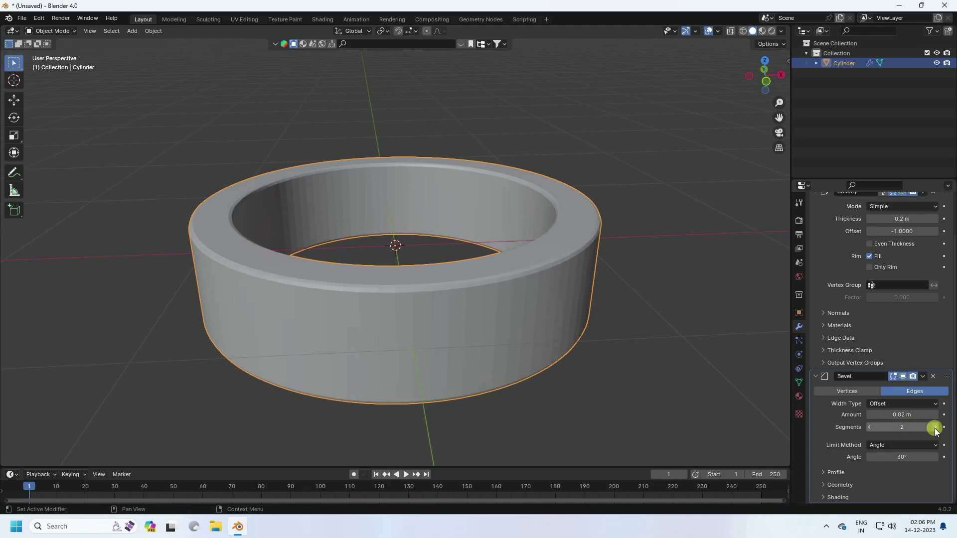
pyautogui.click(935, 427)
pyautogui.click(935, 427)
pyautogui.click(935, 427)
pyautogui.click(935, 427)
pyautogui.click(934, 427)
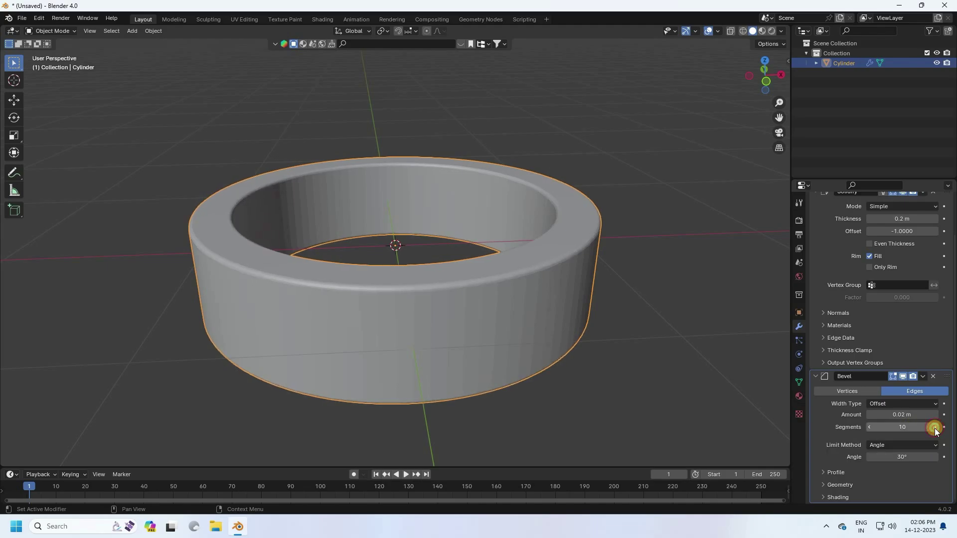
# Step: Apply smooth shading to the bevelled ring
pyautogui.rightClick(552, 276)
pyautogui.click(544, 278)
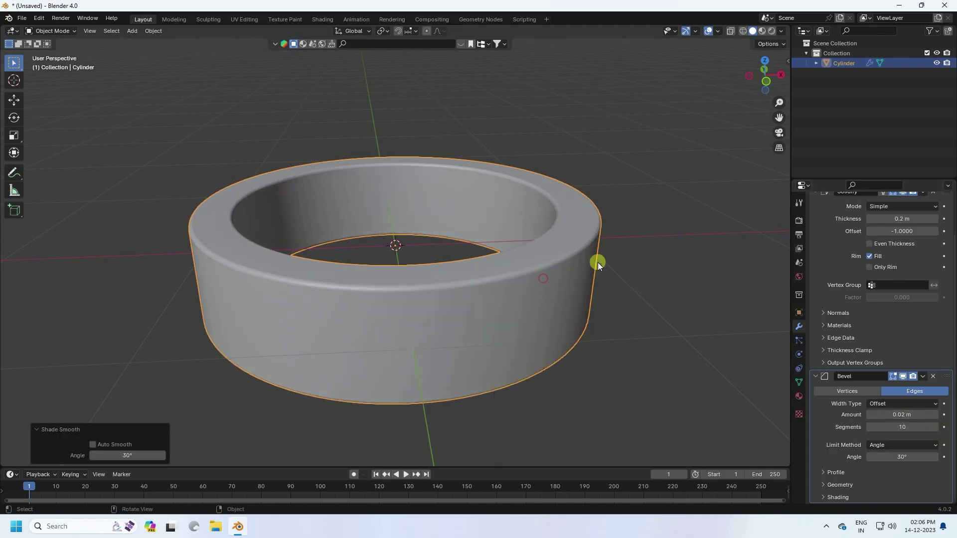
pyautogui.scroll(-4, 352, 217)
pyautogui.scroll(3, 385, 219)
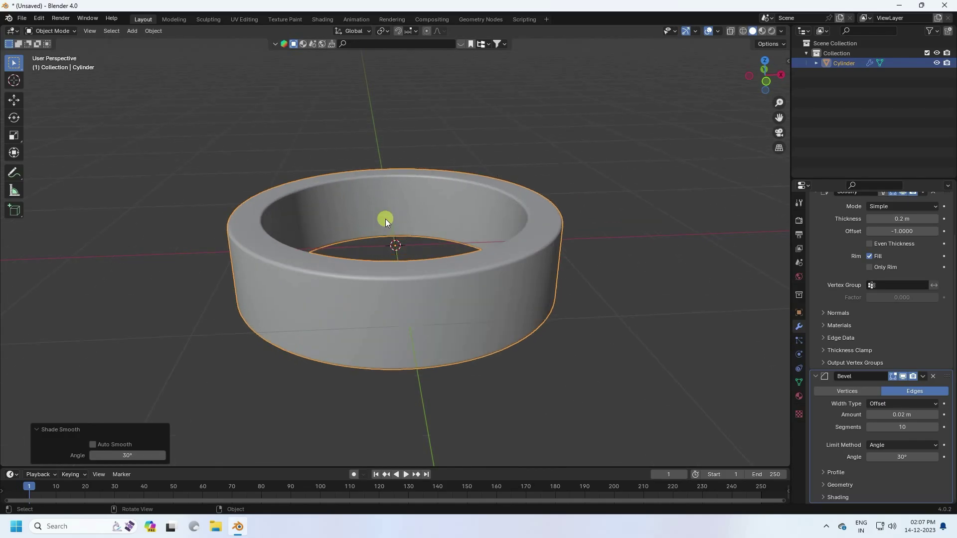
# Step: Add a mesh plane at the ring's centre and set its scale to 10 on X, Y and Z
pyautogui.click(132, 30)
pyautogui.moveTo(155, 38)
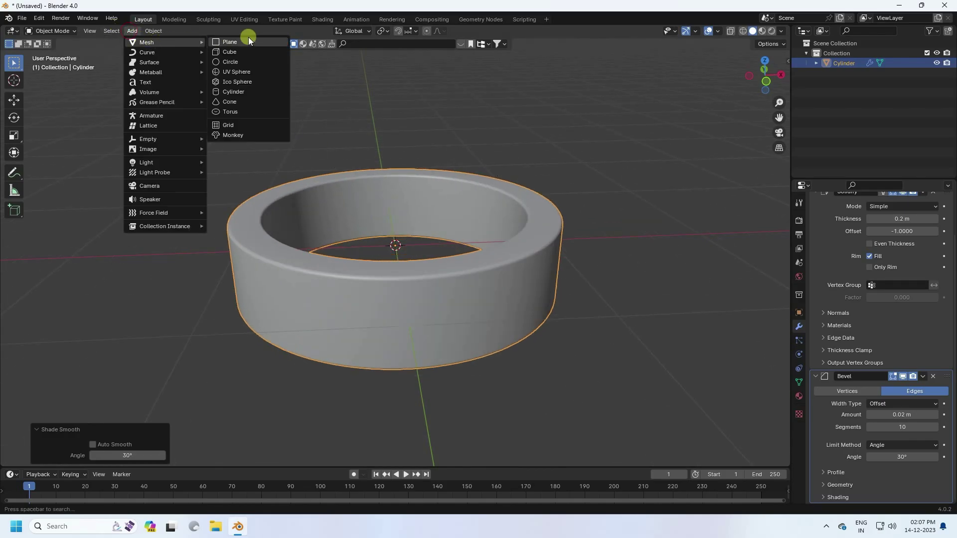
pyautogui.click(248, 38)
pyautogui.scroll(-2, 423, 223)
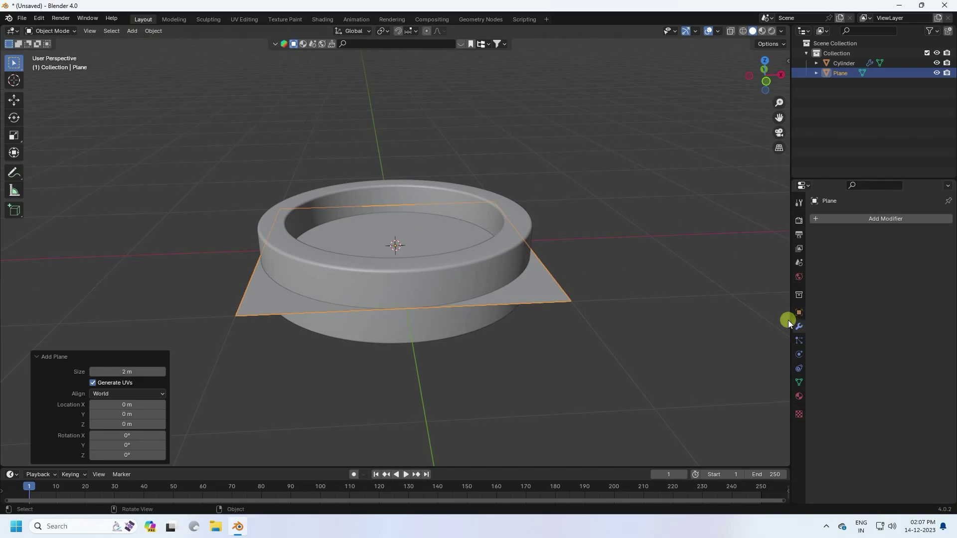
pyautogui.click(799, 313)
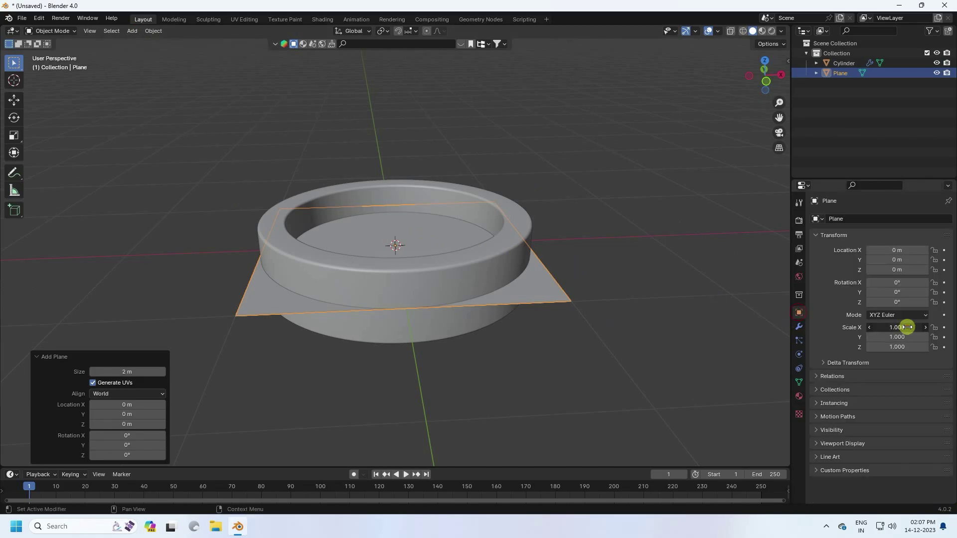
pyautogui.write('0')
pyautogui.press('Tab')
pyautogui.write('10')
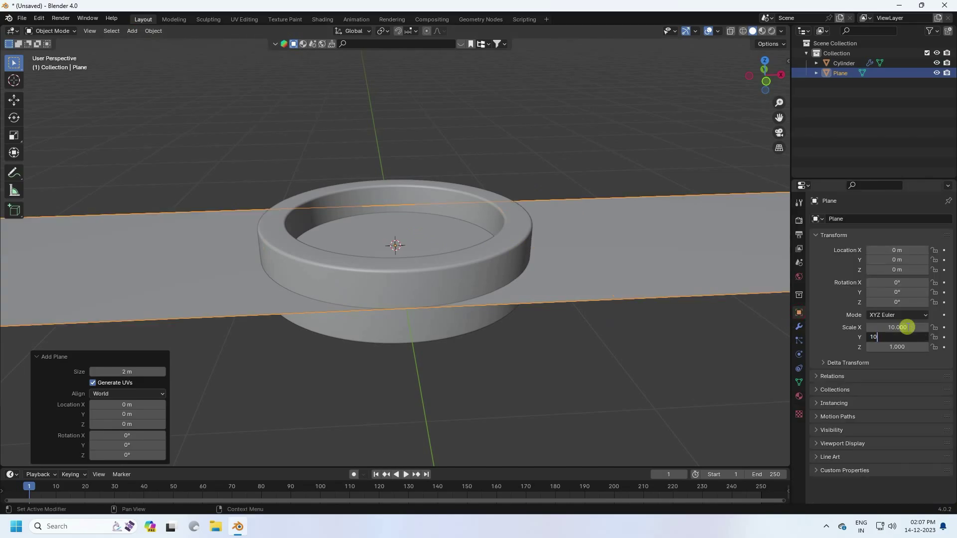
pyautogui.press('Tab')
pyautogui.write('10')
pyautogui.press('Return')
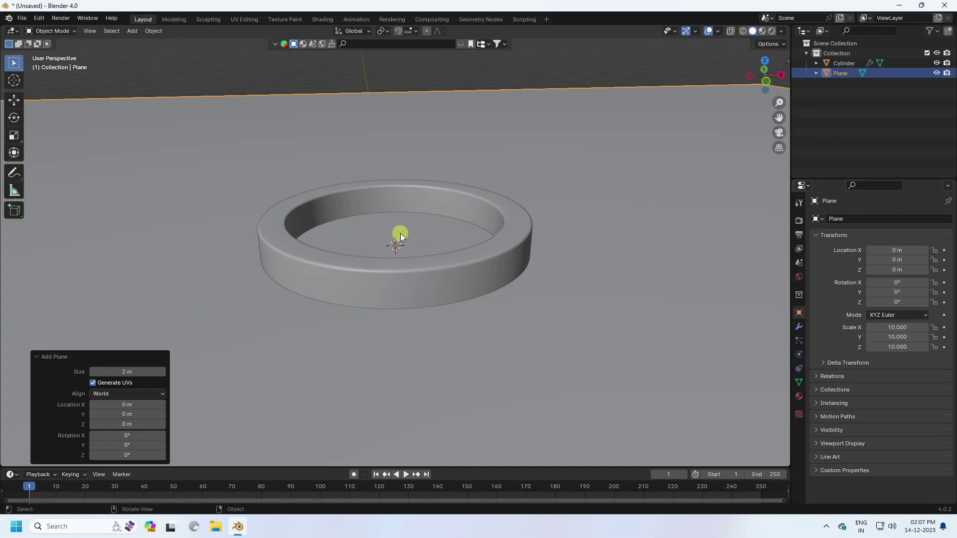
# Step: Narrow the floor plane along the Y axis, setting its Y scale to 6
pyautogui.scroll(3, 401, 235)
pyautogui.scroll(-10, 422, 259)
pyautogui.moveTo(467, 282); pyautogui.dragTo(417, 304, button='middle')
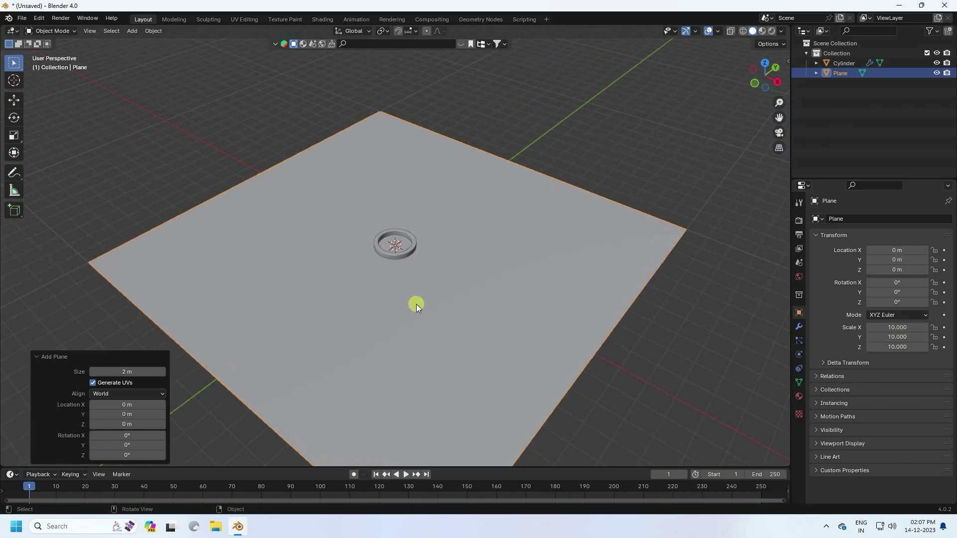
pyautogui.click(14, 135)
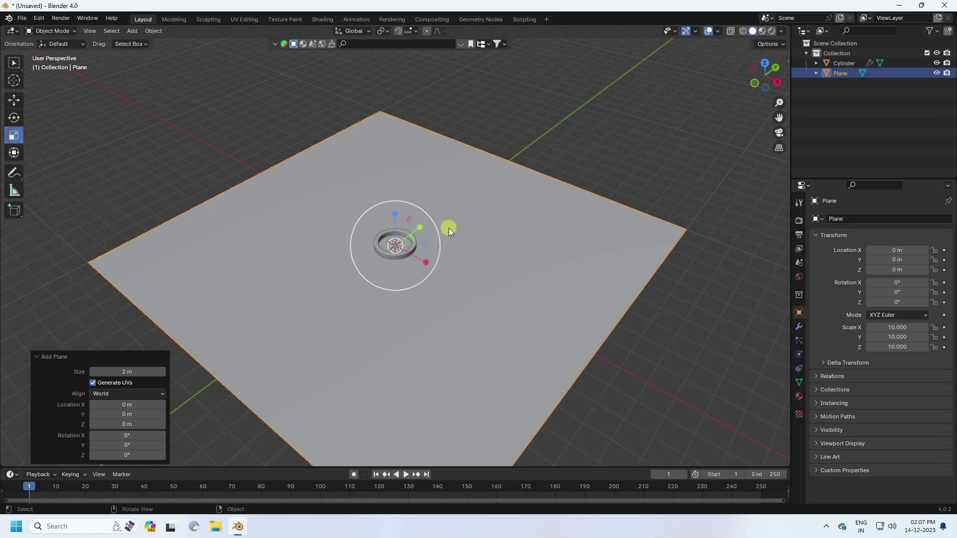
pyautogui.moveTo(417, 226); pyautogui.dragTo(404, 237)
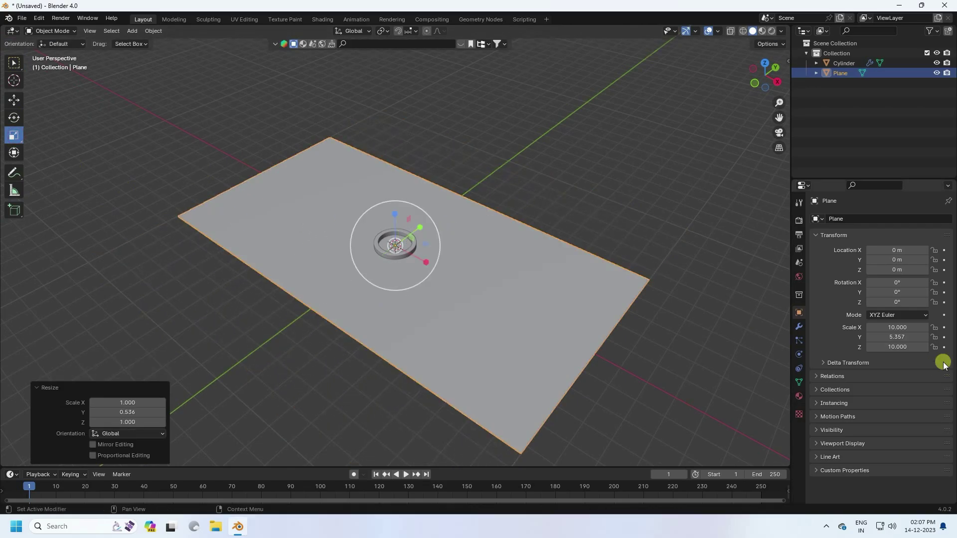
pyautogui.click(902, 339)
pyautogui.write('6')
pyautogui.press('Return')
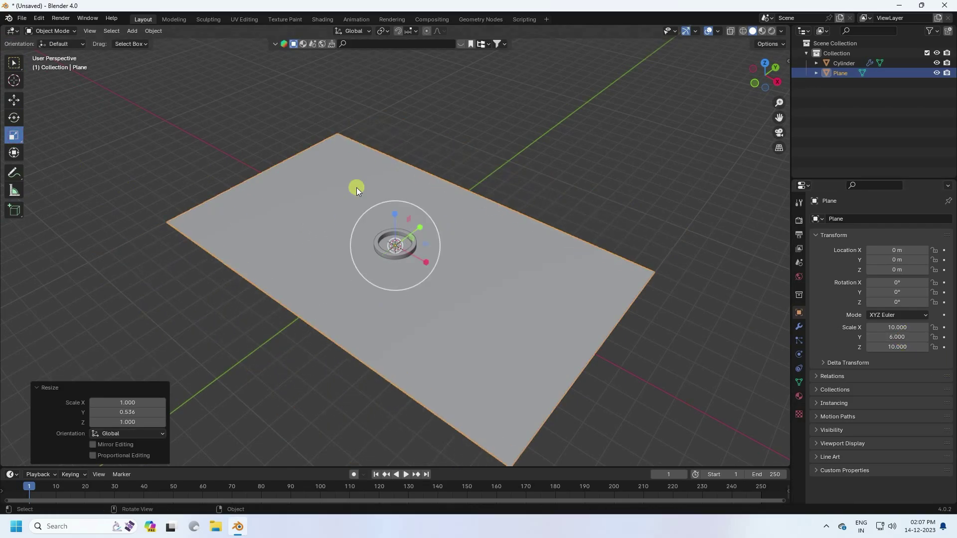
# Step: Move the floor plane to about -2.22 m on Y and lower it to about -0.22 m on Z, under the ring's base
pyautogui.click(14, 100)
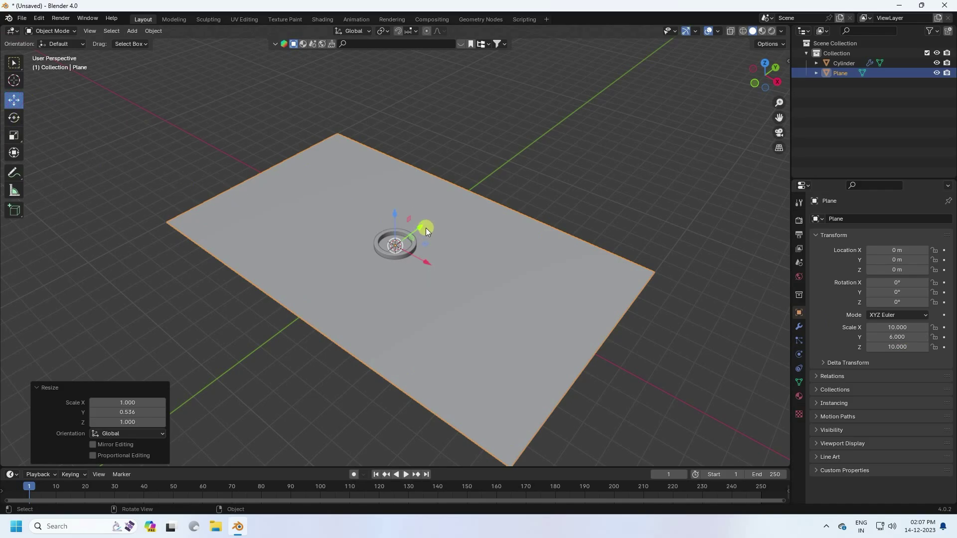
pyautogui.moveTo(424, 228); pyautogui.dragTo(390, 255)
pyautogui.scroll(5, 399, 228)
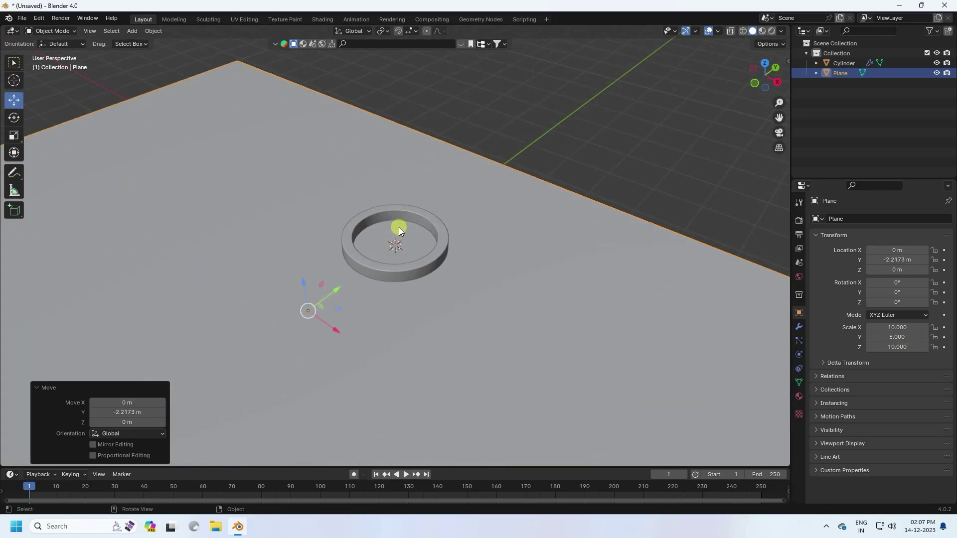
pyautogui.moveTo(414, 237); pyautogui.dragTo(390, 227, button='middle')
pyautogui.click(559, 323)
pyautogui.moveTo(393, 204); pyautogui.dragTo(393, 227)
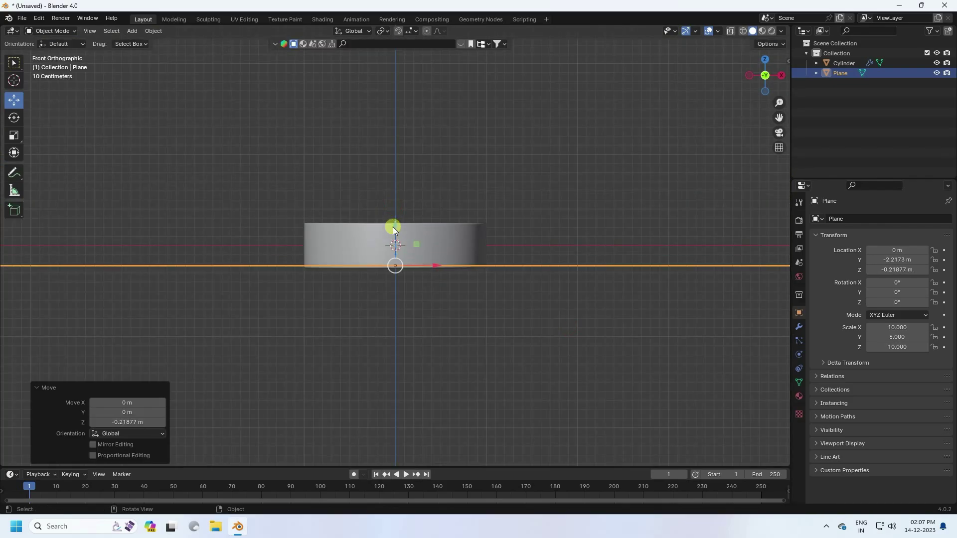
pyautogui.moveTo(229, 143); pyautogui.dragTo(217, 137, button='middle')
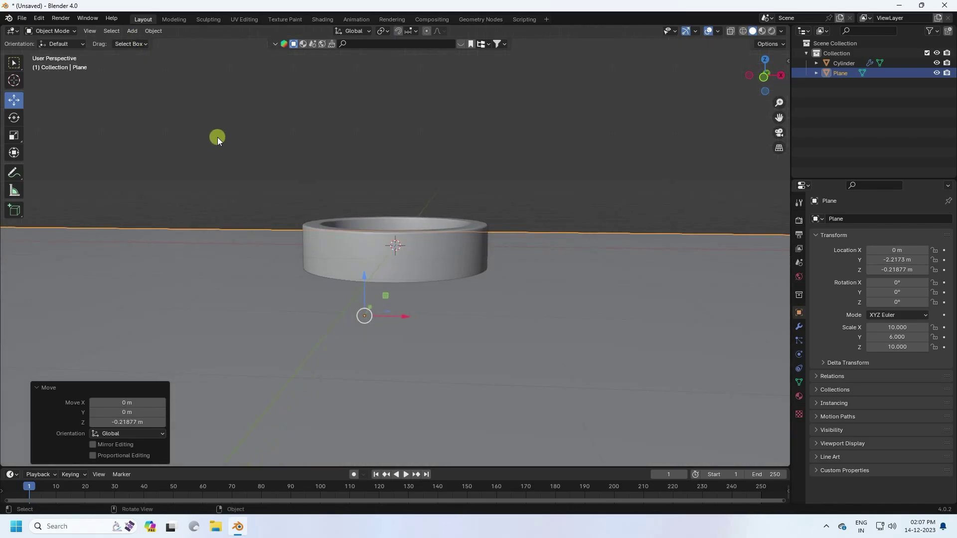
# Step: Add a camera, pull it back to about -8.72 m on Y and raise it to about 1.03 m on Z
pyautogui.click(133, 33)
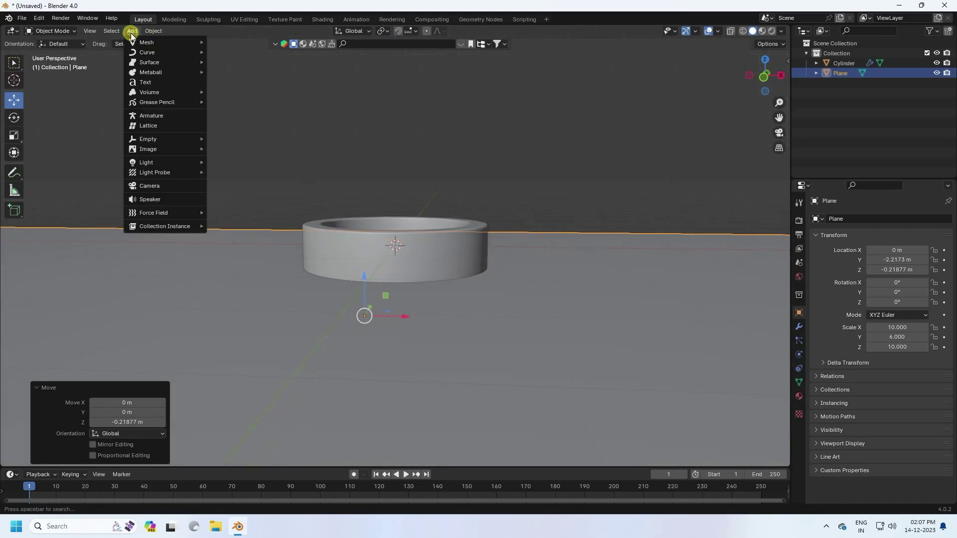
pyautogui.click(164, 185)
pyautogui.moveTo(306, 220); pyautogui.dragTo(438, 313, button='middle')
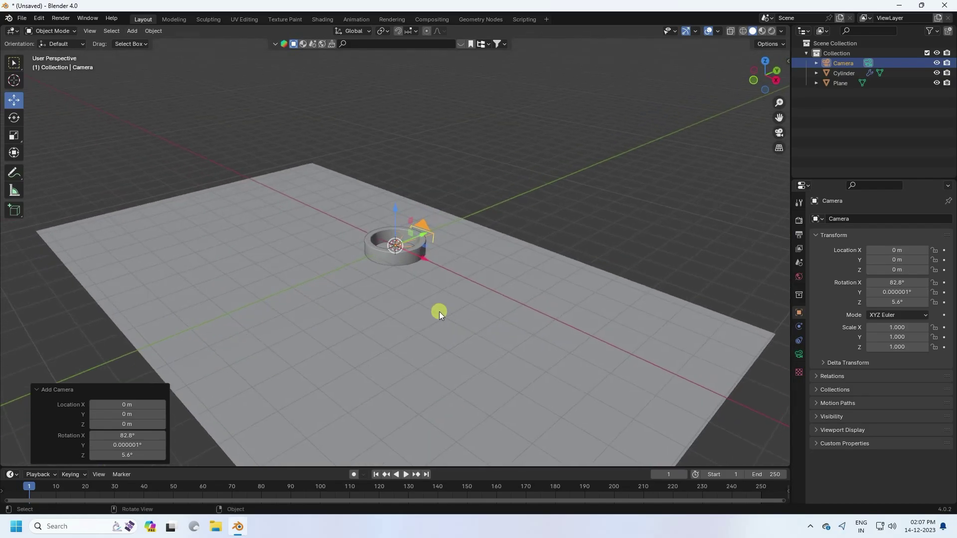
pyautogui.click(844, 63)
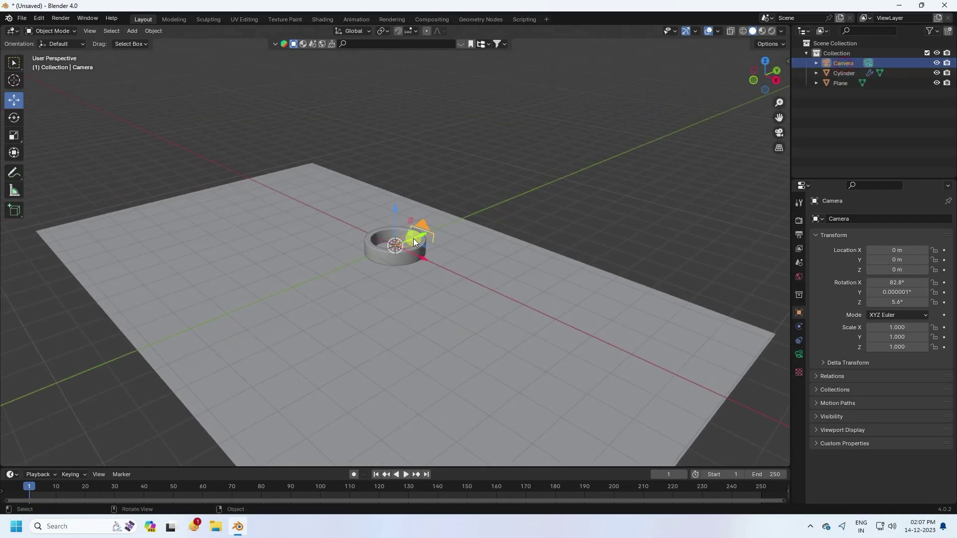
pyautogui.moveTo(413, 238); pyautogui.dragTo(139, 356)
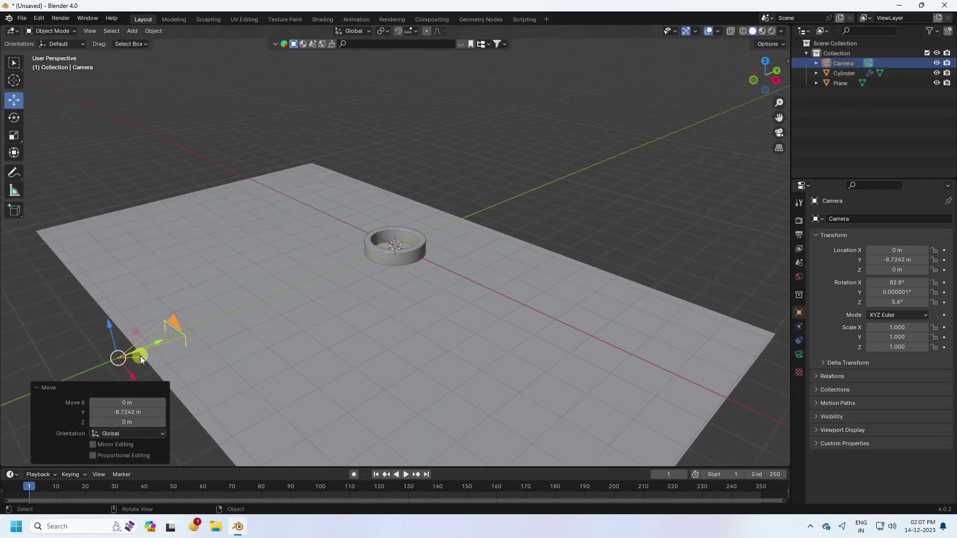
pyautogui.moveTo(110, 325); pyautogui.dragTo(89, 285)
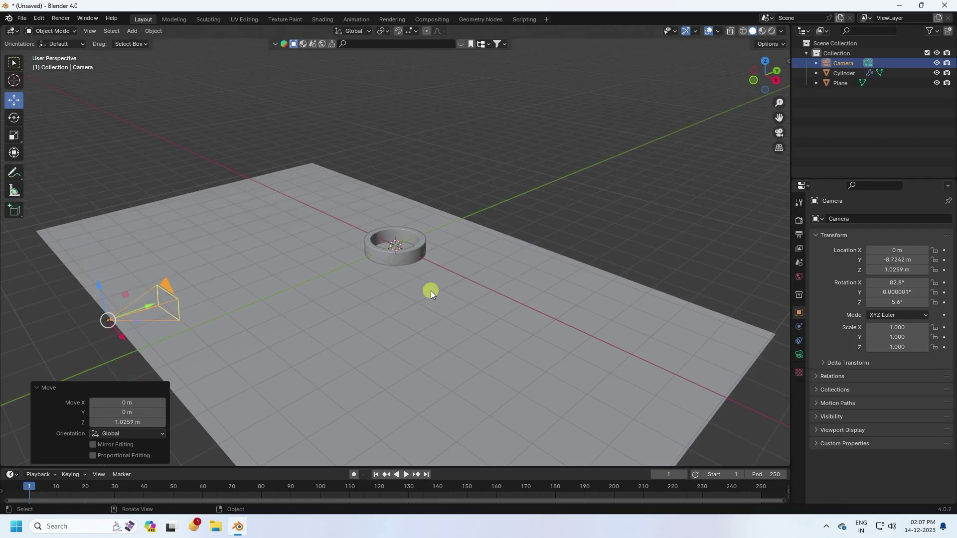
# Step: Look through the camera and set its rotation to 90° on X, 0° on Y and 0° on Z
pyautogui.press('KP_0')
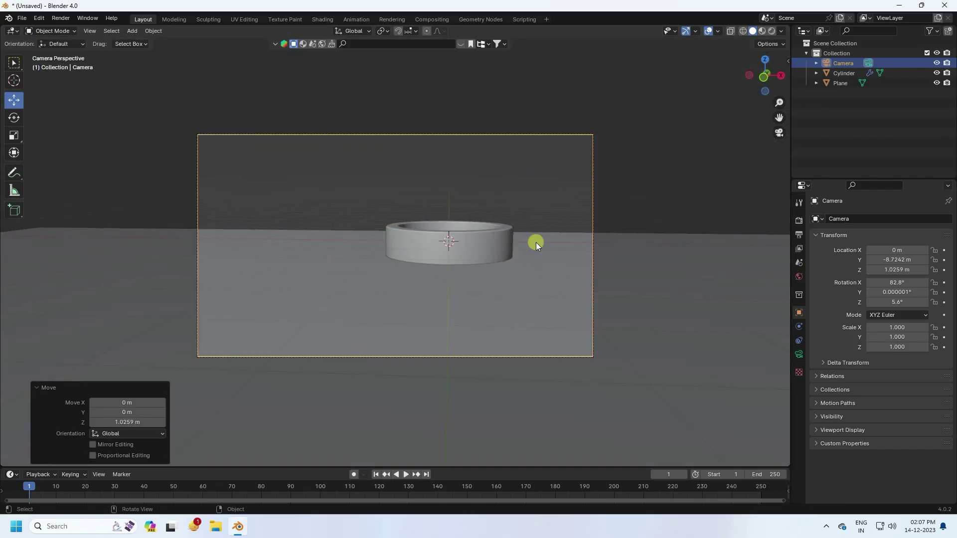
pyautogui.click(843, 63)
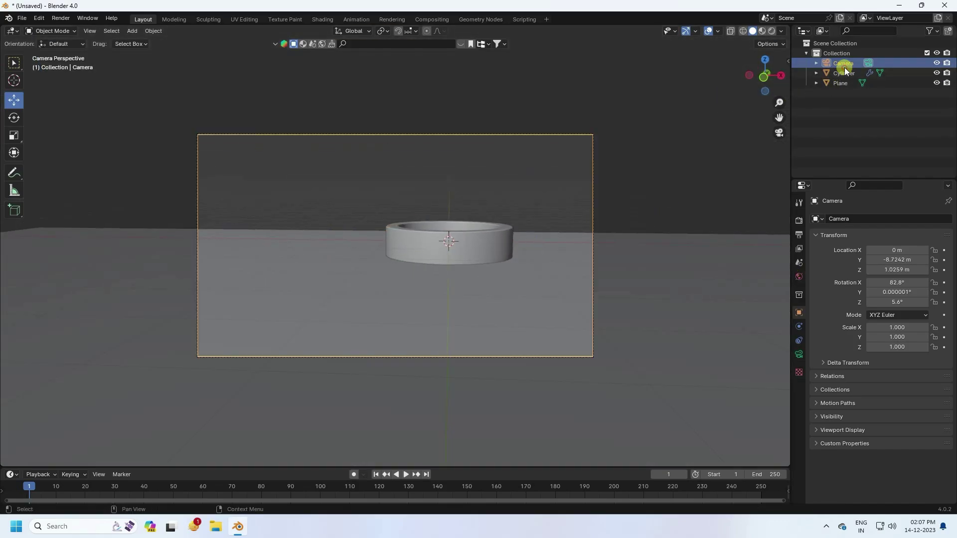
pyautogui.write('90')
pyautogui.press('Return')
pyautogui.click(897, 293)
pyautogui.write('0')
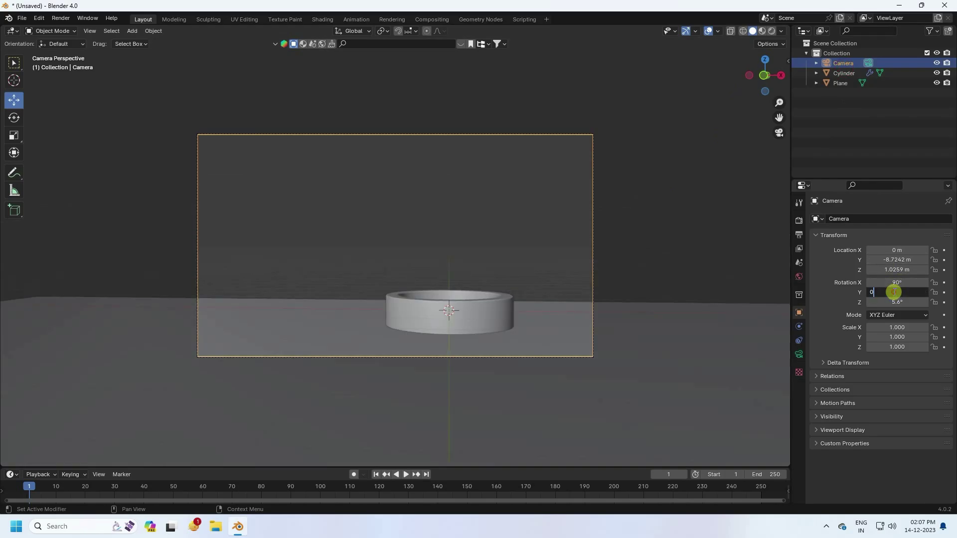
pyautogui.press('Return')
pyautogui.click(897, 301)
pyautogui.write('0')
pyautogui.press('Return')
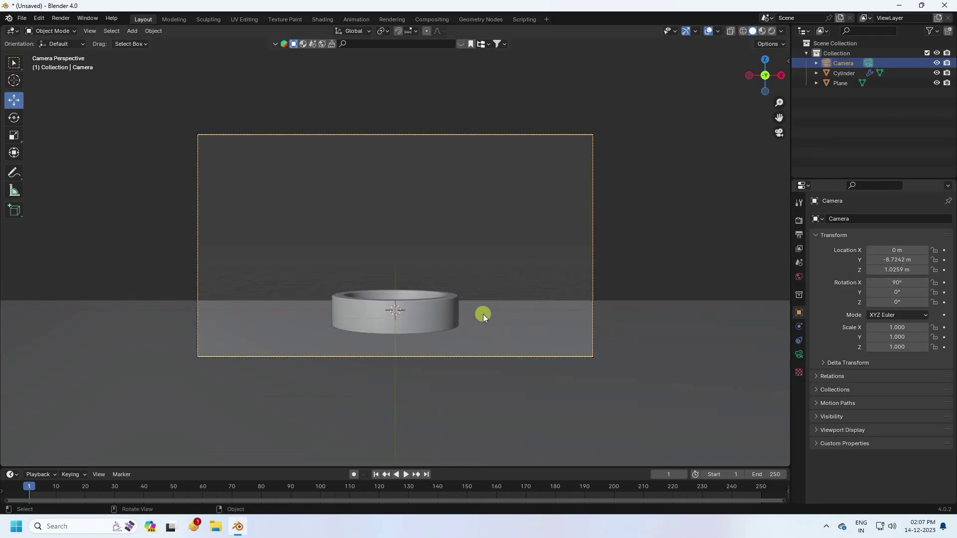
# Step: Reframe the ring by moving the camera to about -12.1 m on Y and 1.76 m on Z
pyautogui.scroll(4, 488, 285)
pyautogui.scroll(-2, 489, 285)
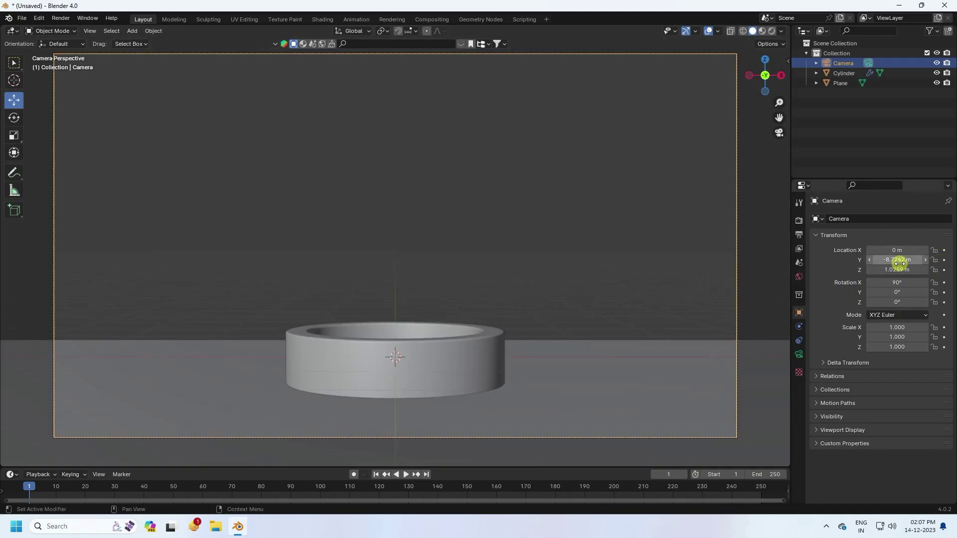
pyautogui.moveTo(896, 260); pyautogui.dragTo(726, 291)
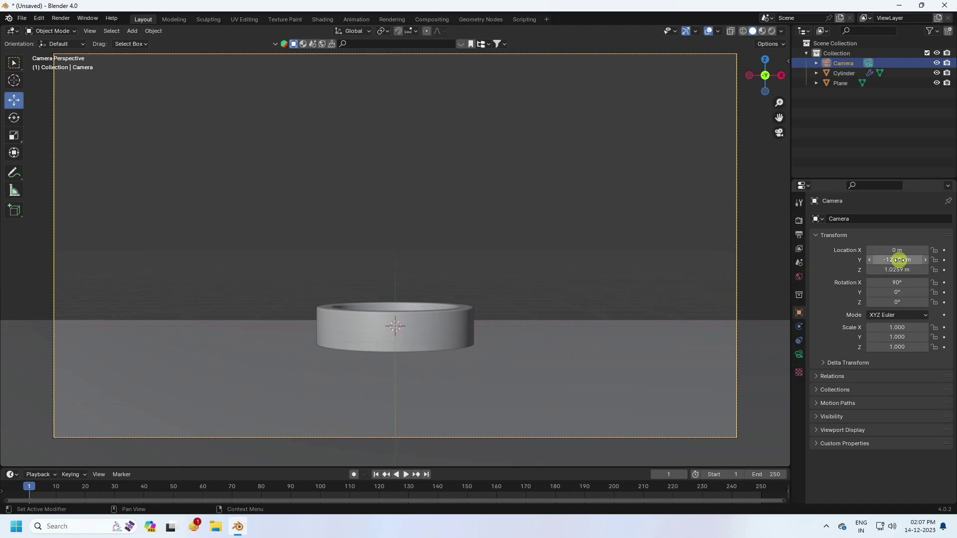
pyautogui.moveTo(837, 269); pyautogui.dragTo(166, 277)
pyautogui.scroll(-2, 339, 304)
pyautogui.scroll(1, 340, 305)
pyautogui.scroll(2, 341, 305)
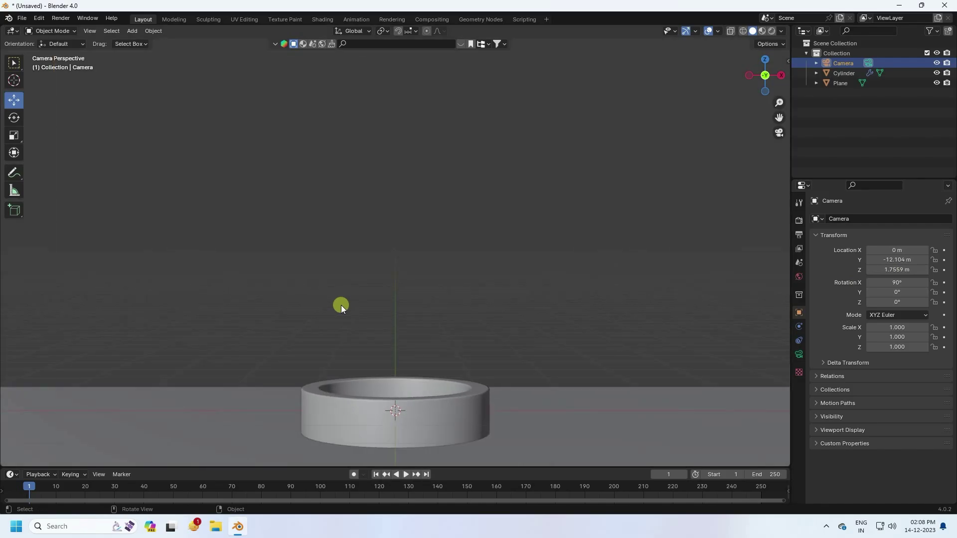
pyautogui.scroll(-2, 348, 311)
# Step: Add a second mesh plane at the ring's centre and rotate it 90° about the Y axis
pyautogui.moveTo(401, 320); pyautogui.dragTo(372, 342, button='middle')
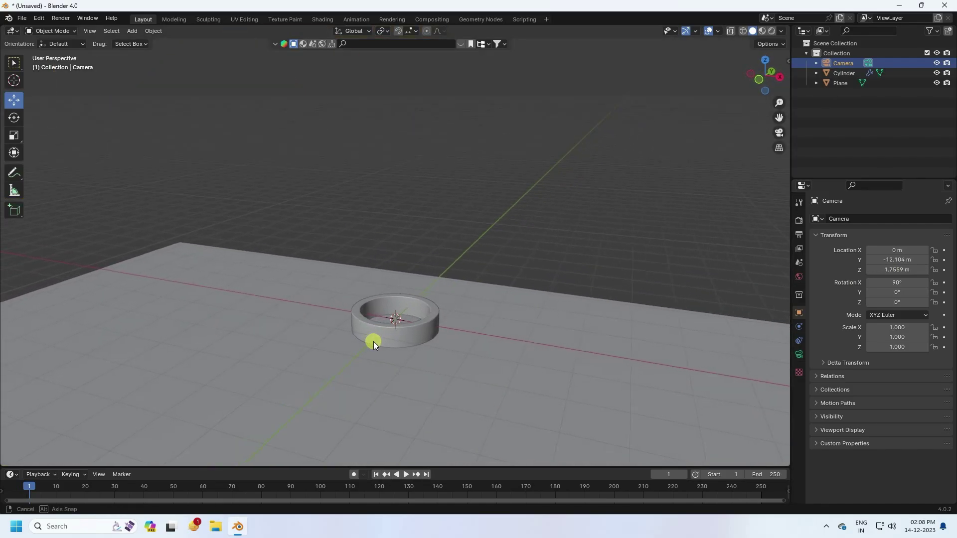
pyautogui.scroll(5, 381, 338)
pyautogui.click(132, 31)
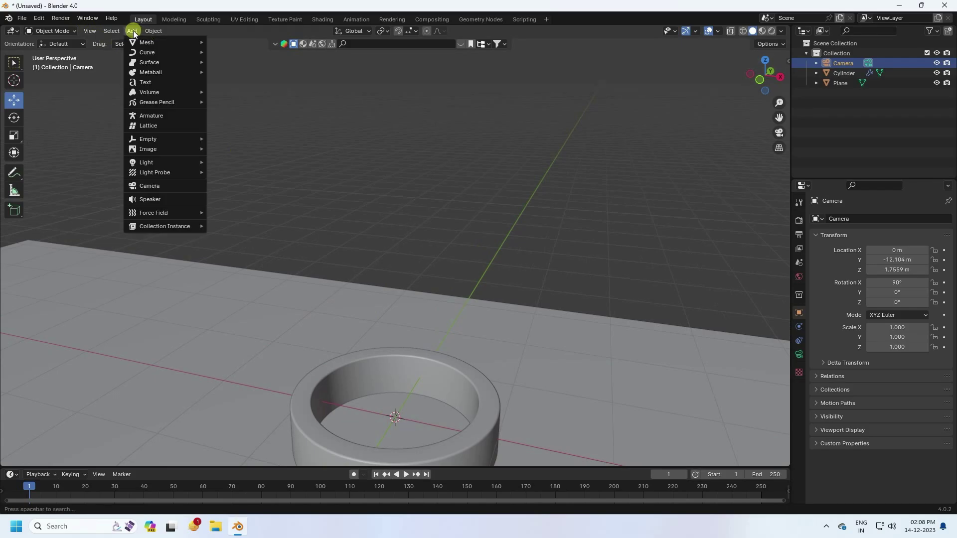
pyautogui.moveTo(152, 42)
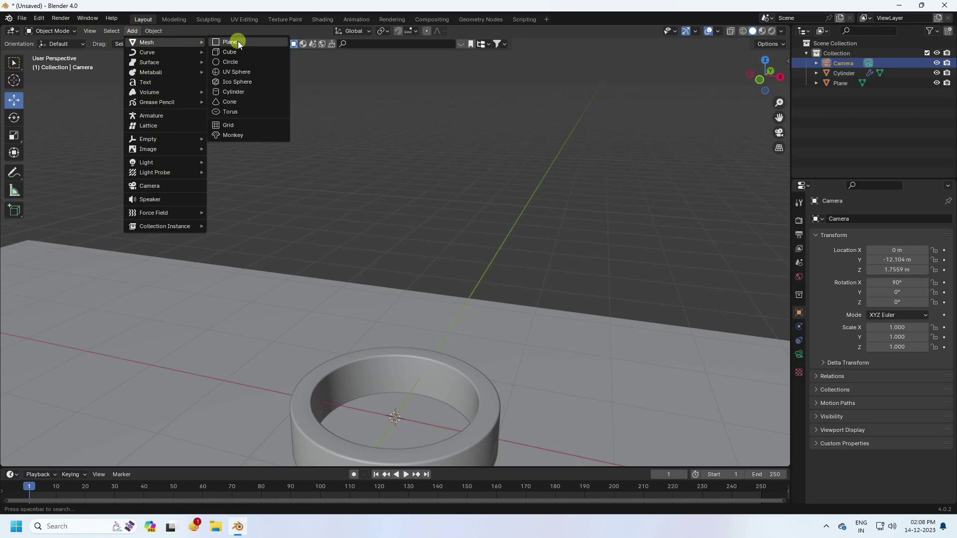
pyautogui.click(238, 42)
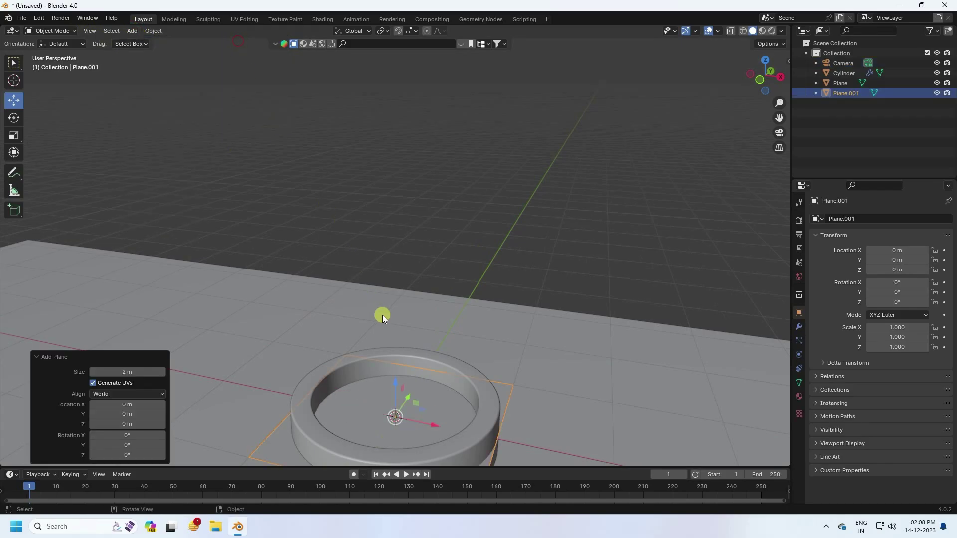
pyautogui.click(11, 122)
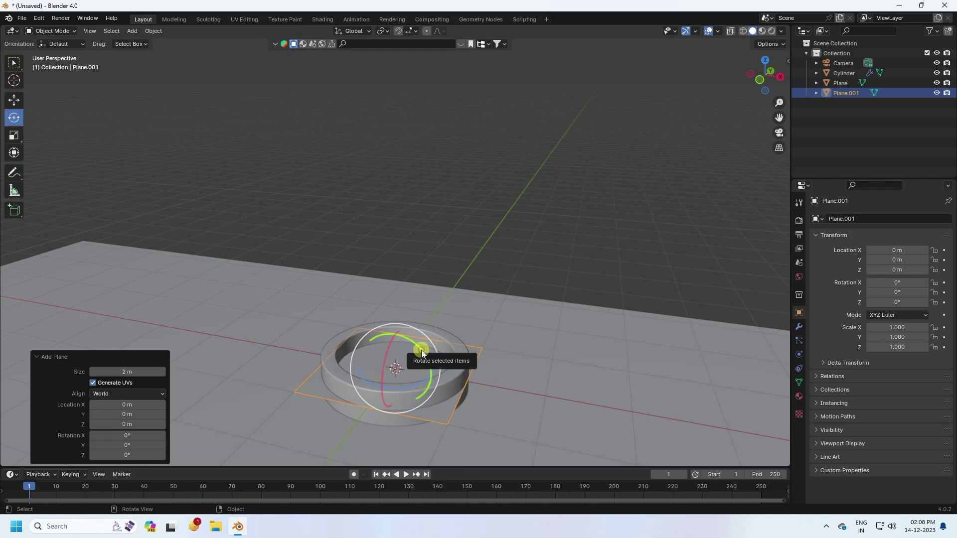
pyautogui.moveTo(420, 350); pyautogui.dragTo(368, 332)
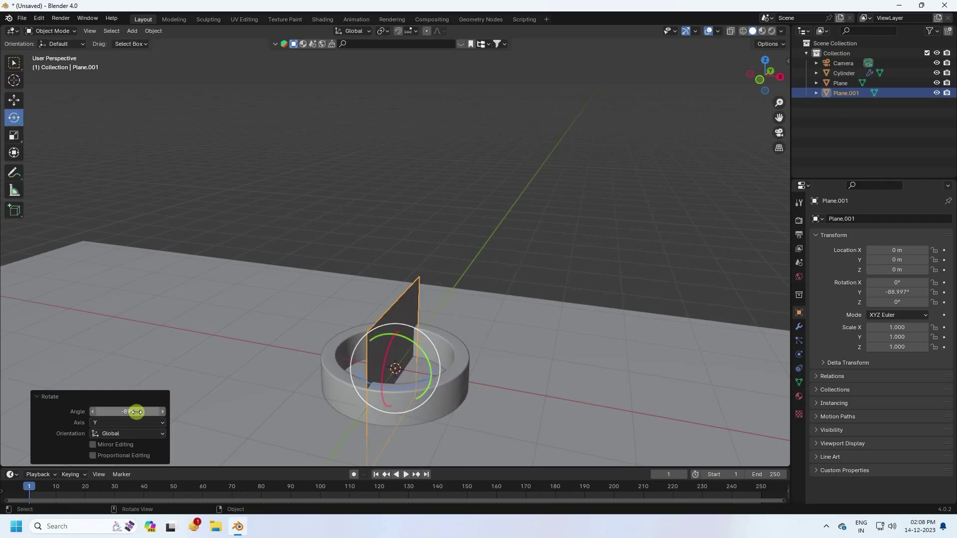
pyautogui.click(137, 411)
pyautogui.write('90')
pyautogui.press('Return')
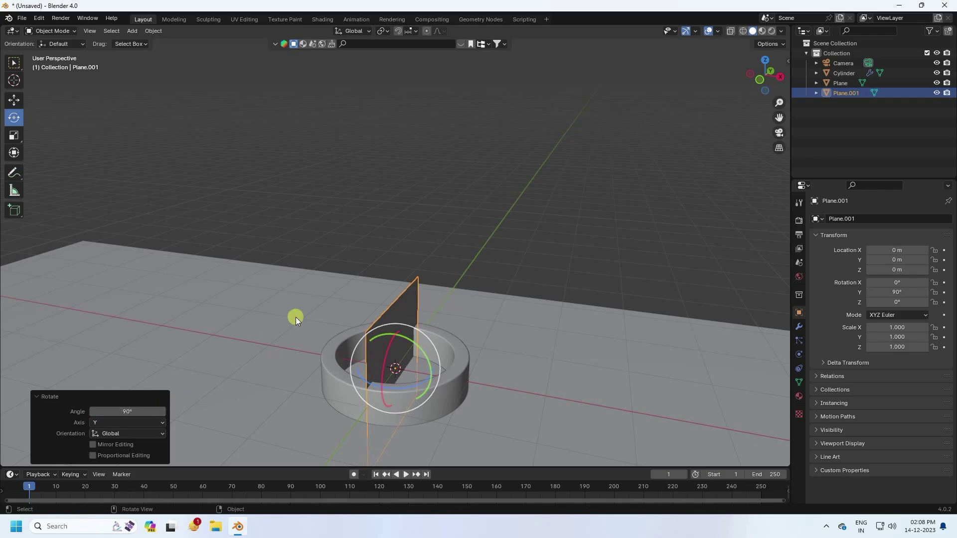
# Step: In camera view, move the upright plane to about 2.13 m on Z and -3.56 m on X
pyautogui.press('KP_0')
pyautogui.click(14, 100)
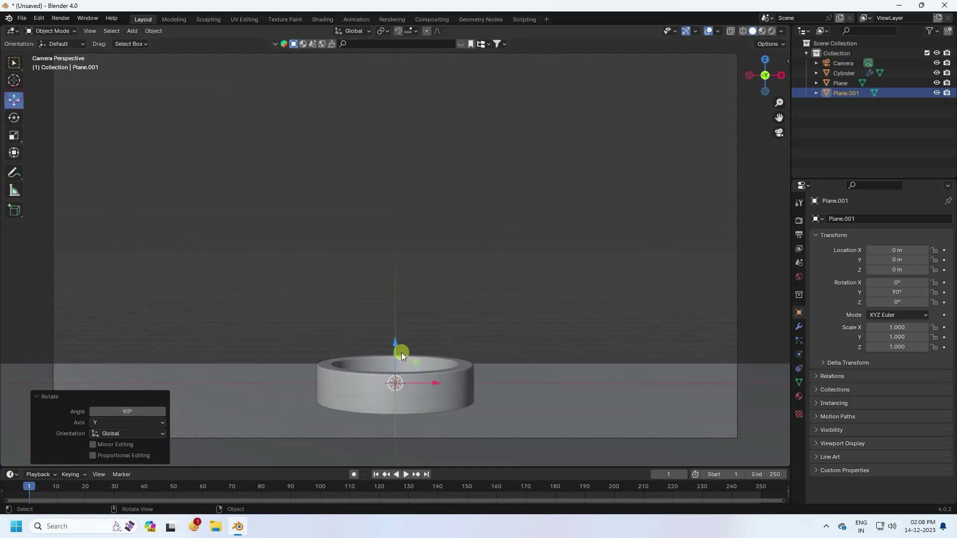
pyautogui.moveTo(401, 352); pyautogui.dragTo(379, 184)
pyautogui.moveTo(434, 216); pyautogui.dragTo(145, 235)
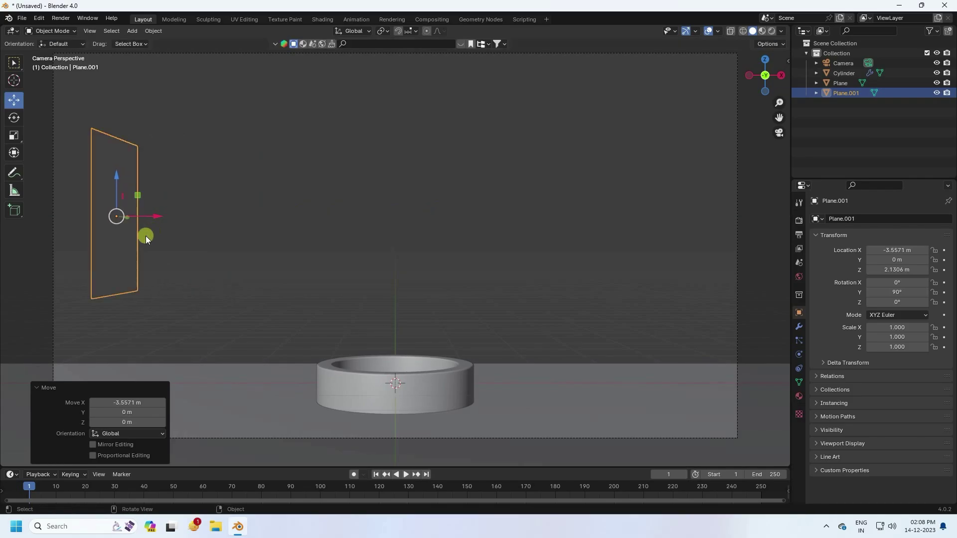
# Step: Copy the upright plane and move the copy about 7.1 m along X to the opposite side of the ring
pyautogui.click(137, 241)
pyautogui.hotkey('ctrl', 'c')
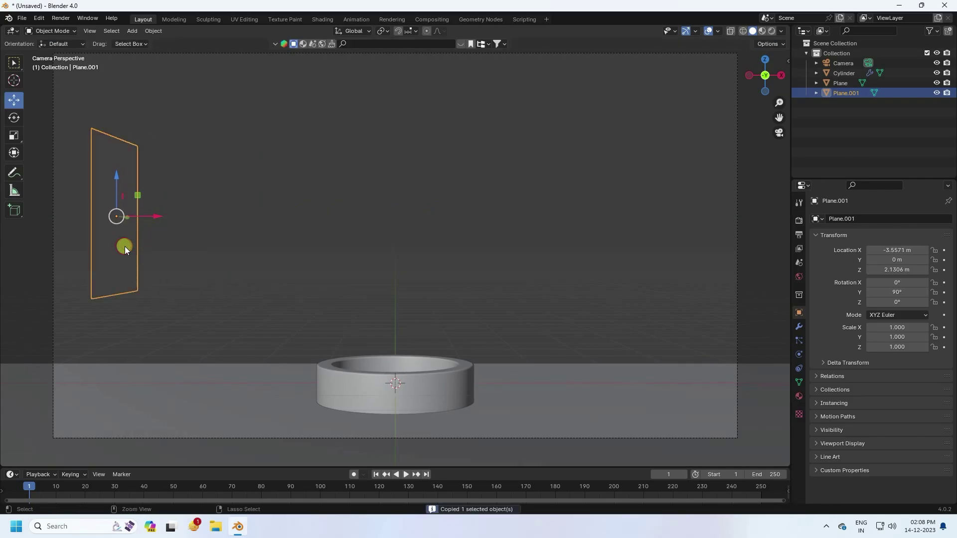
pyautogui.hotkey('ctrl', 'v')
pyautogui.press('g')
pyautogui.press('x')
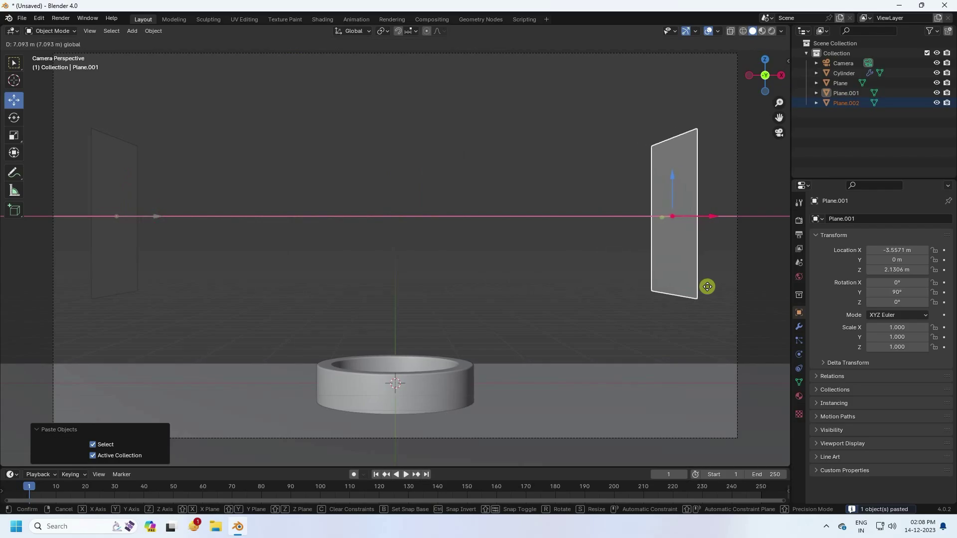
pyautogui.click(707, 286)
# Step: Nudge both upright planes slightly inward along X, placing the copy at about 3.47 m
pyautogui.click(144, 244)
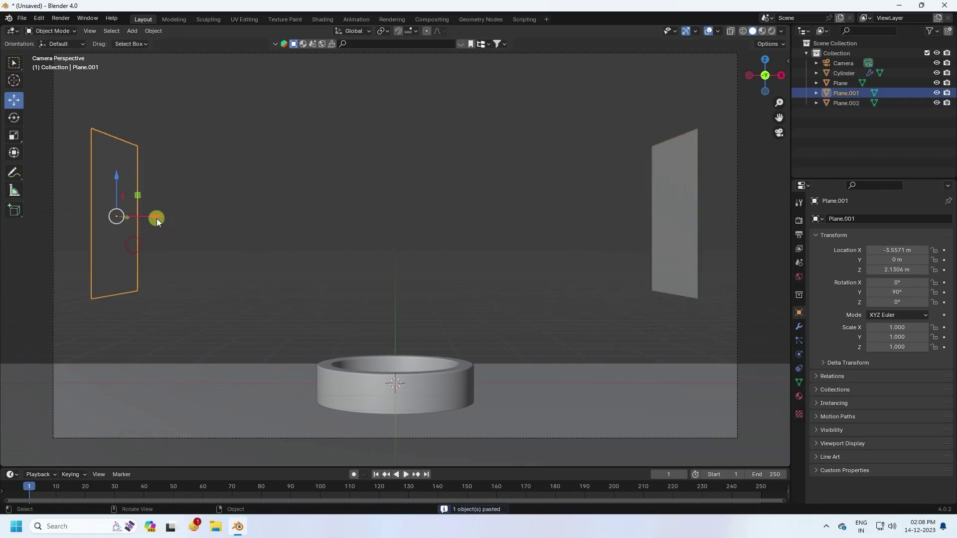
pyautogui.moveTo(156, 218); pyautogui.dragTo(165, 217)
pyautogui.click(691, 228)
pyautogui.moveTo(700, 222); pyautogui.dragTo(703, 214)
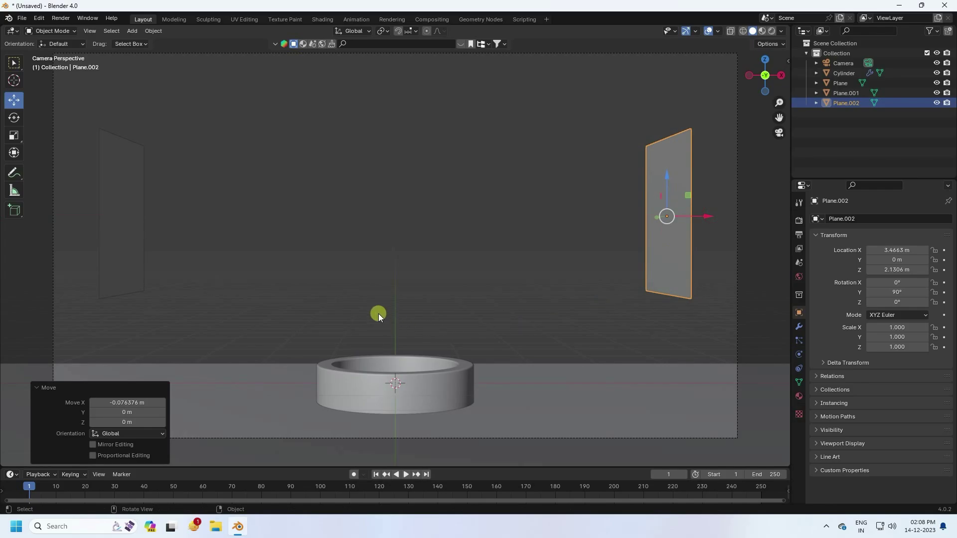
# Step: Add a UV sphere at the ring's centre and scale it uniformly to about 0.59 so it fits inside the ring
pyautogui.click(133, 30)
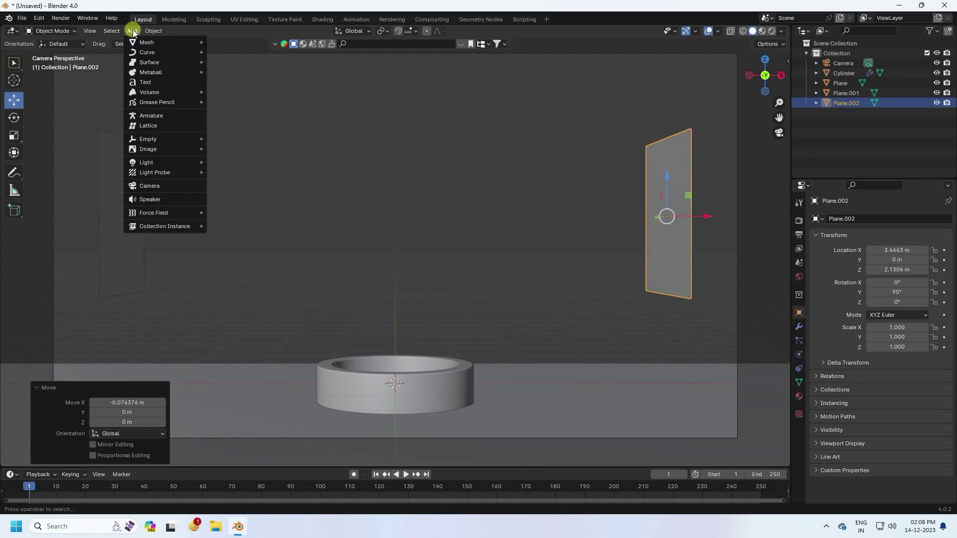
pyautogui.moveTo(142, 43)
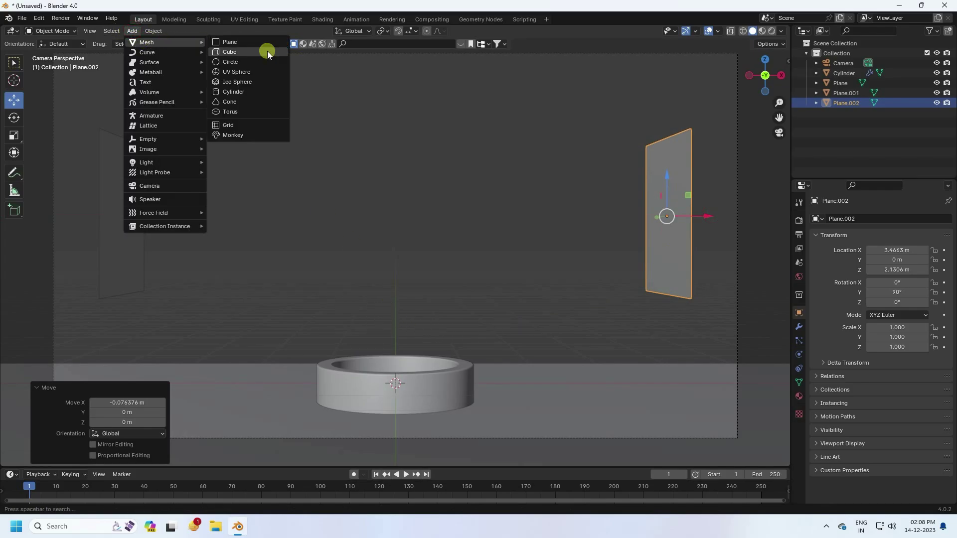
pyautogui.click(244, 73)
pyautogui.moveTo(244, 73); pyautogui.dragTo(389, 259, button='middle')
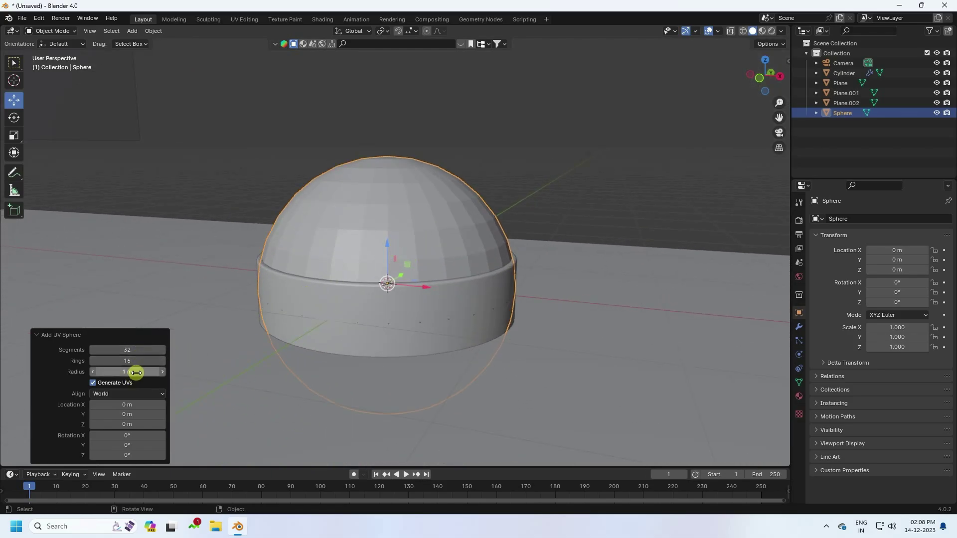
pyautogui.click(558, 110)
pyautogui.click(451, 212)
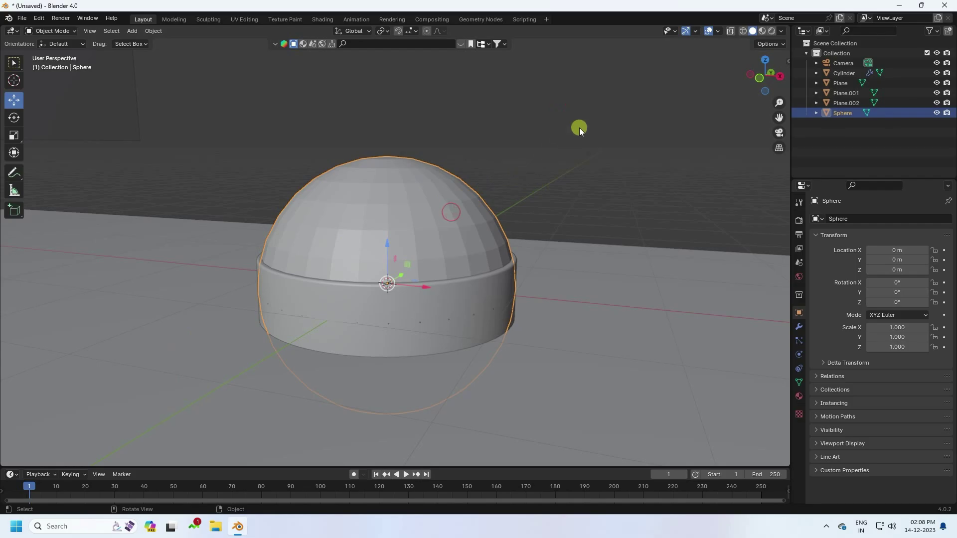
pyautogui.press('s')
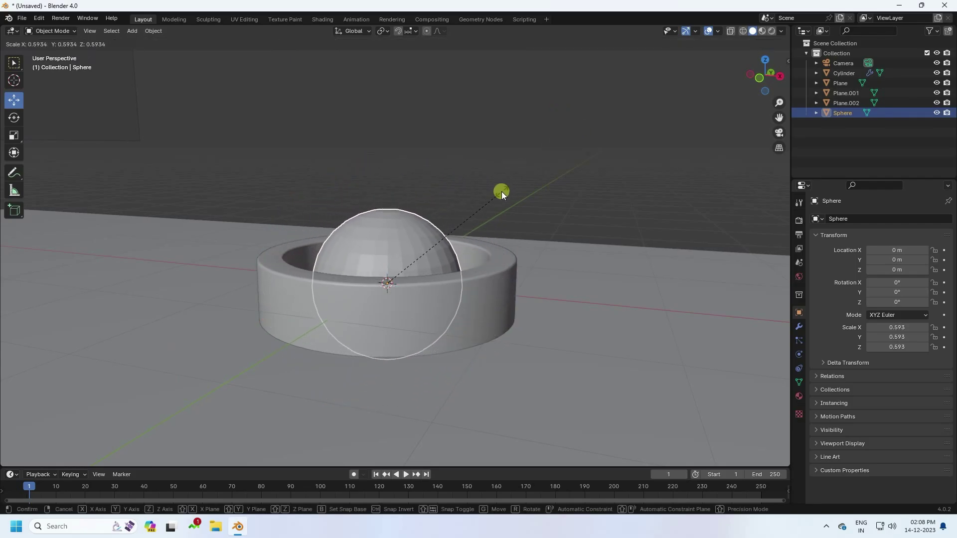
pyautogui.click(501, 191)
pyautogui.moveTo(455, 238); pyautogui.dragTo(354, 259, button='middle')
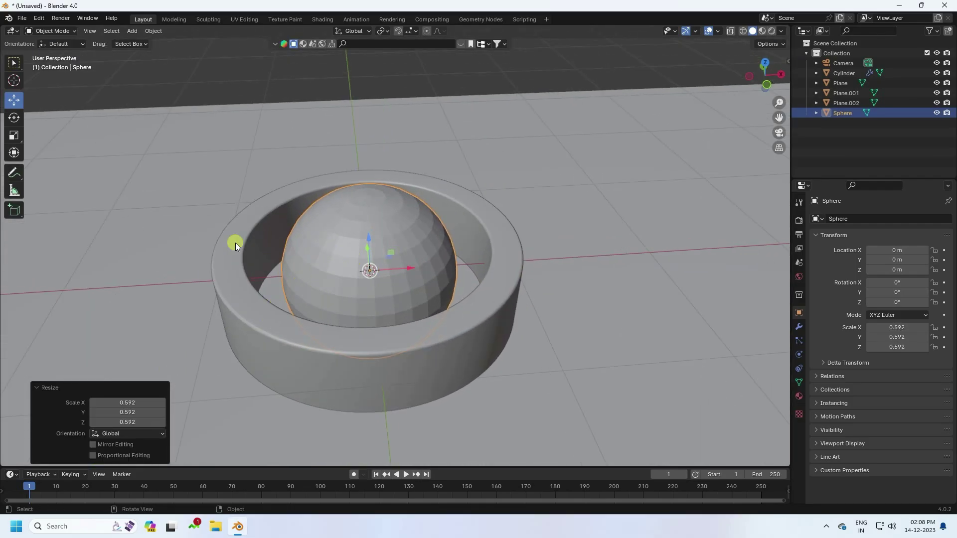
# Step: Flatten the sphere inside the ring by scaling it along Z to about 0.134
pyautogui.click(13, 135)
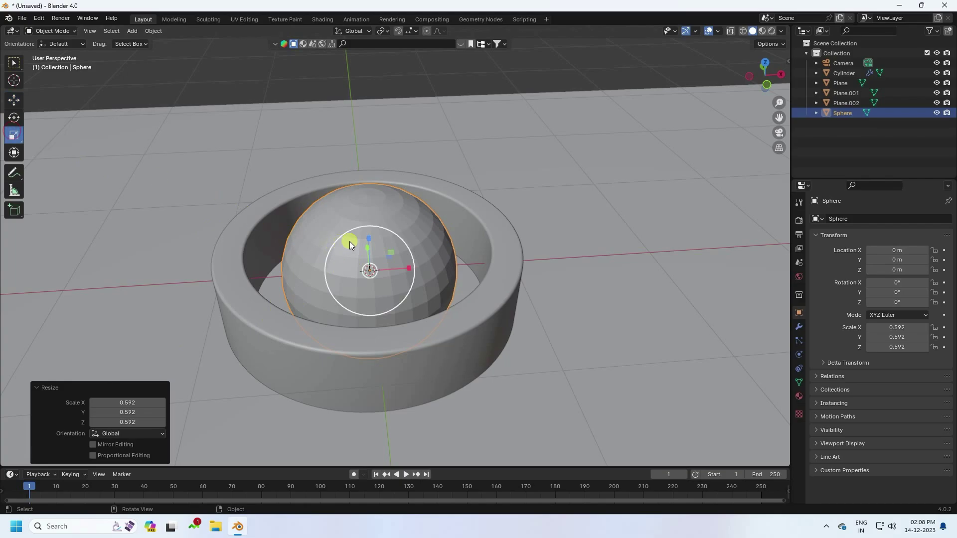
pyautogui.moveTo(372, 269); pyautogui.dragTo(374, 270)
pyautogui.moveTo(374, 270); pyautogui.dragTo(363, 249, button='middle')
pyautogui.moveTo(387, 249); pyautogui.dragTo(385, 277)
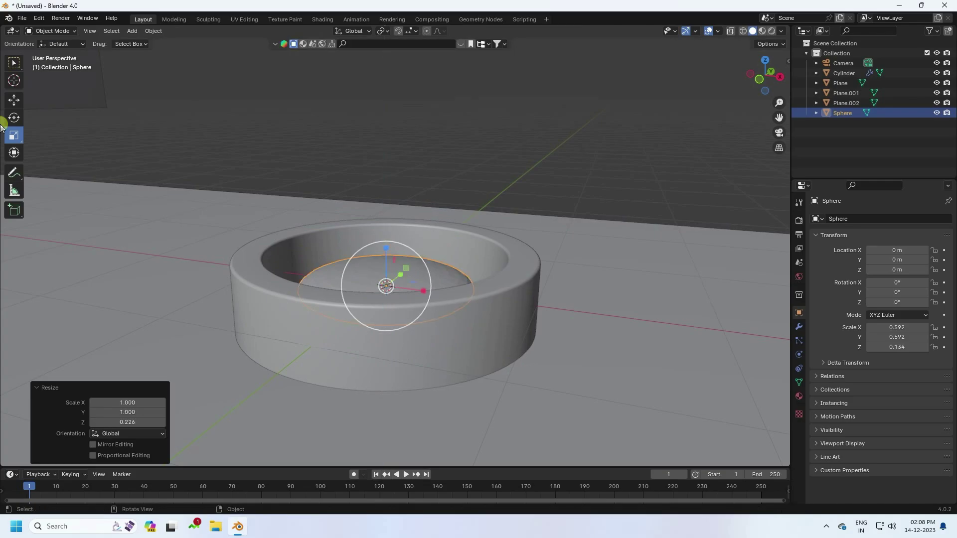
pyautogui.click(13, 99)
pyautogui.click(481, 245)
pyautogui.scroll(3, 471, 274)
pyautogui.moveTo(459, 302); pyautogui.dragTo(433, 300, button='middle')
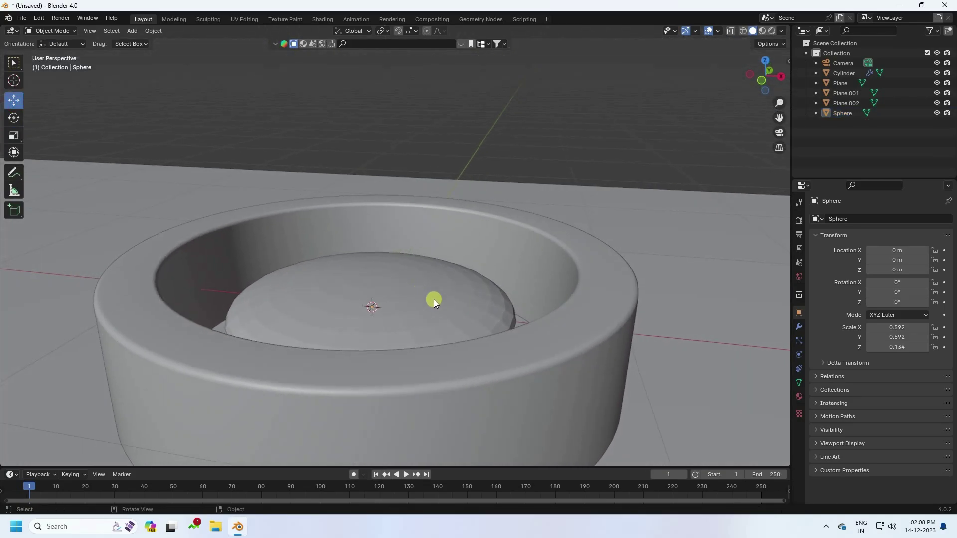
pyautogui.click(420, 305)
pyautogui.scroll(-5, 436, 307)
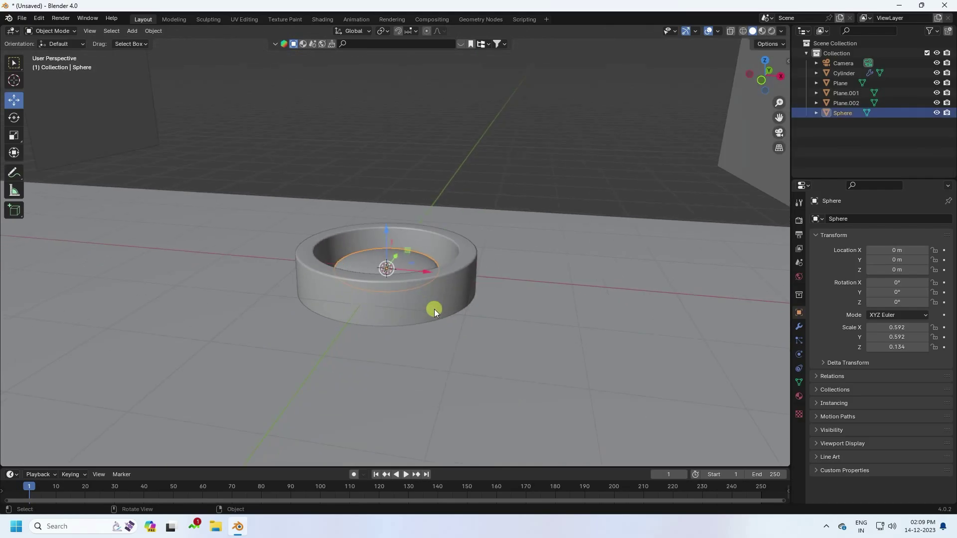
pyautogui.scroll(2, 434, 309)
# Step: Add fluid physics to the ring and make it an Effector of the Collision type
pyautogui.click(506, 259)
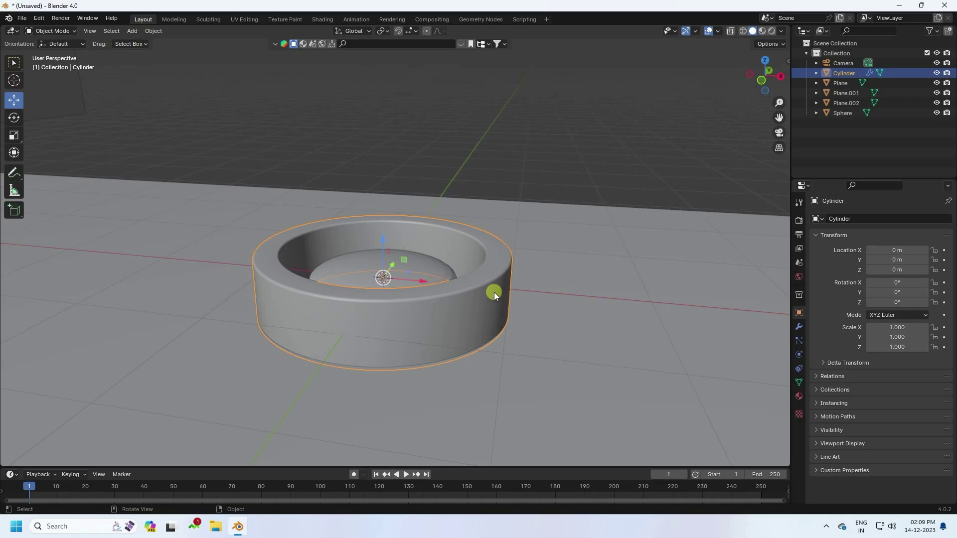
pyautogui.click(799, 355)
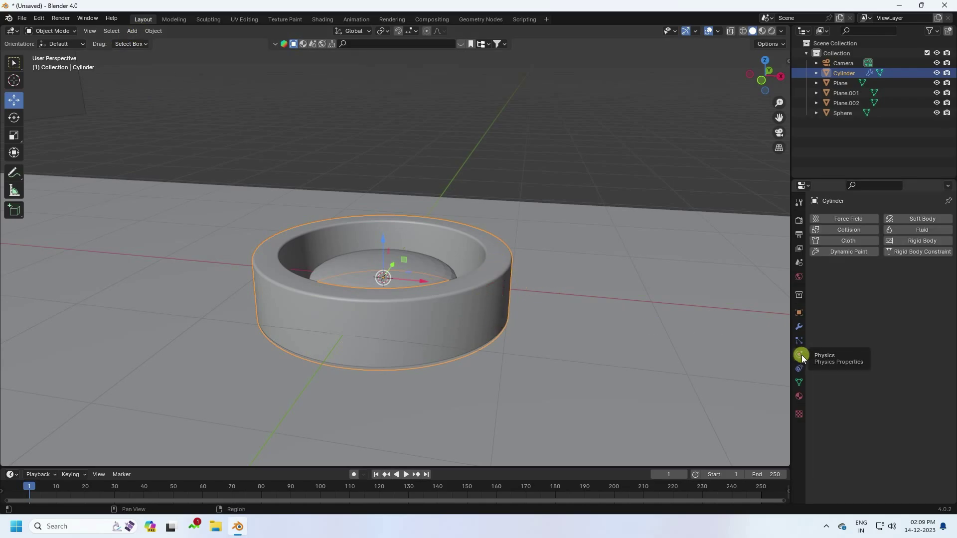
pyautogui.click(916, 230)
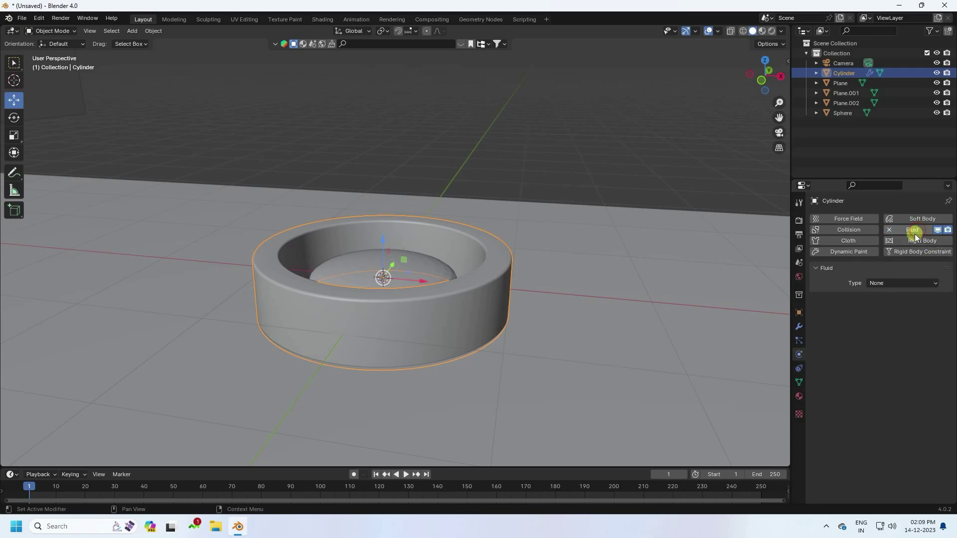
pyautogui.click(886, 282)
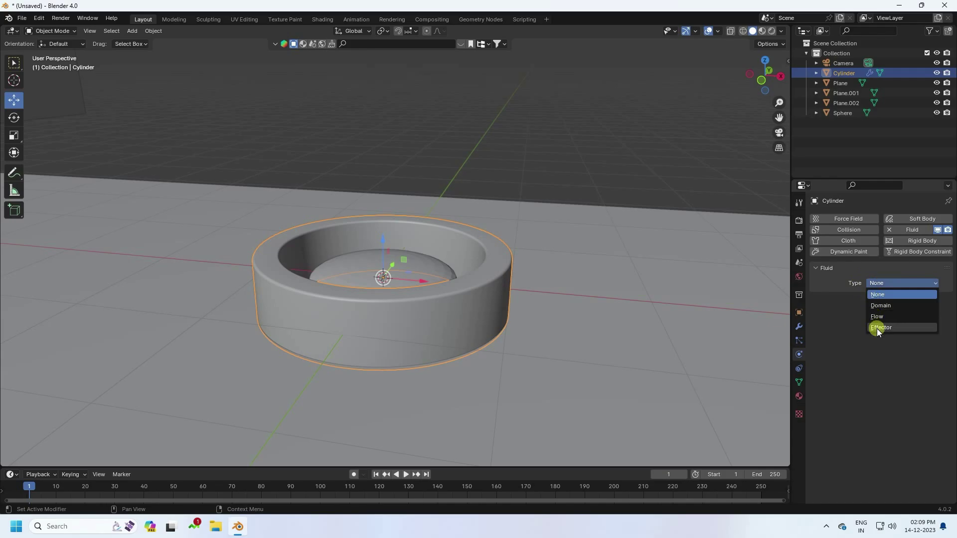
pyautogui.click(874, 328)
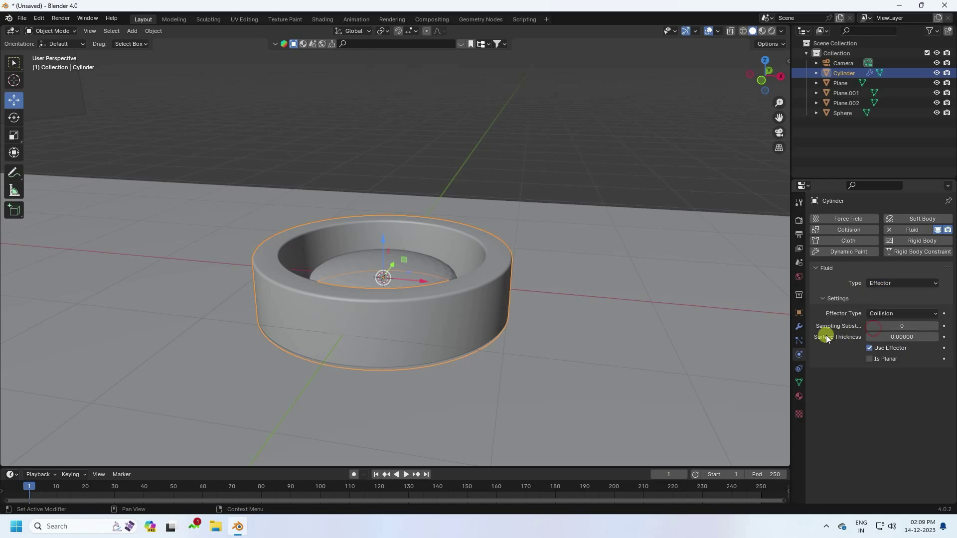
# Step: Apply the Quick Smoke effect to the flattened sphere inside the ring
pyautogui.scroll(2, 400, 283)
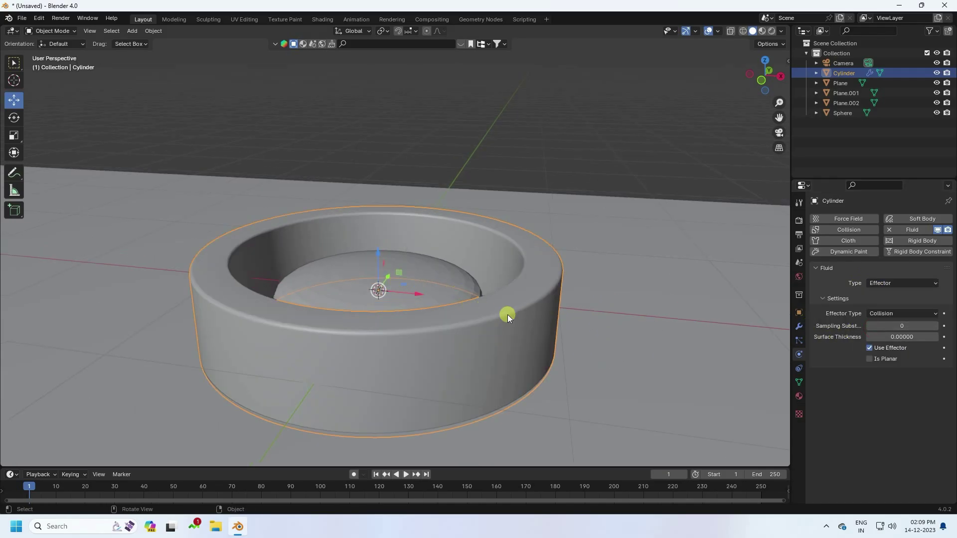
pyautogui.click(428, 271)
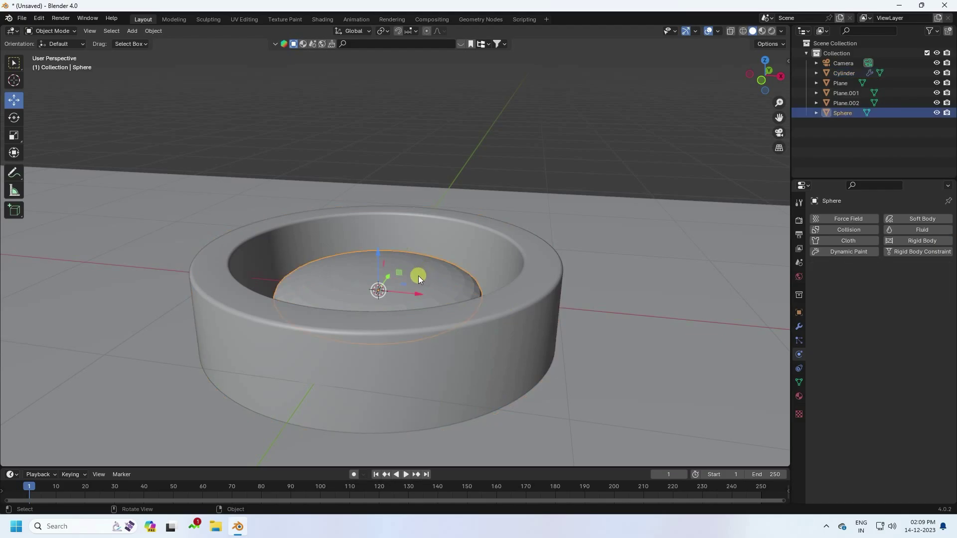
pyautogui.click(153, 31)
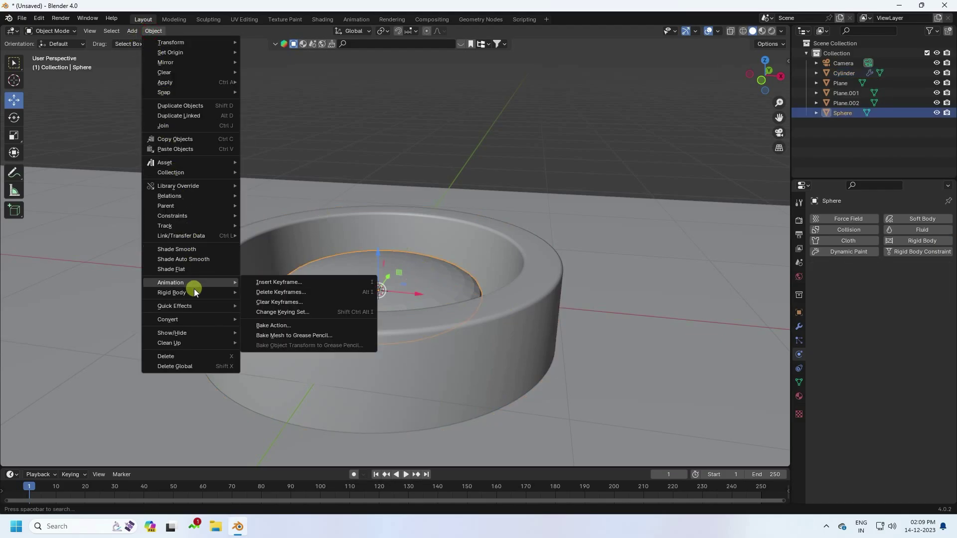
pyautogui.moveTo(196, 297)
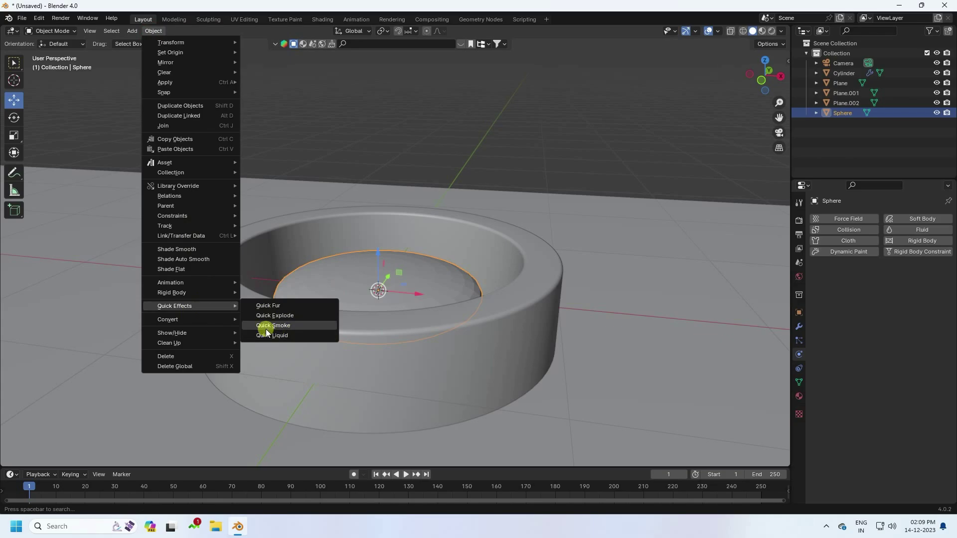
pyautogui.click(283, 325)
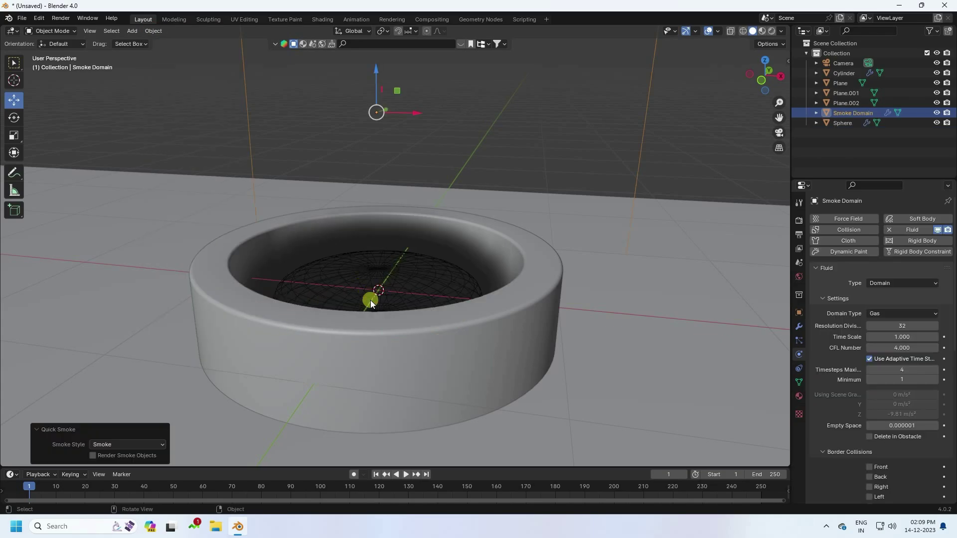
# Step: Raise the smoke domain to about 1.62 m on Z, keeping the ring inside its lower end
pyautogui.scroll(-5, 369, 299)
pyautogui.moveTo(366, 297); pyautogui.dragTo(389, 297, button='middle')
pyautogui.scroll(-3, 435, 270)
pyautogui.press('KP_1')
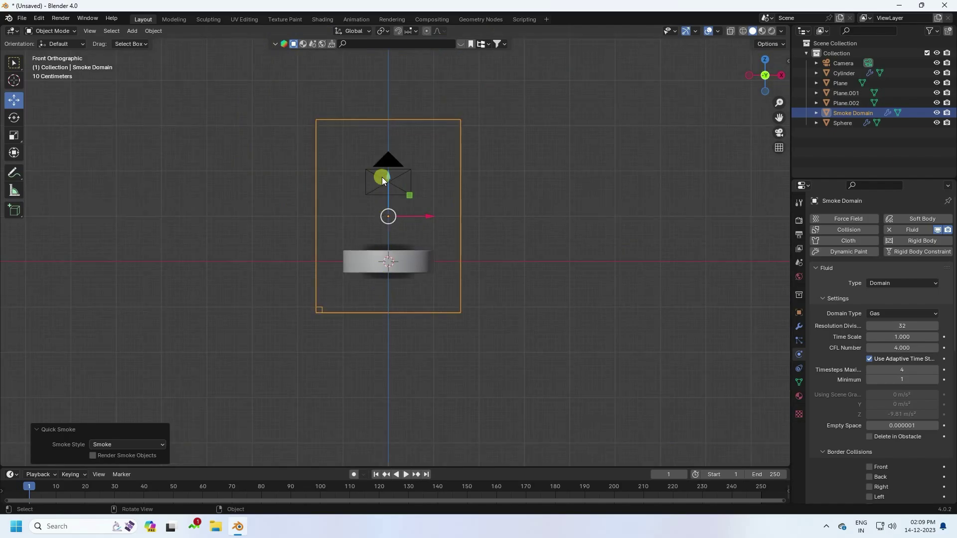
pyautogui.moveTo(387, 178); pyautogui.dragTo(384, 131)
pyautogui.moveTo(377, 198); pyautogui.dragTo(386, 191, button='middle')
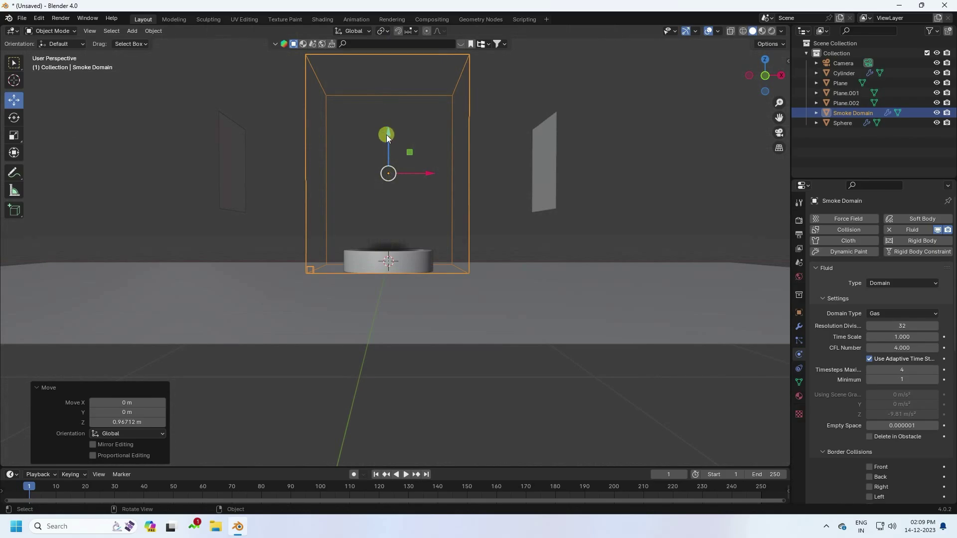
pyautogui.moveTo(387, 135); pyautogui.dragTo(358, 193)
pyautogui.moveTo(358, 194); pyautogui.dragTo(370, 208, button='middle')
pyautogui.scroll(4, 370, 207)
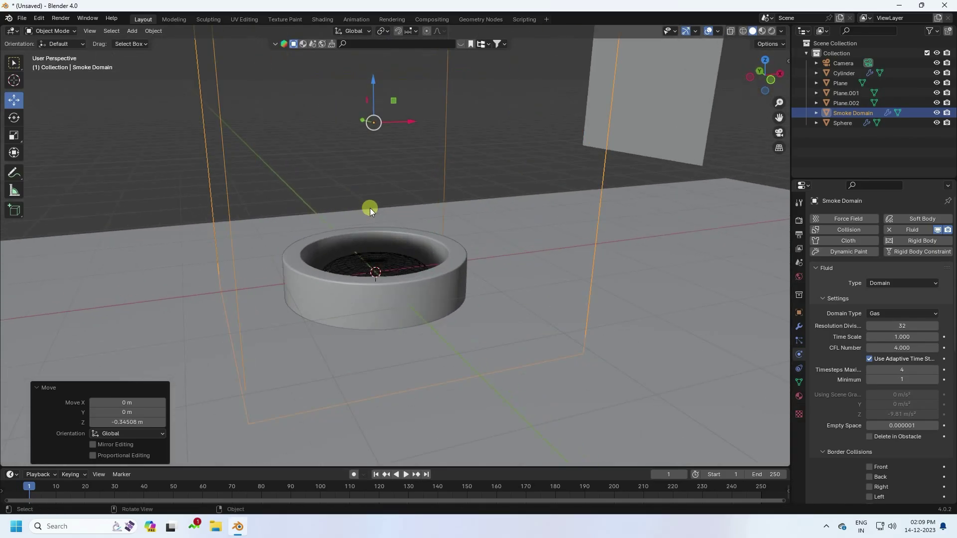
# Step: Play the animation to preview the rising smoke, stop it and return to frame 1
pyautogui.click(407, 474)
pyautogui.scroll(-3, 343, 334)
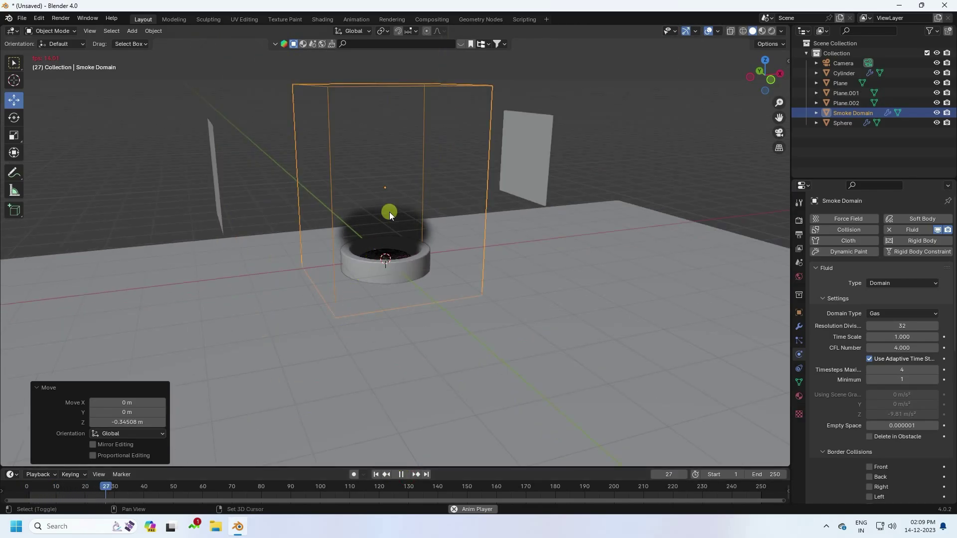
pyautogui.scroll(4, 375, 243)
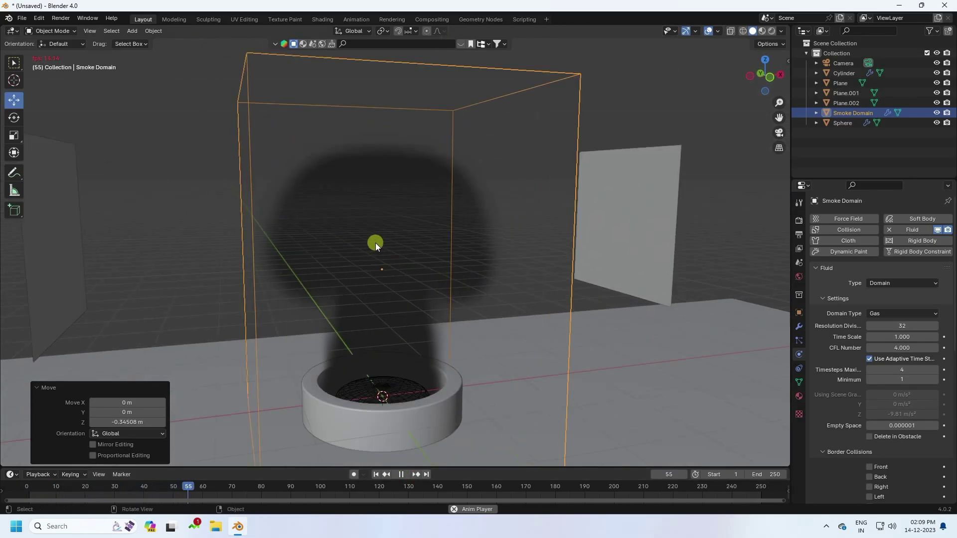
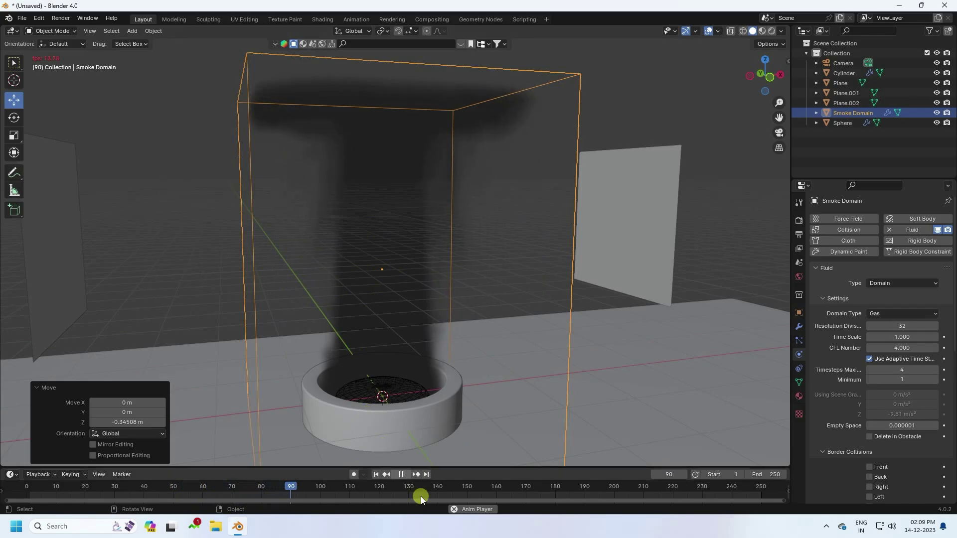
pyautogui.click(402, 474)
pyautogui.click(377, 474)
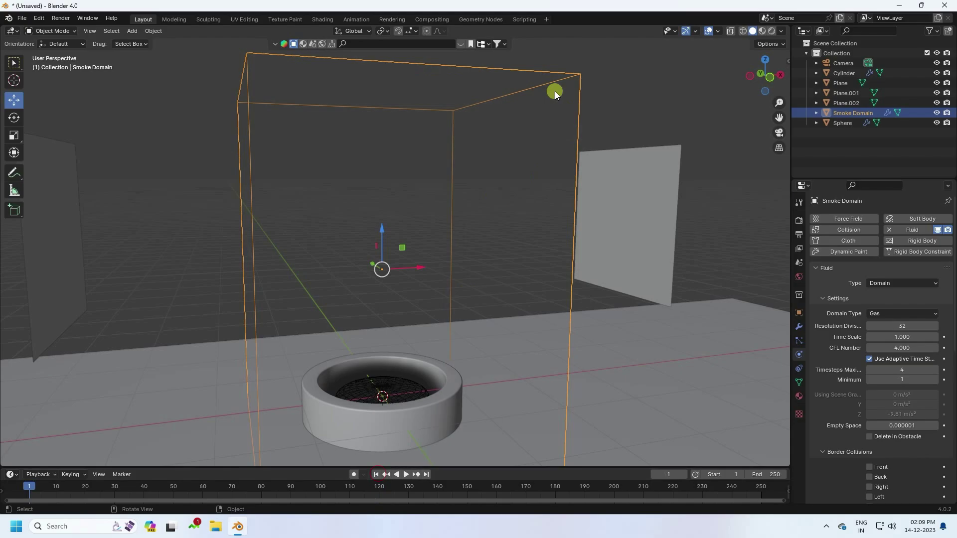
# Step: Set the smoke domain's scale to 3 on X, 3 on Y and 4 on Z
pyautogui.click(798, 313)
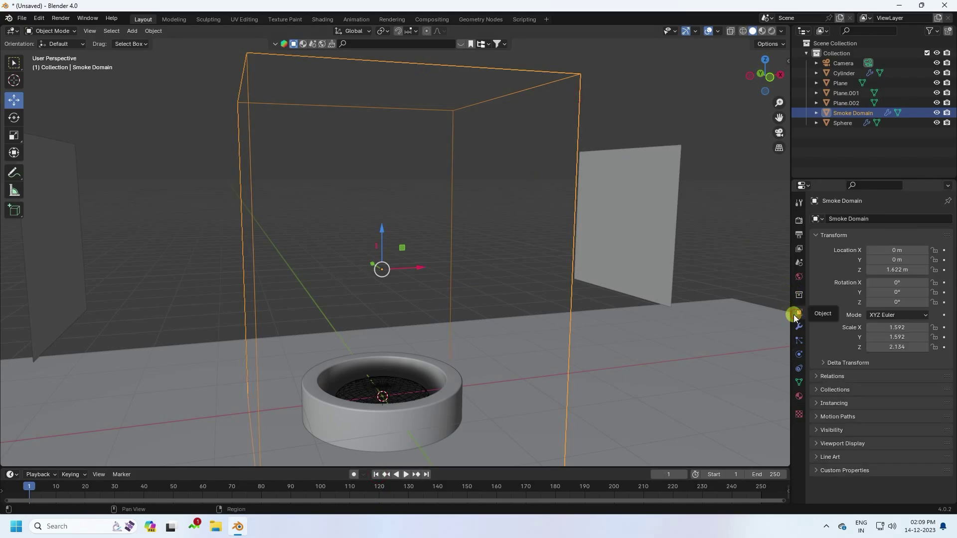
pyautogui.click(905, 328)
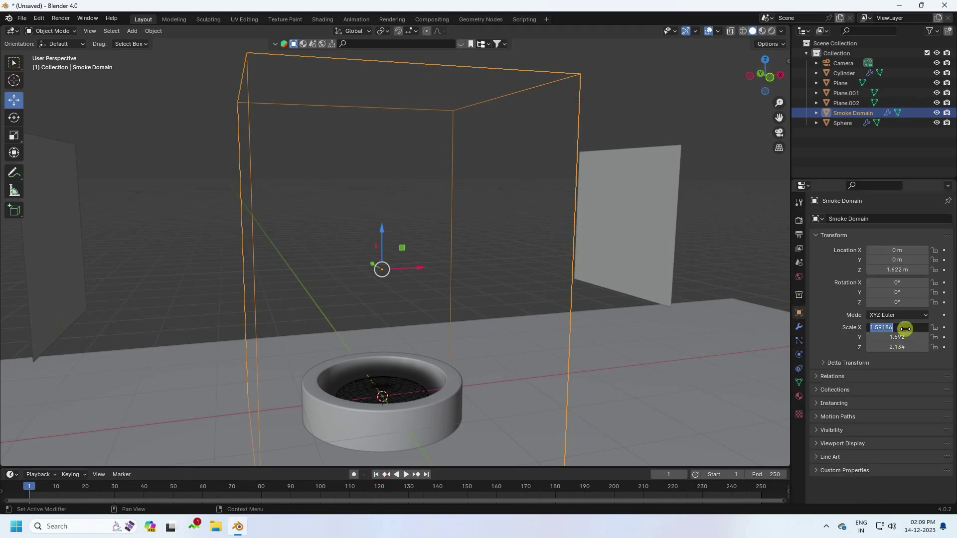
pyautogui.write('3')
pyautogui.press('Tab')
pyautogui.write('3')
pyautogui.press('Tab')
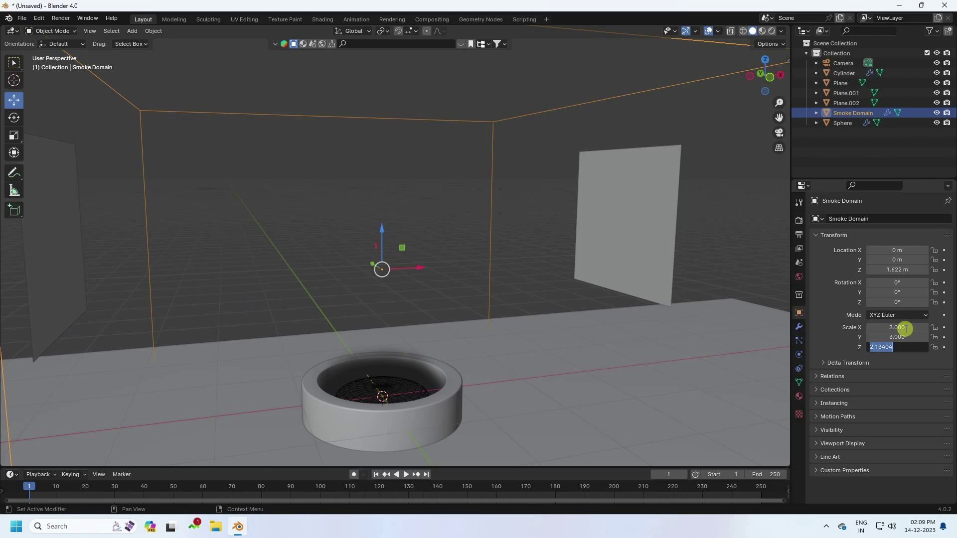
pyautogui.write('4')
pyautogui.press('Return')
# Step: In front view, raise the smoke domain to about 3.03 m on Z
pyautogui.moveTo(762, 335); pyautogui.dragTo(429, 339, button='middle')
pyautogui.press('KP_1')
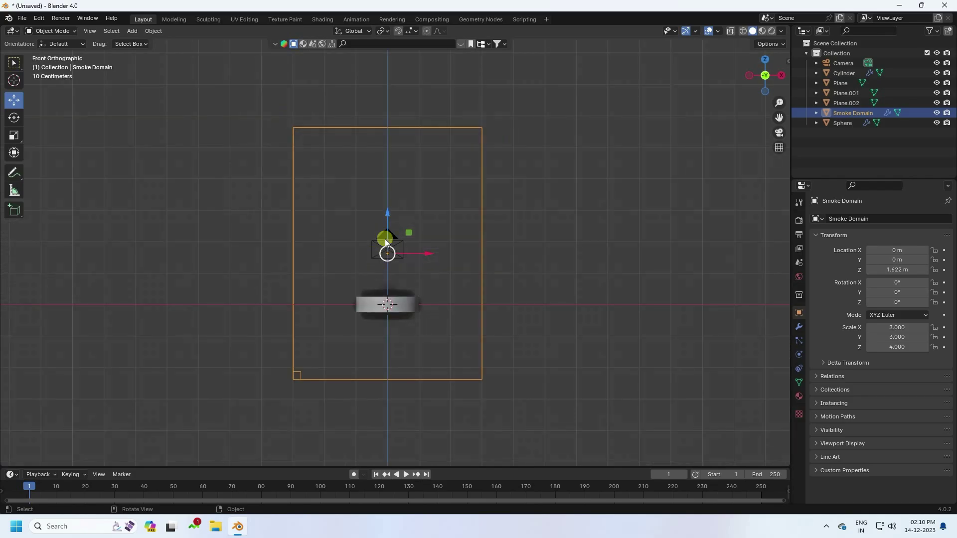
pyautogui.moveTo(385, 213); pyautogui.dragTo(381, 168)
# Step: Set the smoke domain's scale to 2 on X, 2 on Y and 3 on Z
pyautogui.click(899, 327)
pyautogui.write('2')
pyautogui.press('Tab')
pyautogui.write('2')
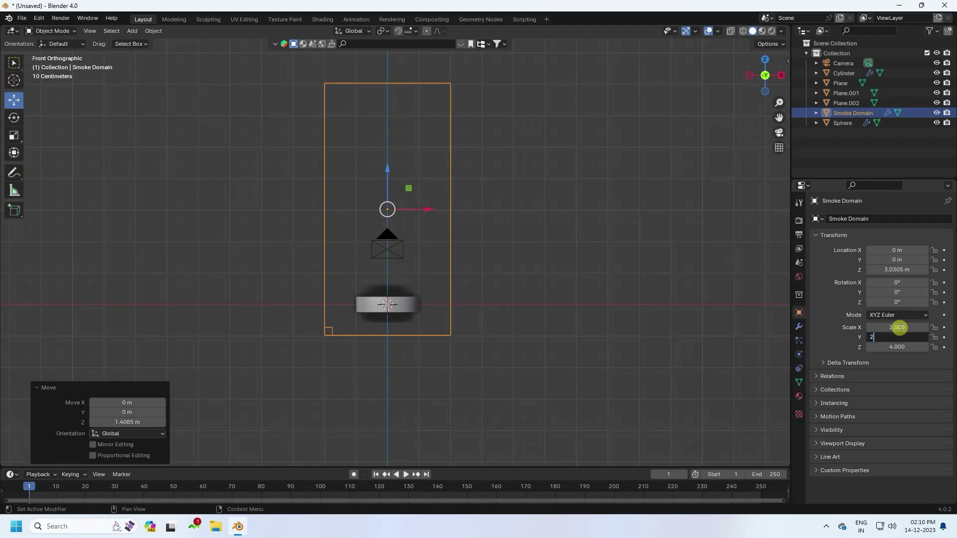
pyautogui.press('Tab')
pyautogui.press('Return')
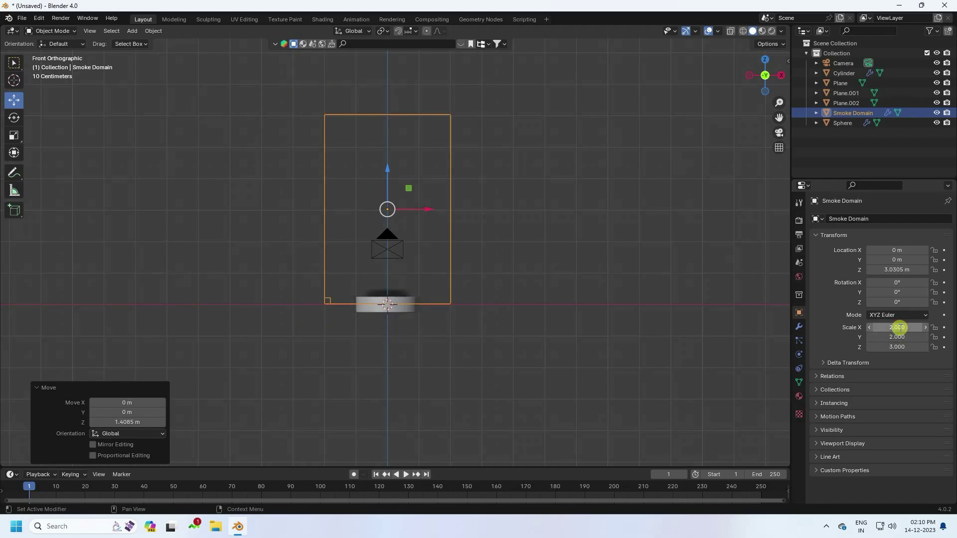
# Step: Lower the smoke domain to about 2.51 m on Z so it encloses the ring, and check it in camera view
pyautogui.scroll(2, 394, 203)
pyautogui.moveTo(385, 151); pyautogui.dragTo(389, 194)
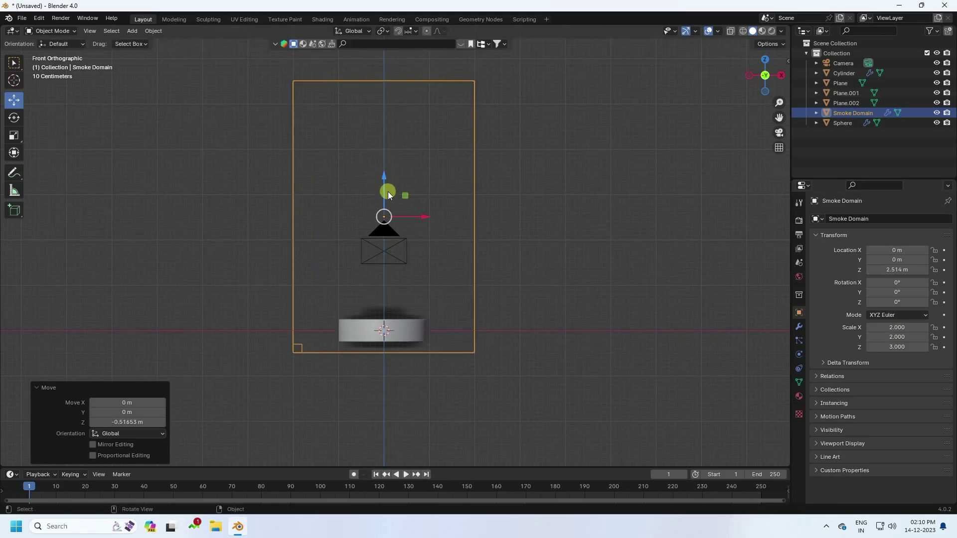
pyautogui.moveTo(332, 252)
pyautogui.mouseDown(button='middle')
pyautogui.moveTo(360, 279)
pyautogui.moveTo(381, 276)
pyautogui.moveTo(345, 264)
pyautogui.mouseUp(button='middle')
pyautogui.press('KP_0')
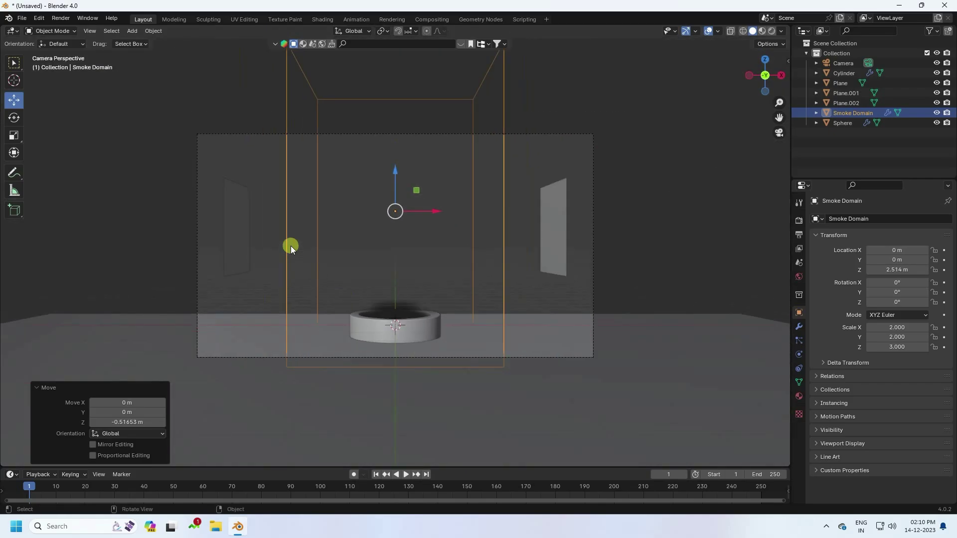
pyautogui.scroll(2, 407, 208)
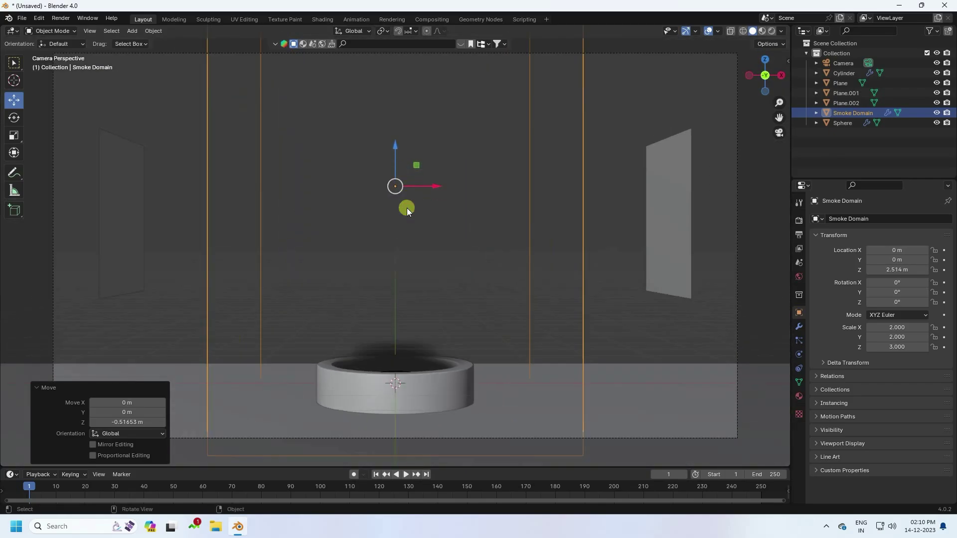
pyautogui.moveTo(371, 237); pyautogui.dragTo(414, 240, button='middle')
# Step: Set the smoke domain's fluid resolution divisions to 128
pyautogui.click(847, 118)
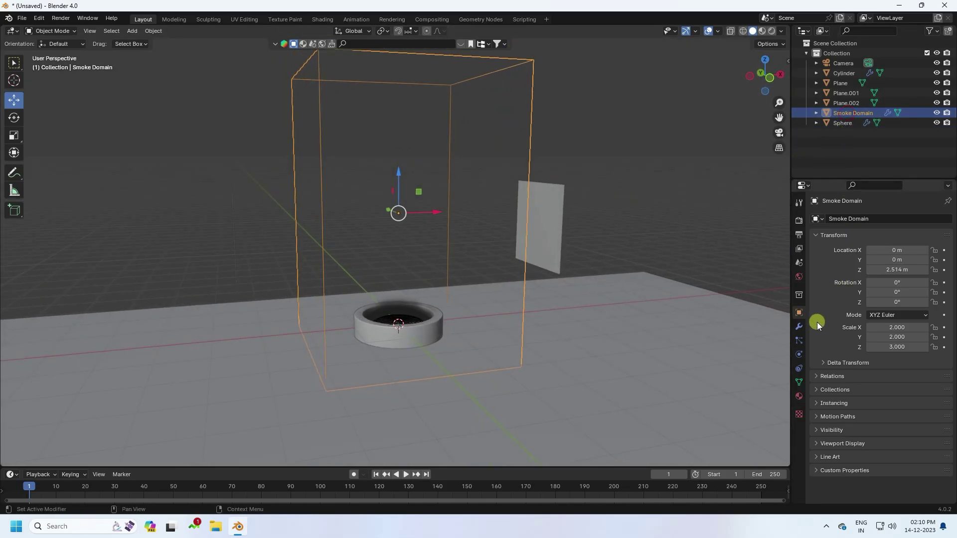
pyautogui.click(798, 355)
pyautogui.scroll(-1, 829, 339)
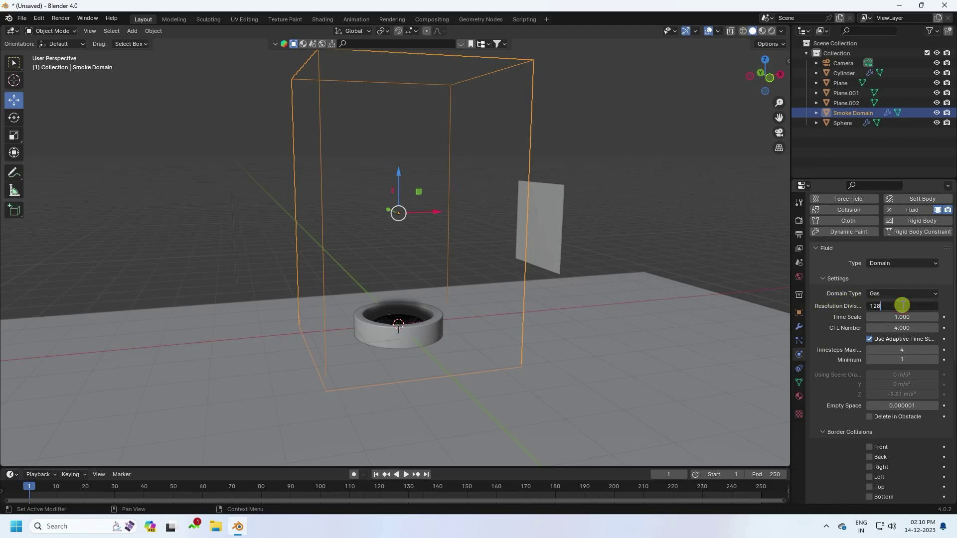
pyautogui.press('Return')
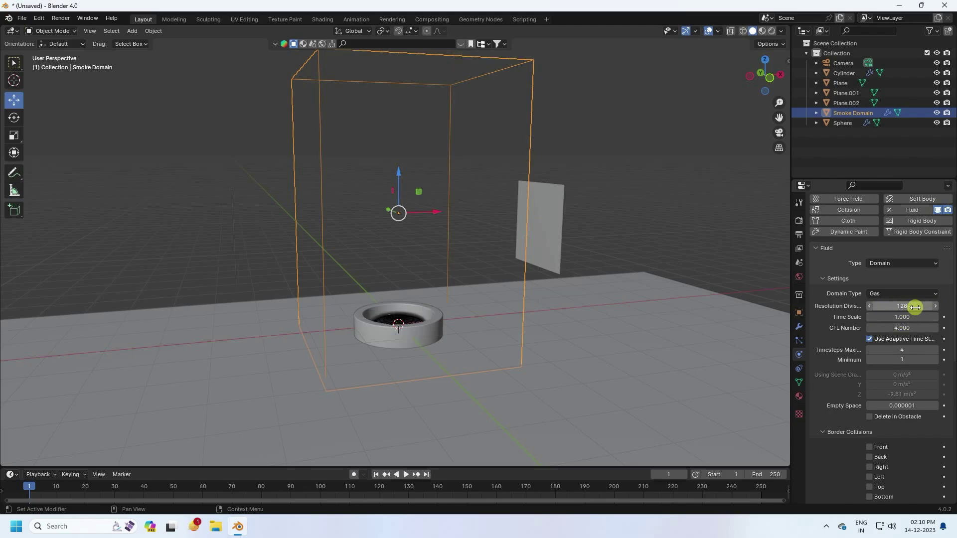
# Step: Try a resolution of 200 divisions on the smoke domain and set it back to 128
pyautogui.scroll(3, 464, 244)
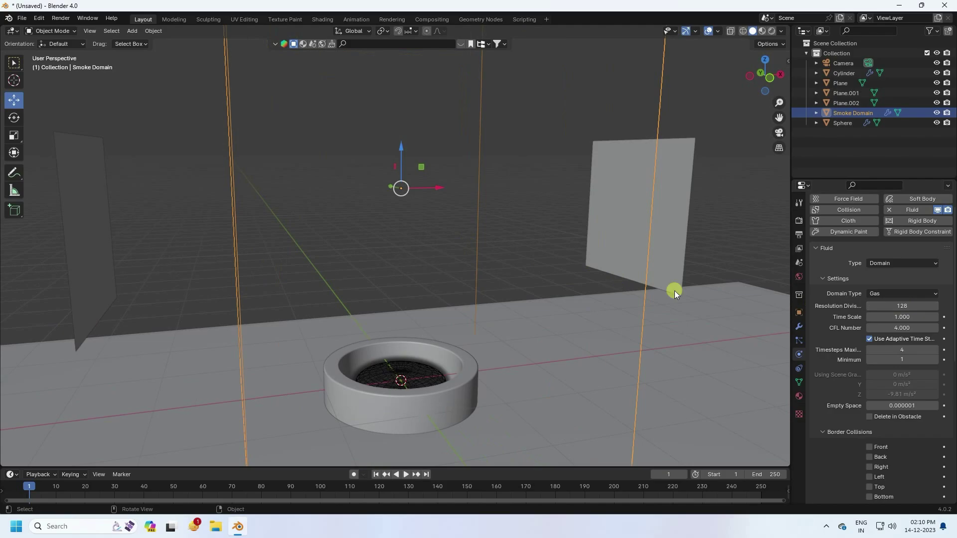
pyautogui.click(891, 308)
pyautogui.write('200')
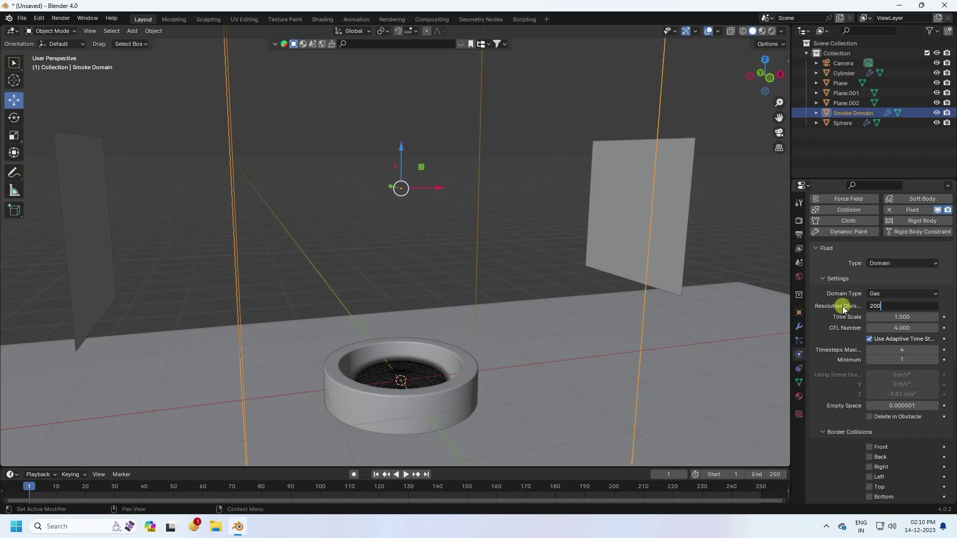
pyautogui.press('Return')
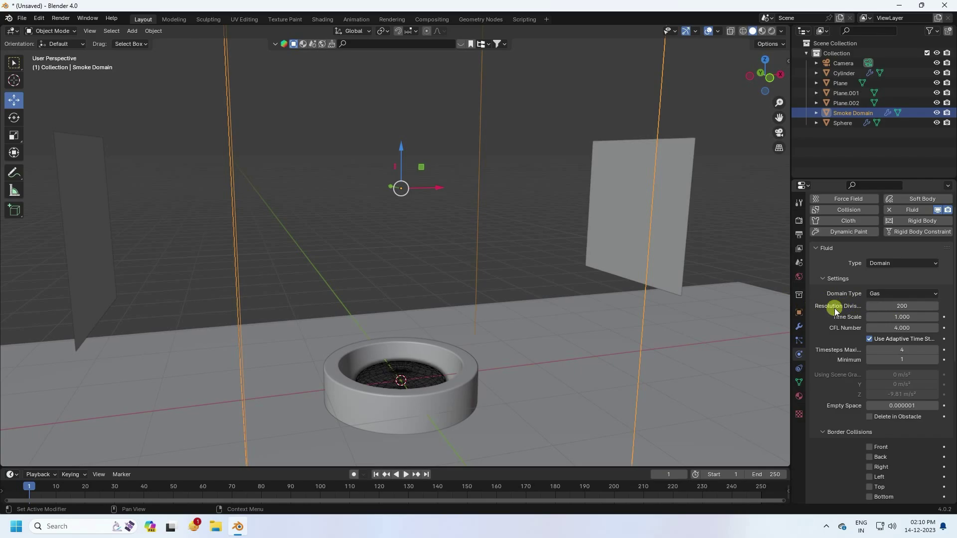
pyautogui.click(892, 305)
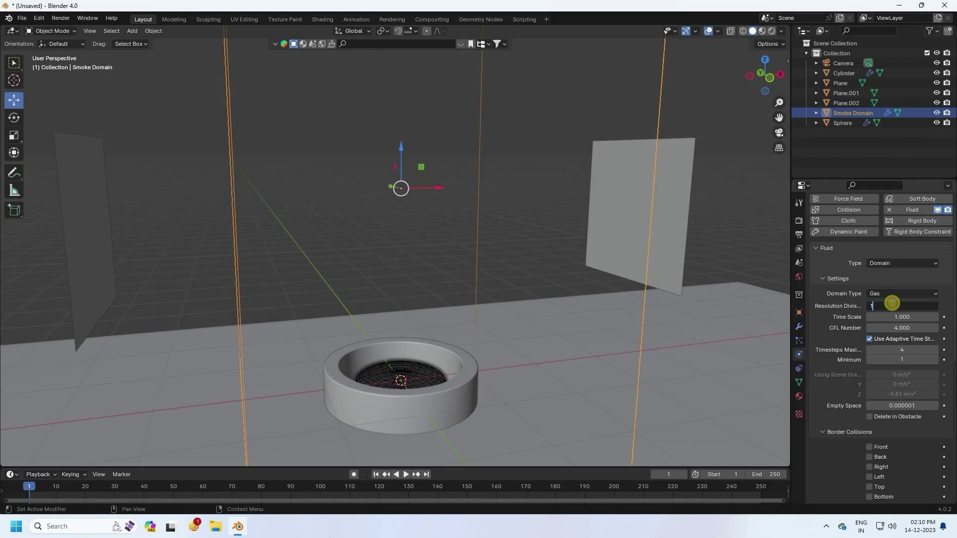
pyautogui.write('128')
pyautogui.press('Return')
# Step: Enable Adaptive Domain on the smoke domain and set its gas buoyancy density to 0.2
pyautogui.scroll(-3, 837, 327)
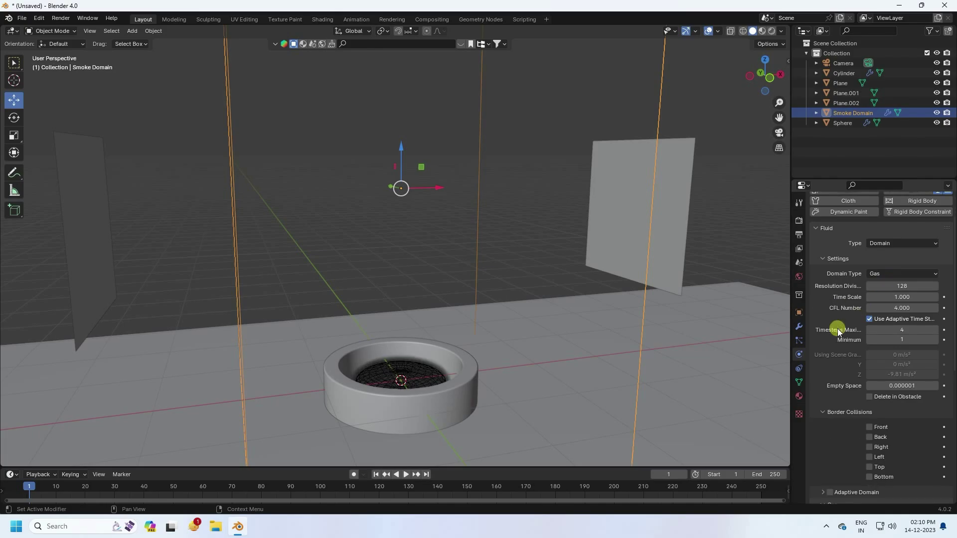
pyautogui.scroll(-6, 841, 329)
pyautogui.click(830, 332)
pyautogui.scroll(-3, 832, 344)
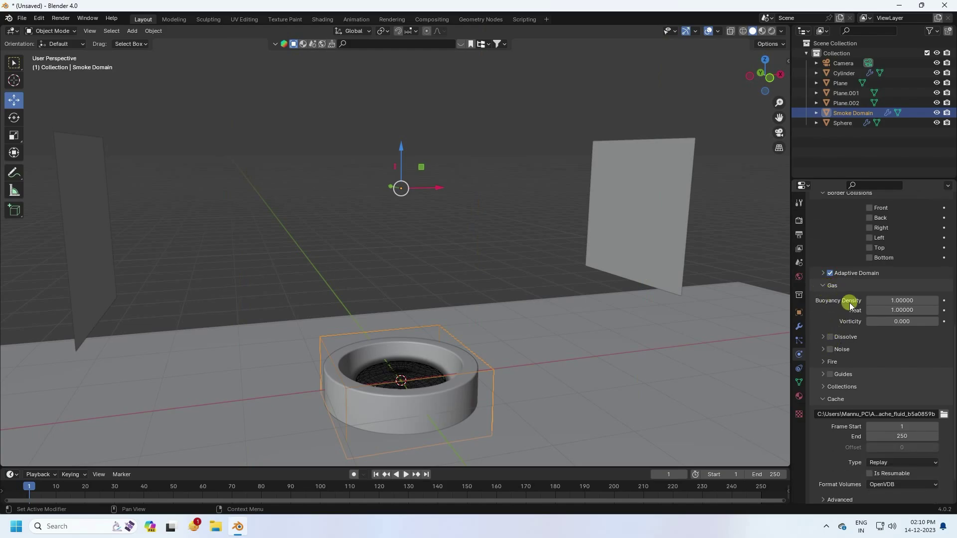
pyautogui.click(899, 300)
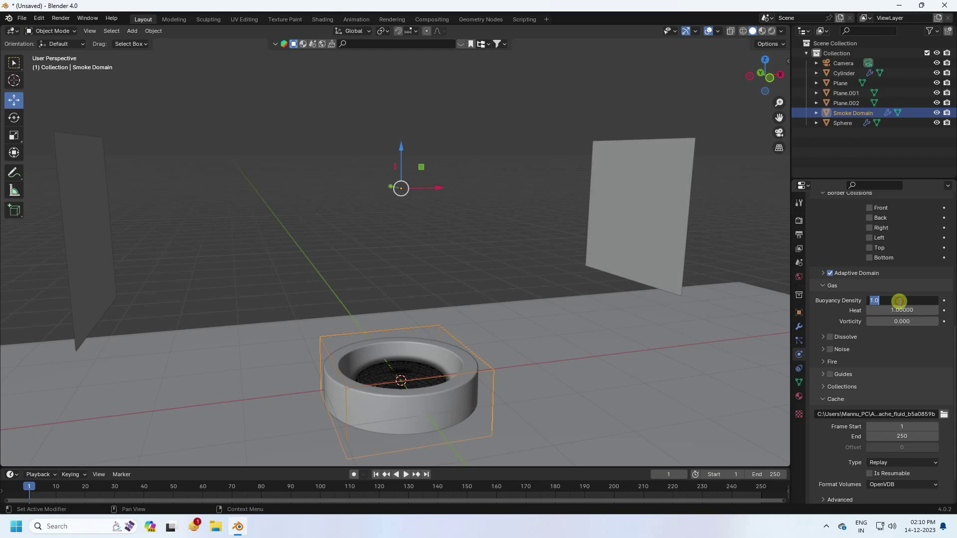
pyautogui.press('Return')
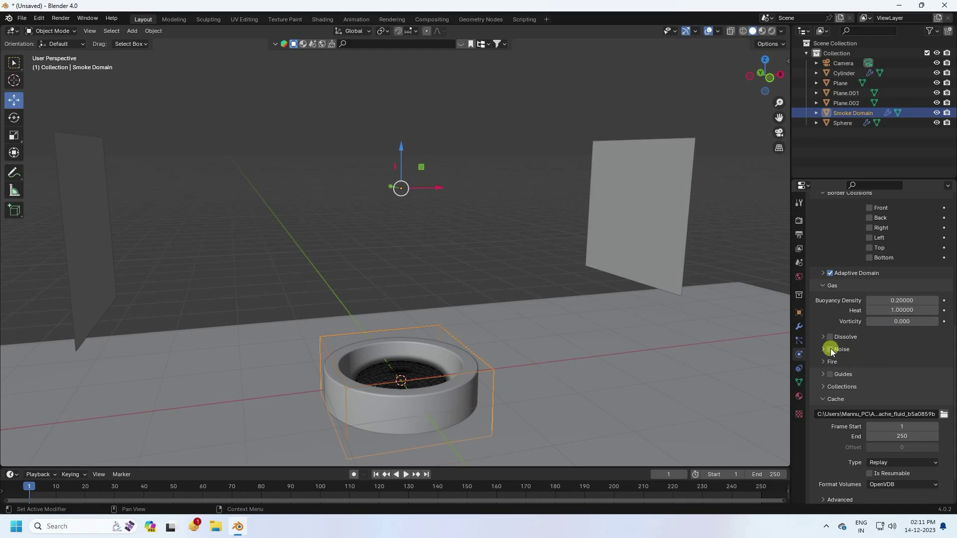
# Step: Enable Noise for the smoke domain and set its cache type to All
pyautogui.click(853, 354)
pyautogui.scroll(-2, 908, 361)
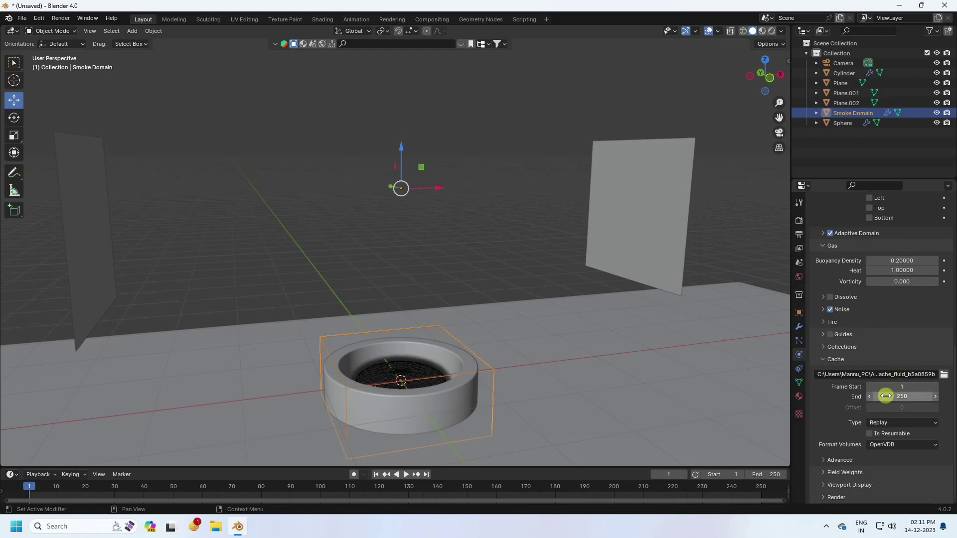
pyautogui.click(883, 422)
pyautogui.click(884, 455)
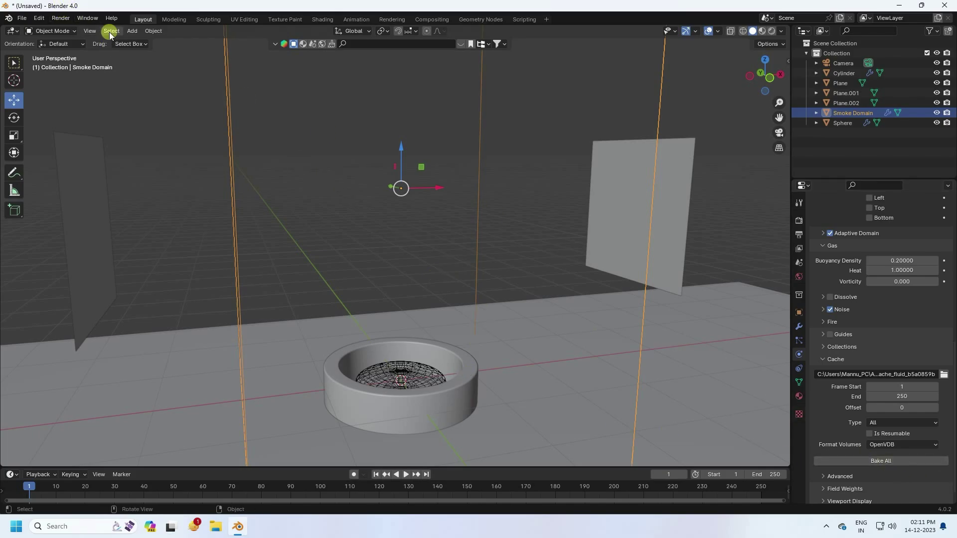
# Step: Add a Turbulence force field at the centre of the ring and set its strength to 0.03
pyautogui.click(149, 31)
pyautogui.moveTo(130, 30)
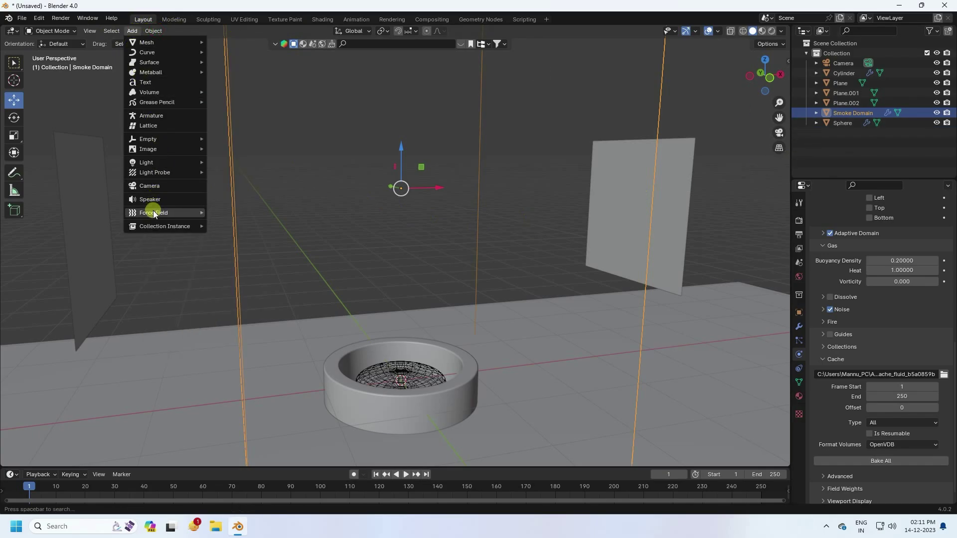
pyautogui.moveTo(153, 213)
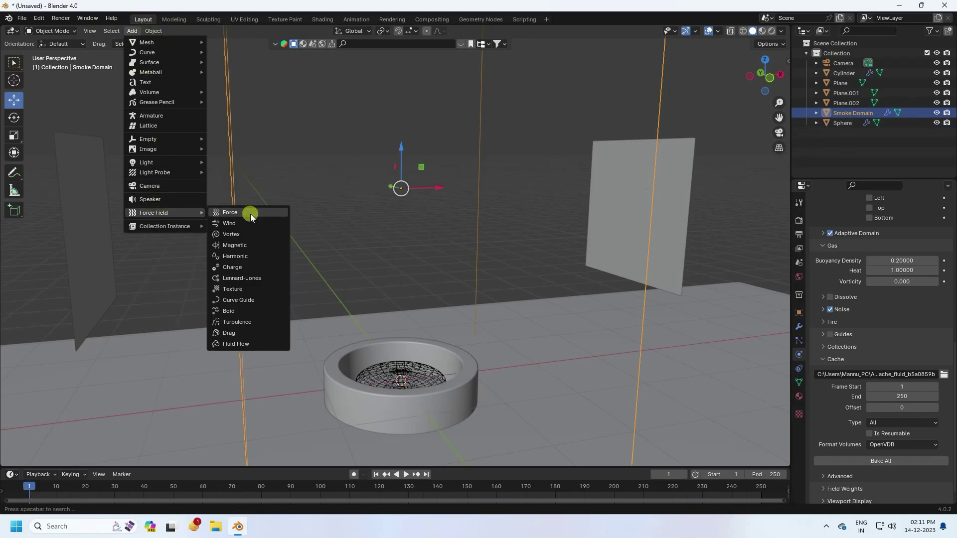
pyautogui.click(256, 322)
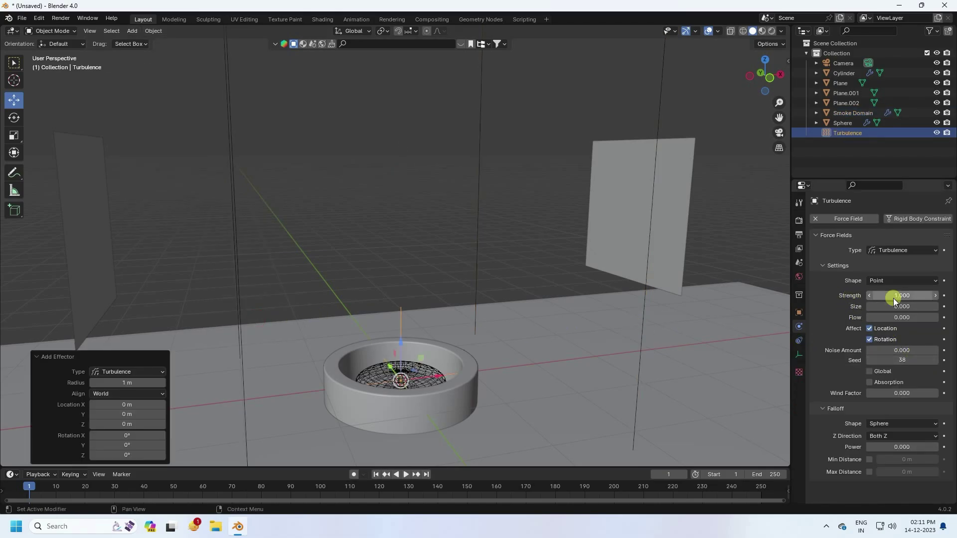
pyautogui.click(913, 296)
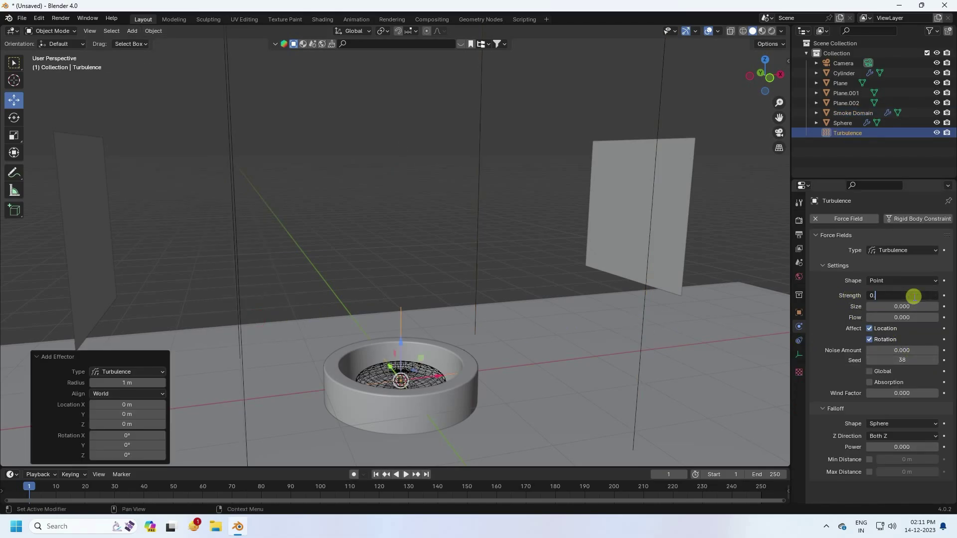
pyautogui.write('0.03')
pyautogui.press('Return')
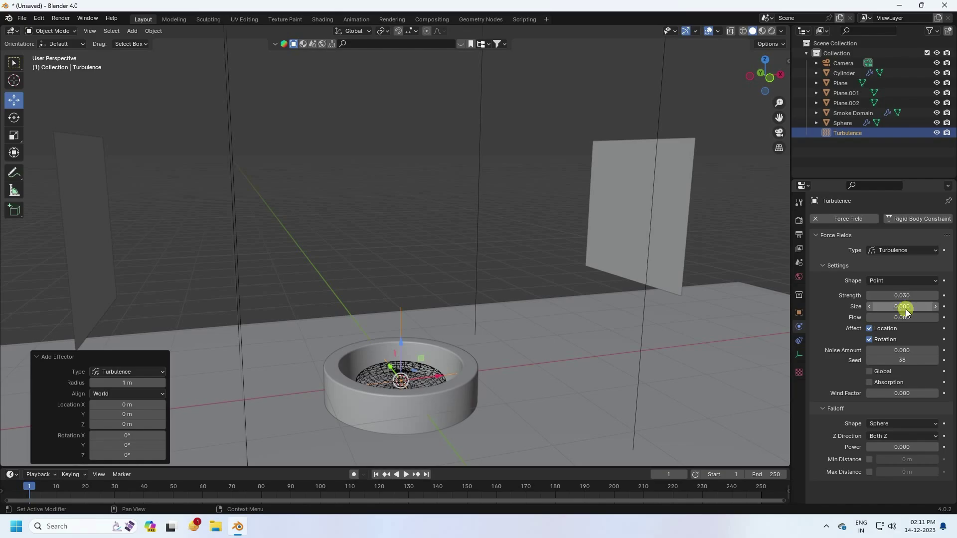
# Step: Review the physics settings of the smoke domain, the emitter sphere and the turbulence field
pyautogui.click(847, 113)
pyautogui.scroll(-5, 853, 330)
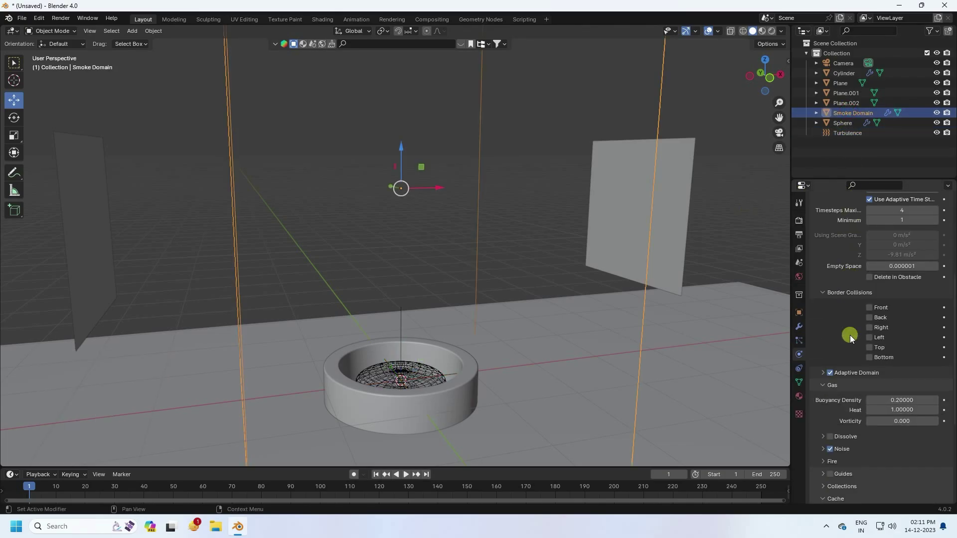
pyautogui.scroll(-6, 850, 335)
pyautogui.scroll(10, 860, 351)
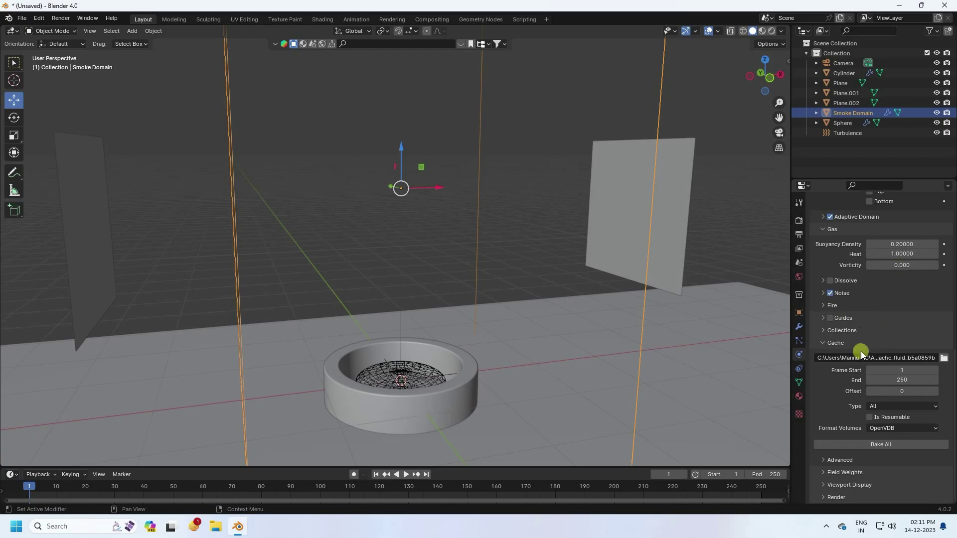
pyautogui.click(849, 124)
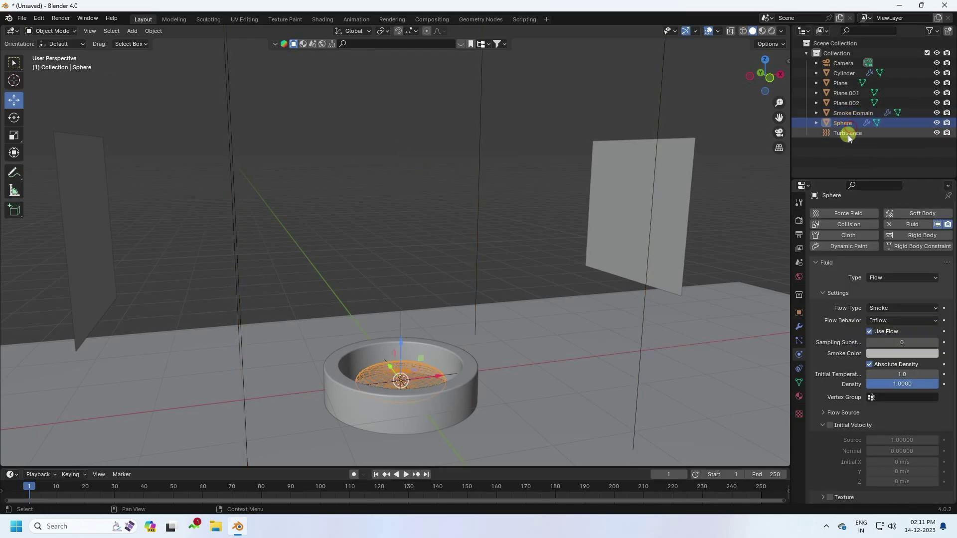
pyautogui.click(848, 133)
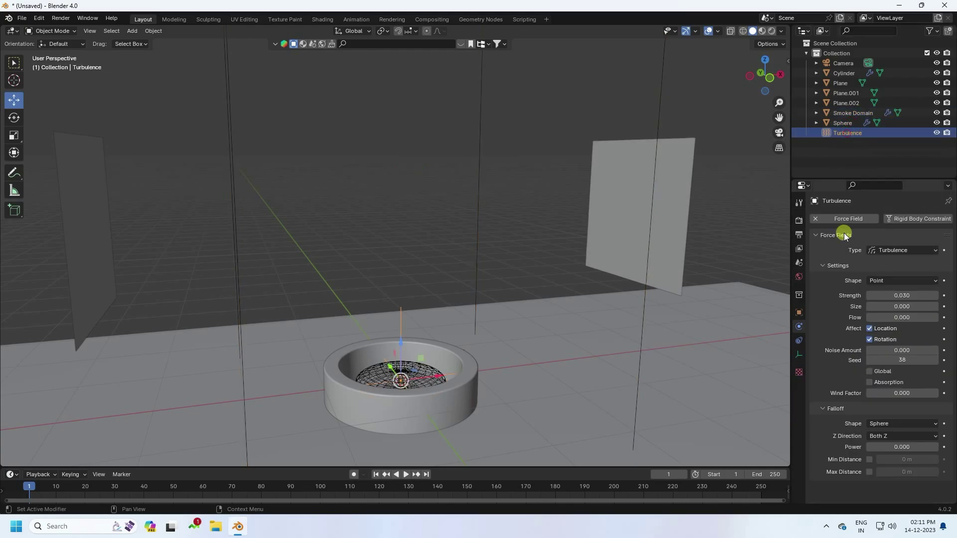
# Step: Set the emitter sphere's sampling substeps to 10 and its smoke color to white
pyautogui.click(844, 124)
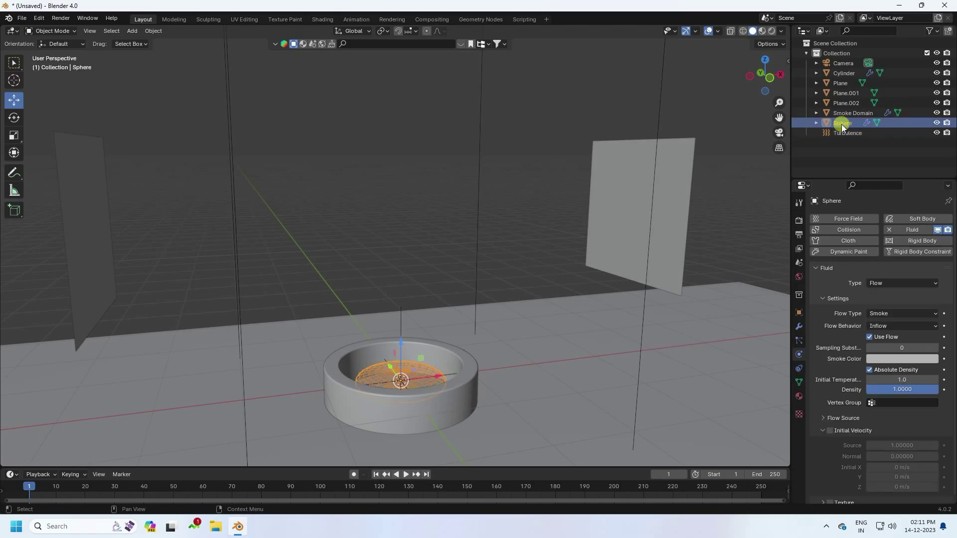
pyautogui.scroll(2, 413, 408)
pyautogui.moveTo(779, 118); pyautogui.dragTo(779, 48)
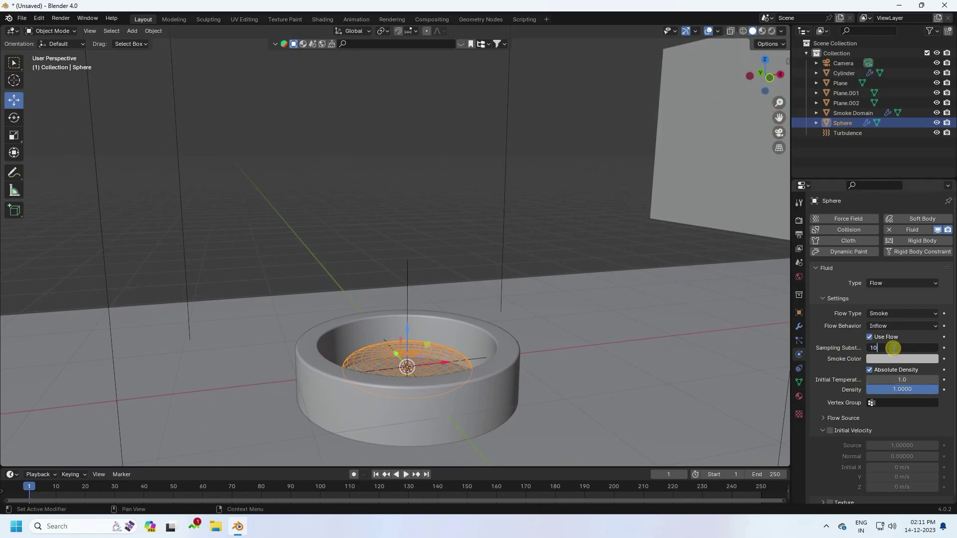
pyautogui.press('Return')
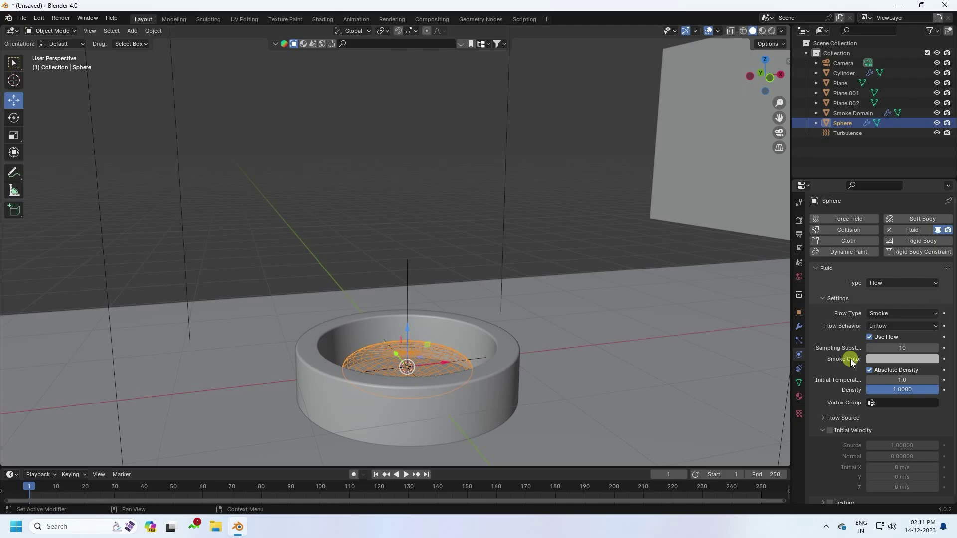
pyautogui.click(887, 359)
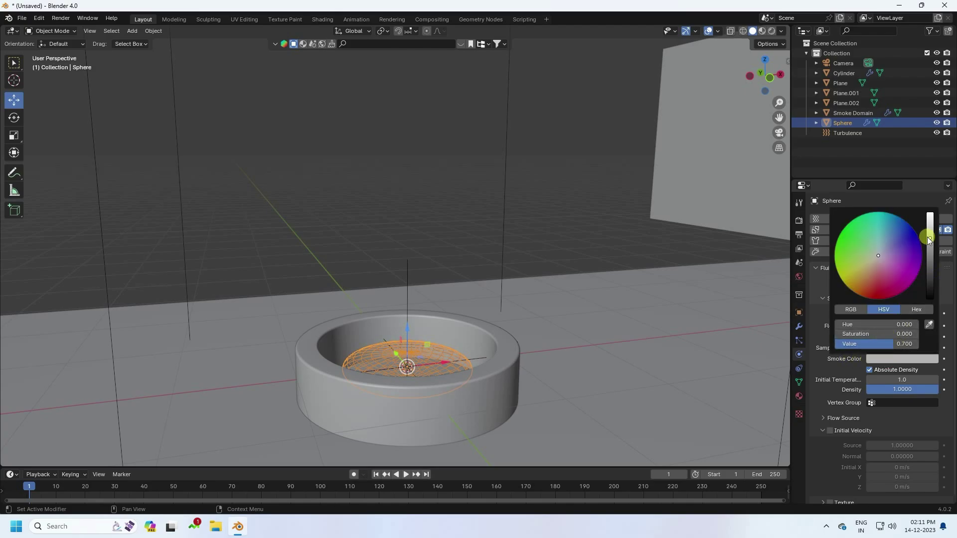
pyautogui.moveTo(927, 238); pyautogui.dragTo(928, 213)
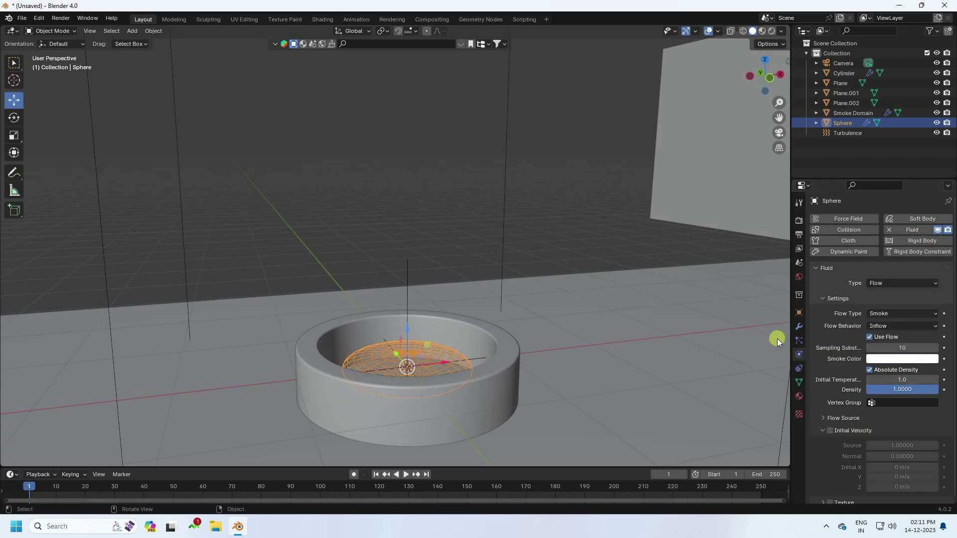
# Step: Bake the smoke domain's whole fluid simulation and stop the bake at about frame 126
pyautogui.click(852, 113)
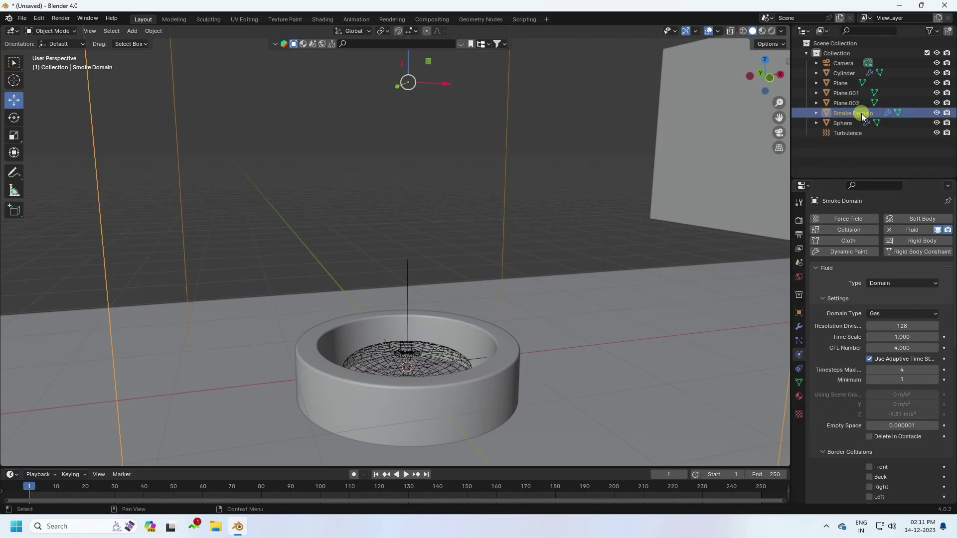
pyautogui.scroll(-15, 828, 348)
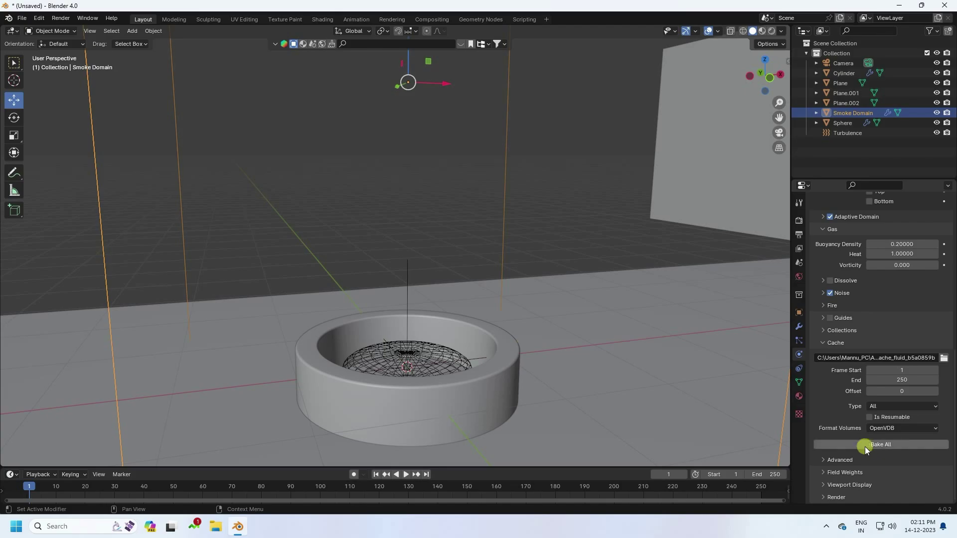
pyautogui.click(895, 444)
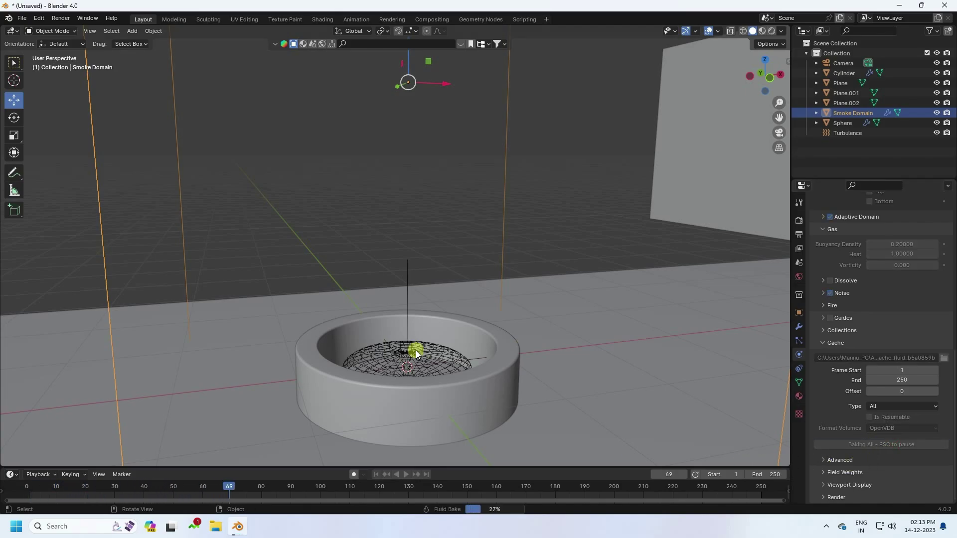
pyautogui.press('Escape')
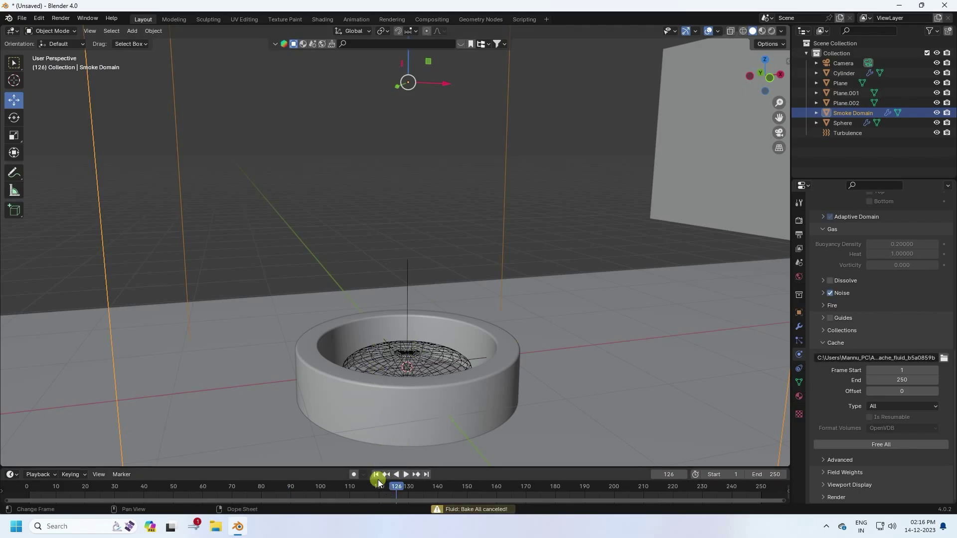
# Step: Play the baked smoke from the first frame and inspect the plume at frame 101
pyautogui.click(375, 472)
pyautogui.click(406, 475)
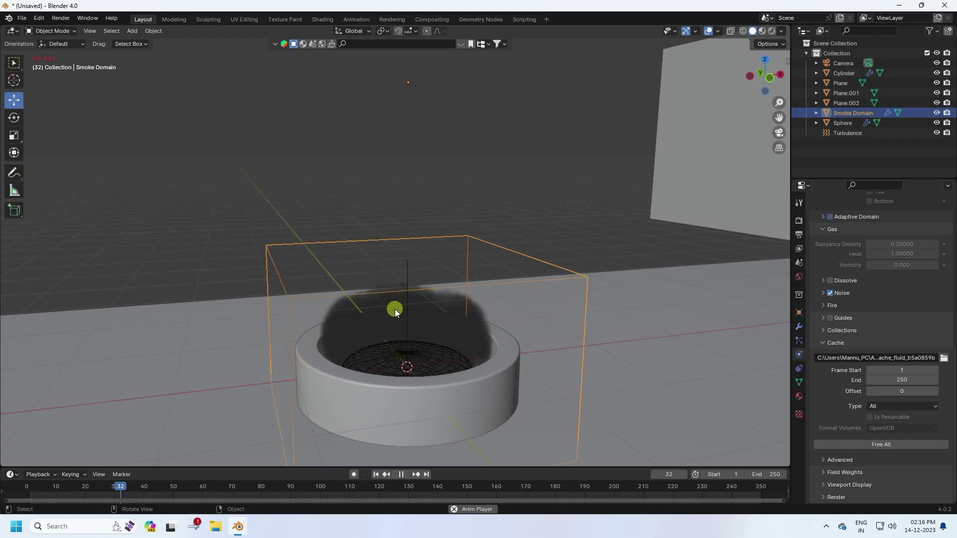
pyautogui.click(402, 474)
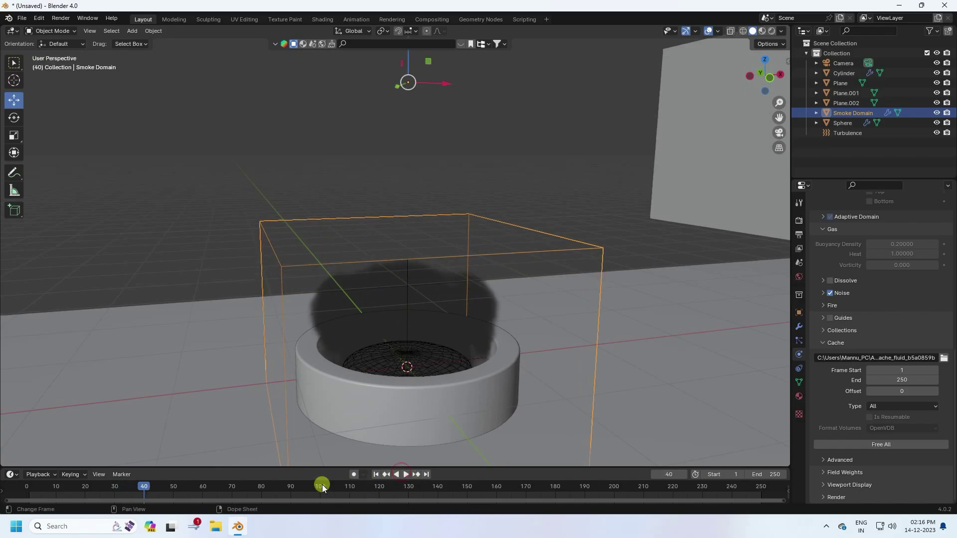
pyautogui.click(322, 486)
pyautogui.press('space')
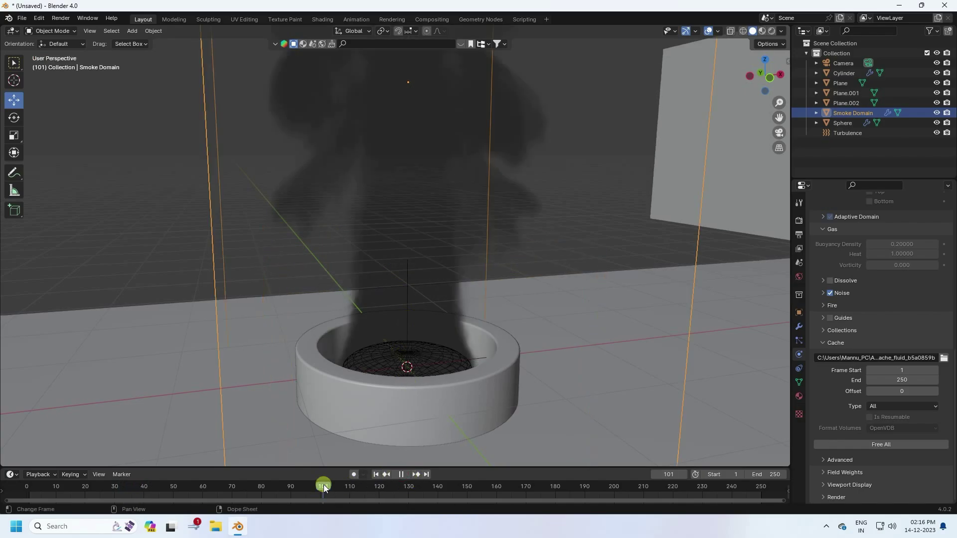
pyautogui.press('space')
pyautogui.scroll(-2, 315, 277)
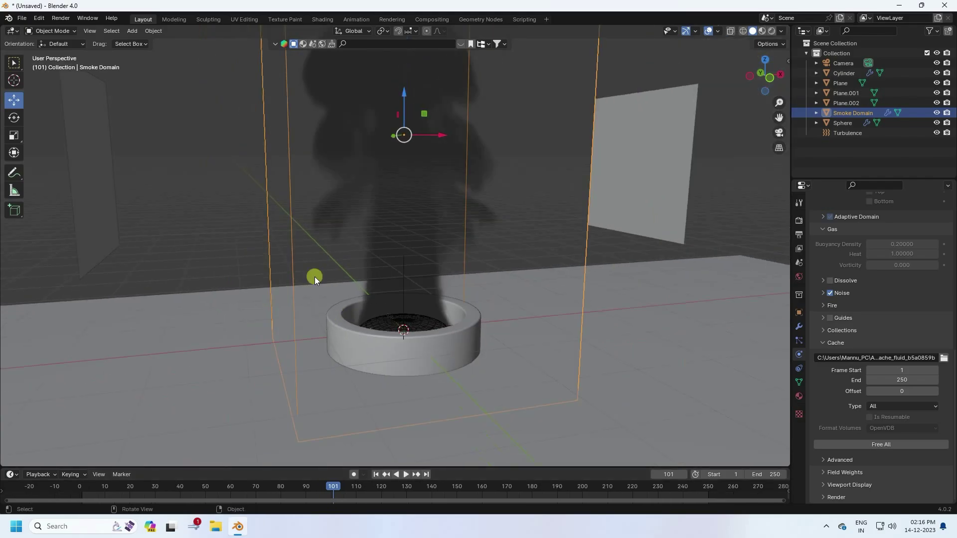
# Step: In the Shading workspace, add an Attribute node to the smoke domain's material and connect its Color output to the Principled Volume's Color
pyautogui.click(322, 19)
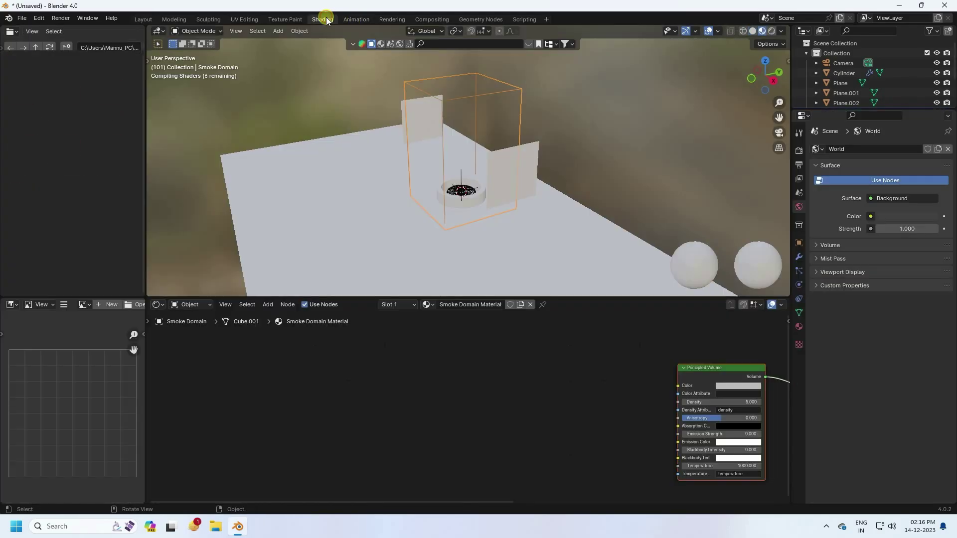
pyautogui.scroll(4, 486, 136)
pyautogui.moveTo(486, 136); pyautogui.dragTo(594, 320, button='middle')
pyautogui.moveTo(516, 338); pyautogui.dragTo(415, 337, button='middle')
pyautogui.scroll(2, 487, 343)
pyautogui.moveTo(486, 344); pyautogui.dragTo(518, 363, button='middle')
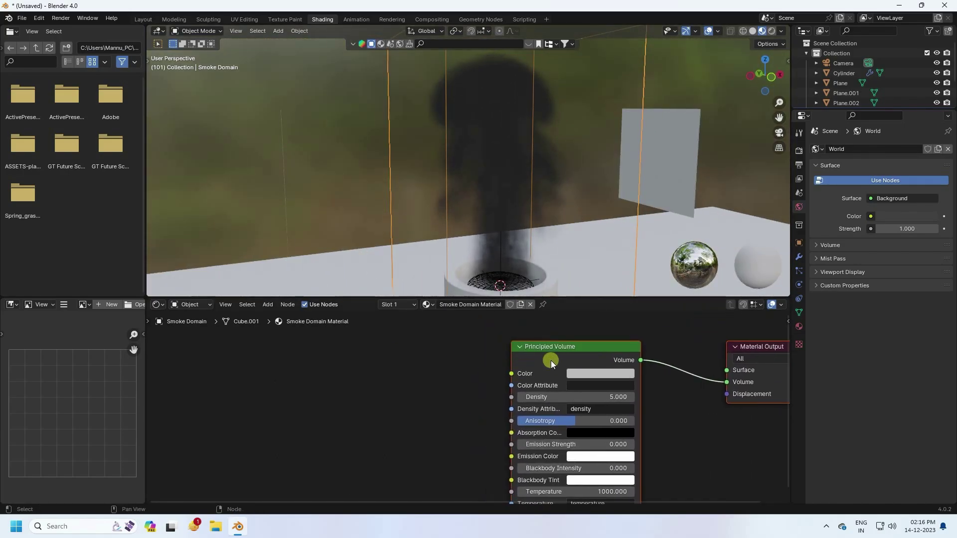
pyautogui.click(268, 304)
pyautogui.write('attr')
pyautogui.click(281, 323)
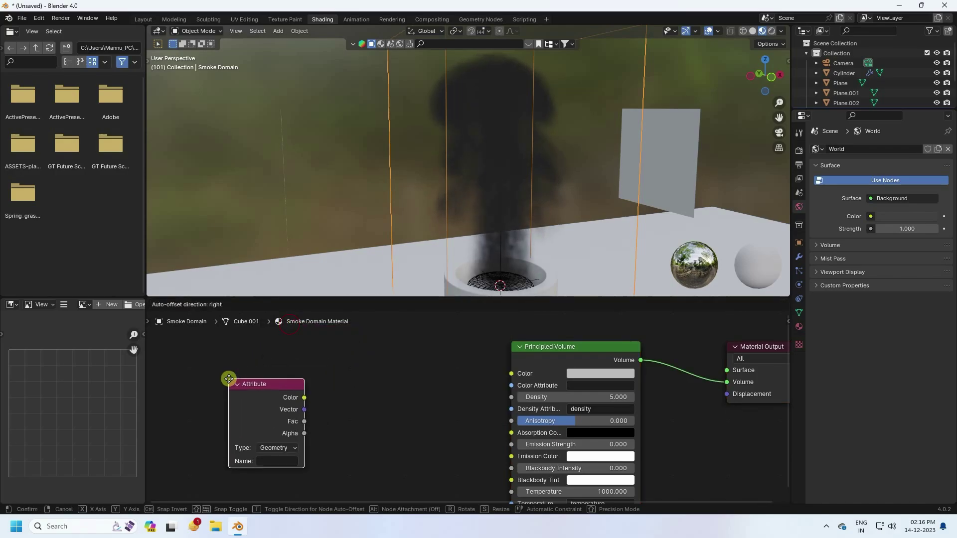
pyautogui.click(234, 371)
pyautogui.moveTo(309, 390); pyautogui.dragTo(507, 374)
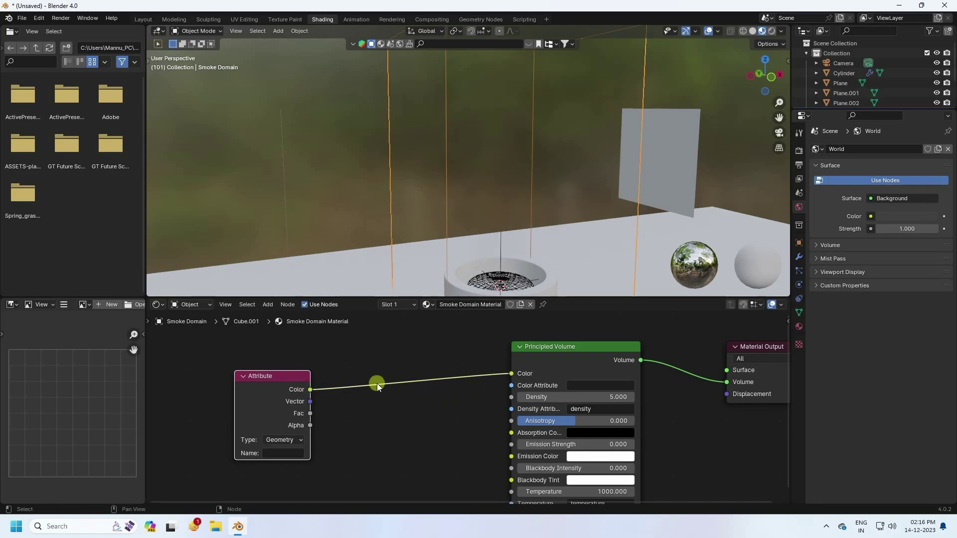
# Step: Insert a Vector Math node between the Attribute and Principled Volume nodes, set to the Scale operation with a scale of 2.5
pyautogui.click(267, 304)
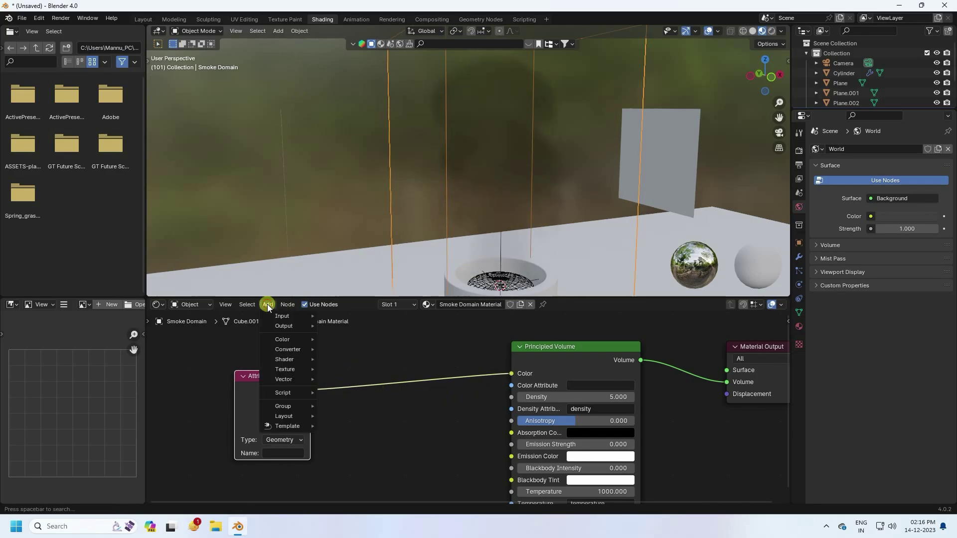
pyautogui.write('vec')
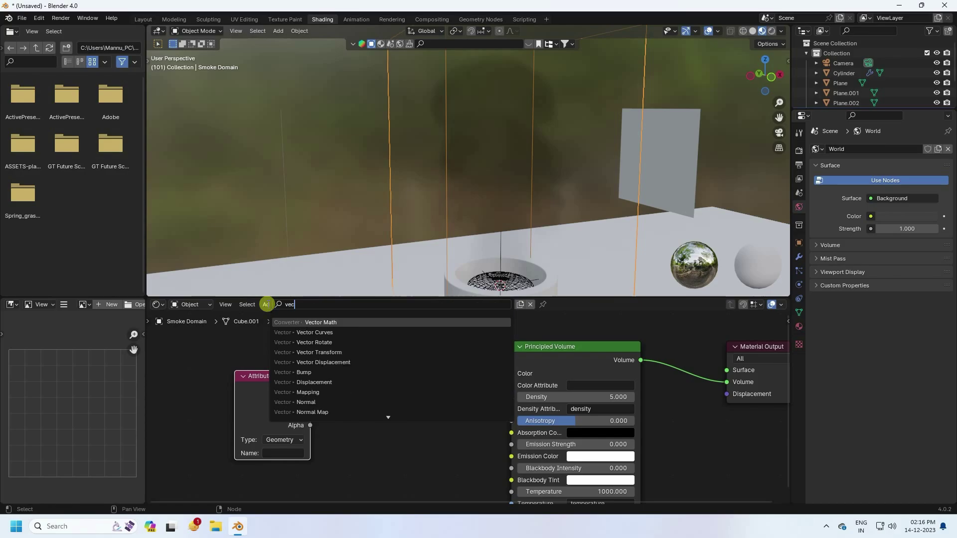
pyautogui.click(304, 322)
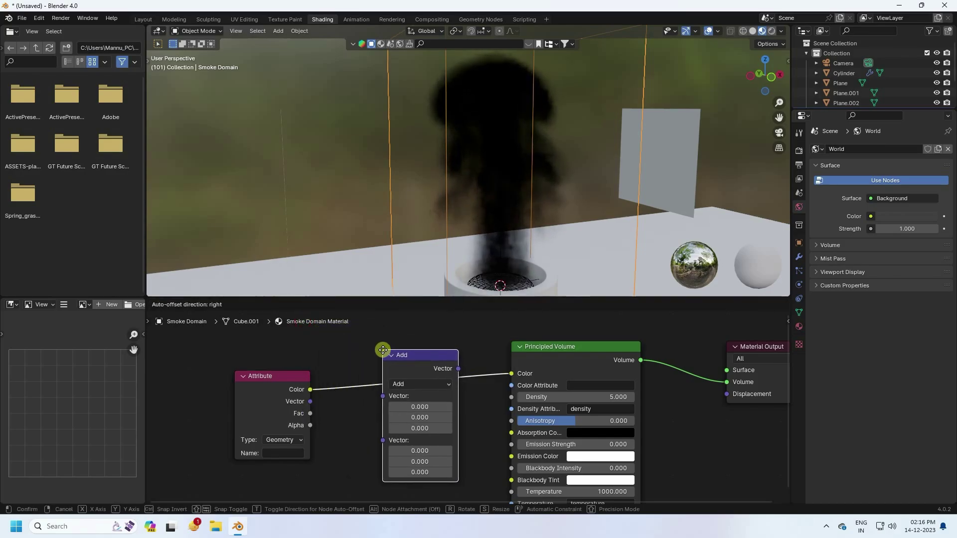
pyautogui.click(383, 349)
pyautogui.click(401, 385)
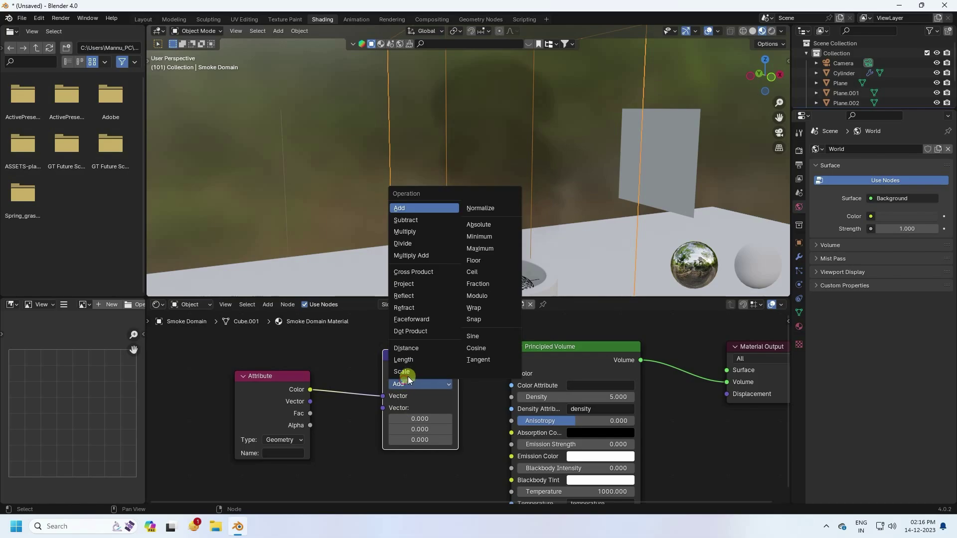
pyautogui.click(408, 372)
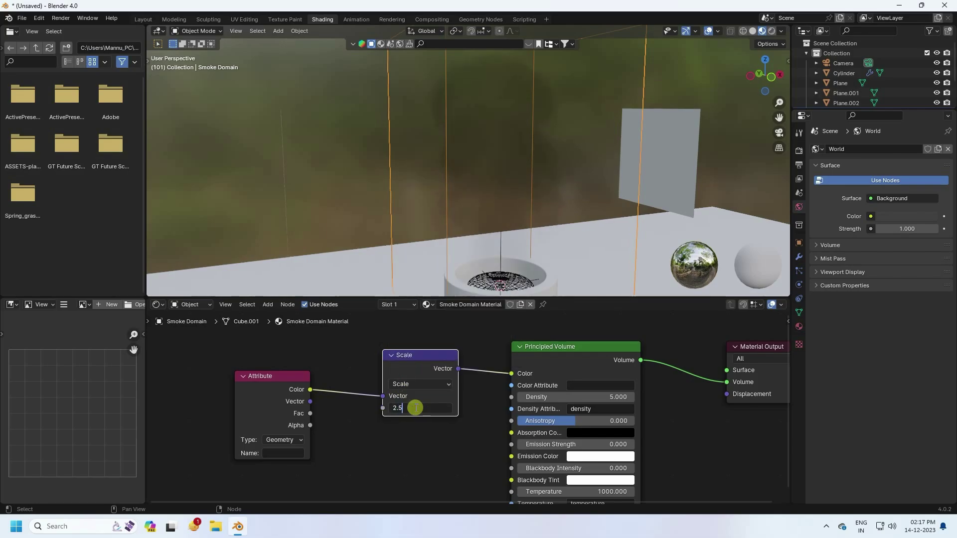
pyautogui.press('Return')
pyautogui.scroll(5, 508, 175)
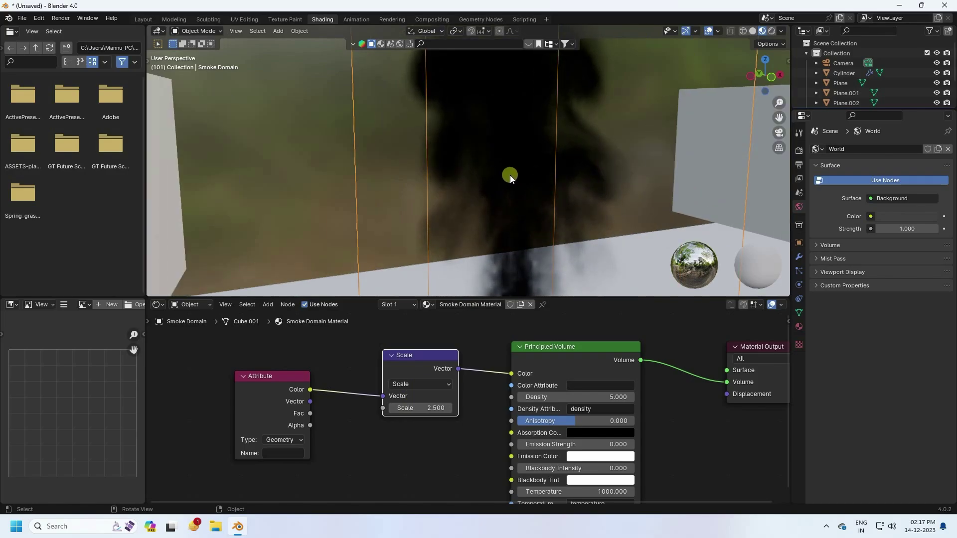
# Step: Set the Attribute node's name to color
pyautogui.click(275, 451)
pyautogui.write('colo')
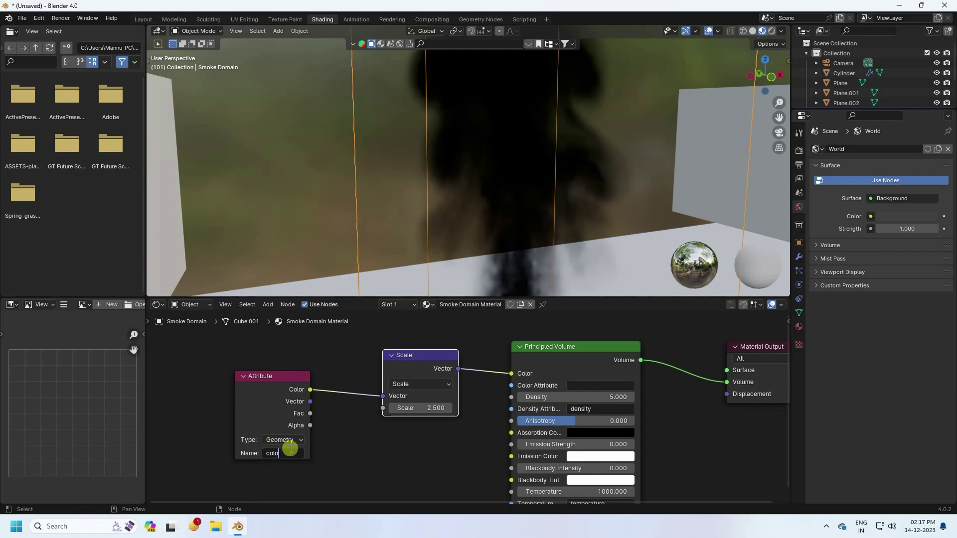
pyautogui.write('r')
pyautogui.press('Return')
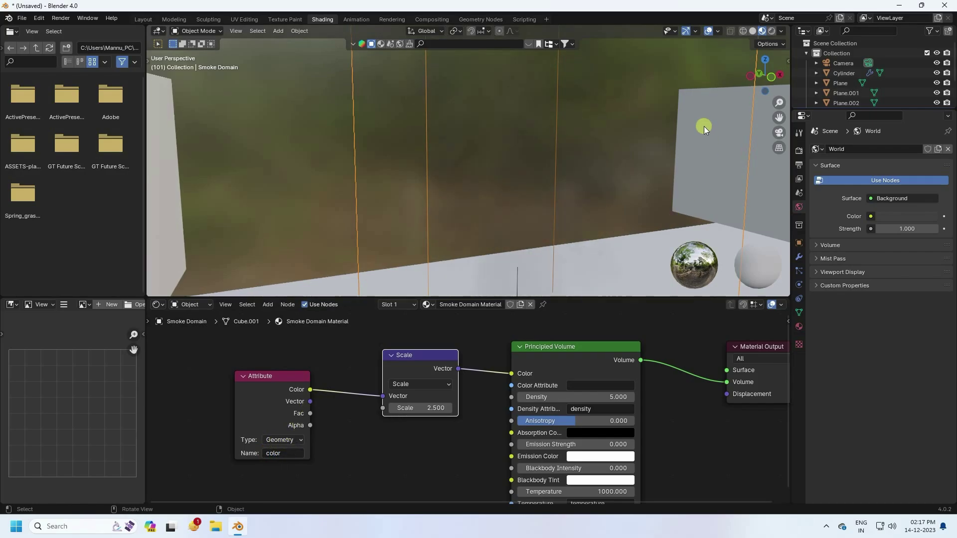
# Step: Show the viewport in rendered shading and set the render engine to Cycles with GPU Compute as the device
pyautogui.click(771, 32)
pyautogui.click(801, 151)
pyautogui.click(889, 149)
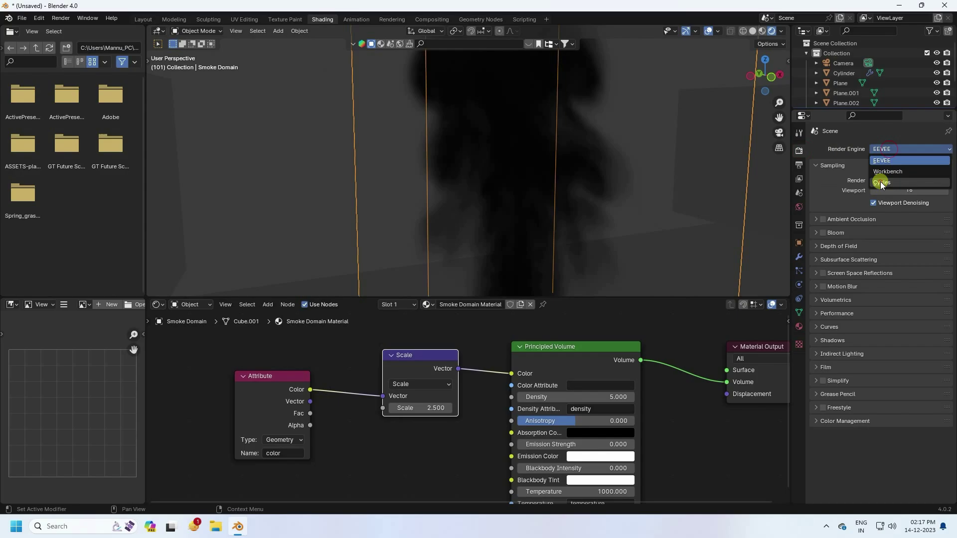
pyautogui.click(881, 183)
pyautogui.click(853, 176)
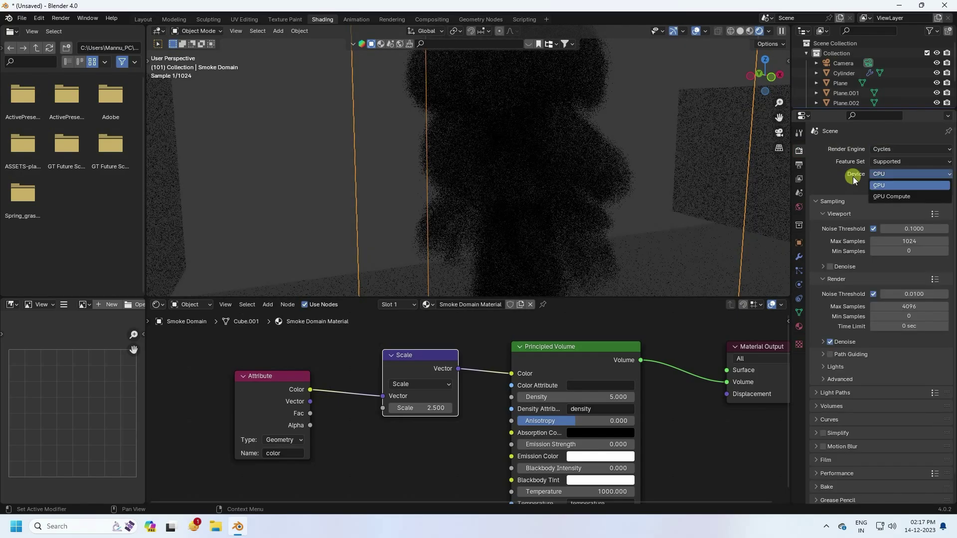
pyautogui.click(886, 197)
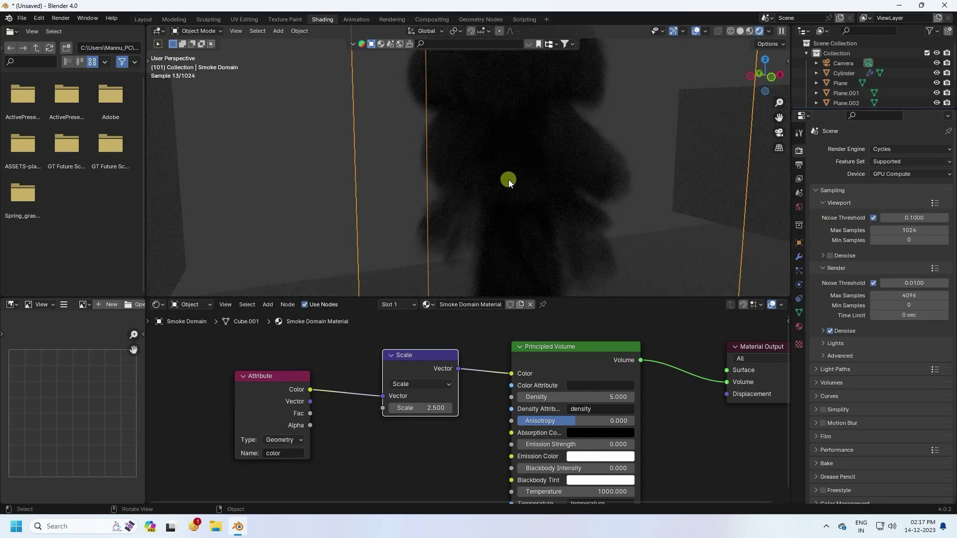
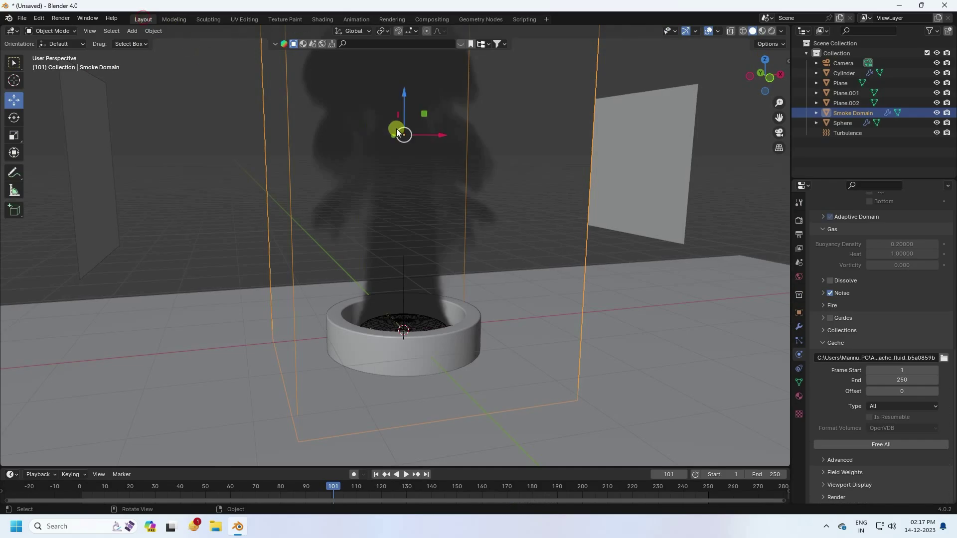
# Step: In the Layout workspace, add an area light at the pedestal's centre and place it slightly above the origin inside the ring
pyautogui.scroll(-2, 299, 214)
pyautogui.click(132, 32)
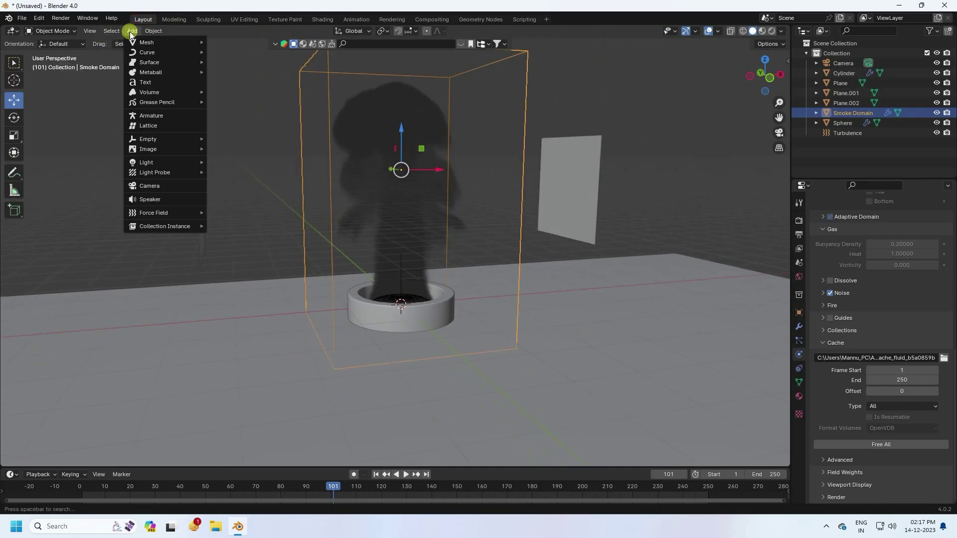
pyautogui.moveTo(151, 163)
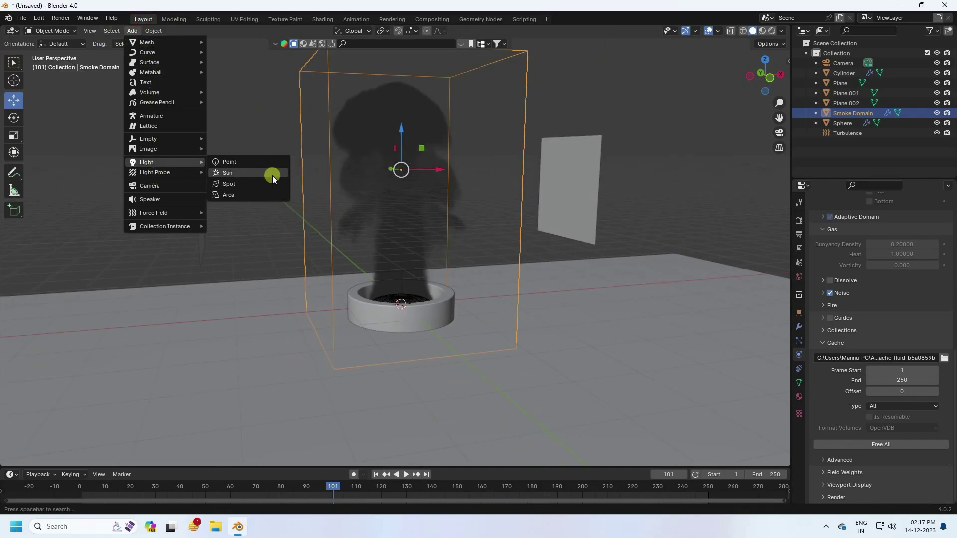
pyautogui.click(239, 194)
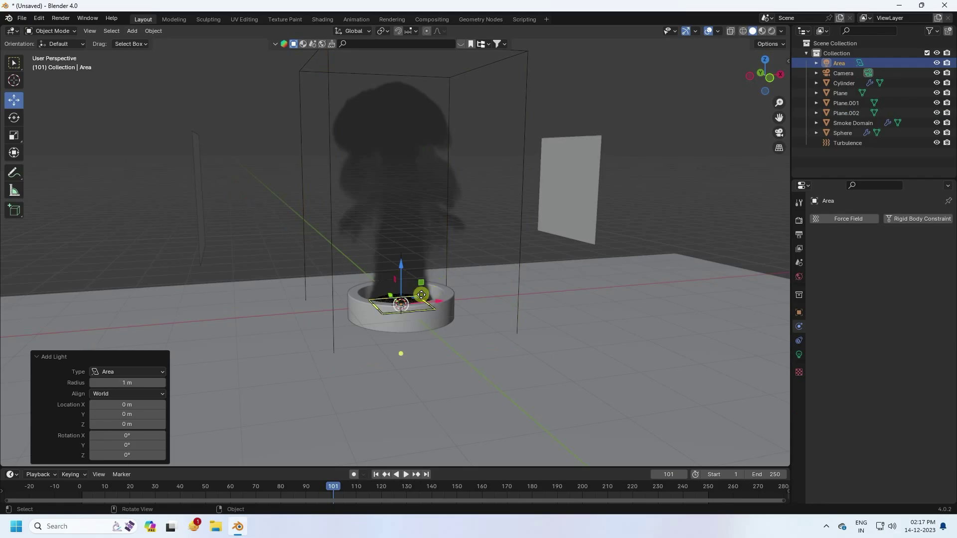
pyautogui.click(14, 117)
pyautogui.scroll(2, 287, 220)
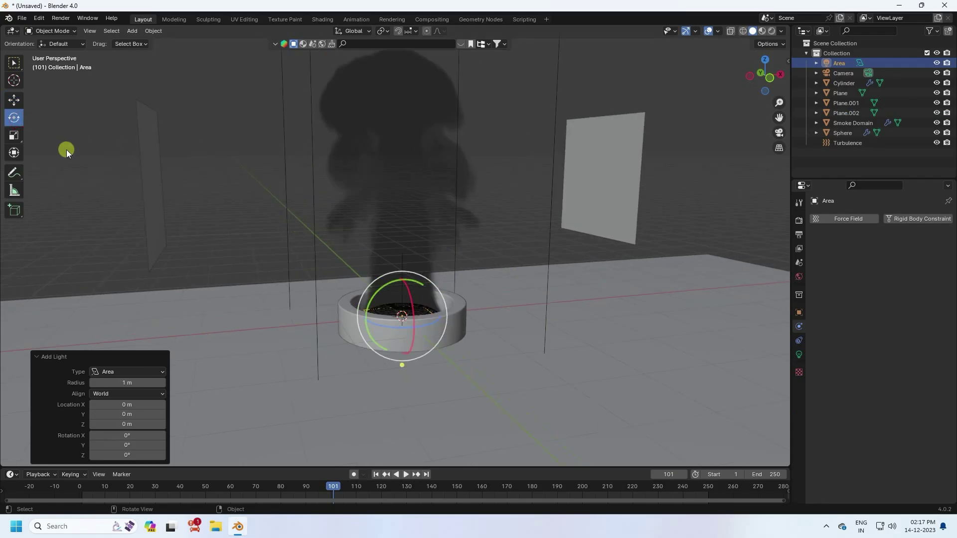
pyautogui.click(14, 101)
pyautogui.moveTo(404, 273); pyautogui.dragTo(403, 190)
pyautogui.moveTo(423, 279); pyautogui.dragTo(391, 278, button='middle')
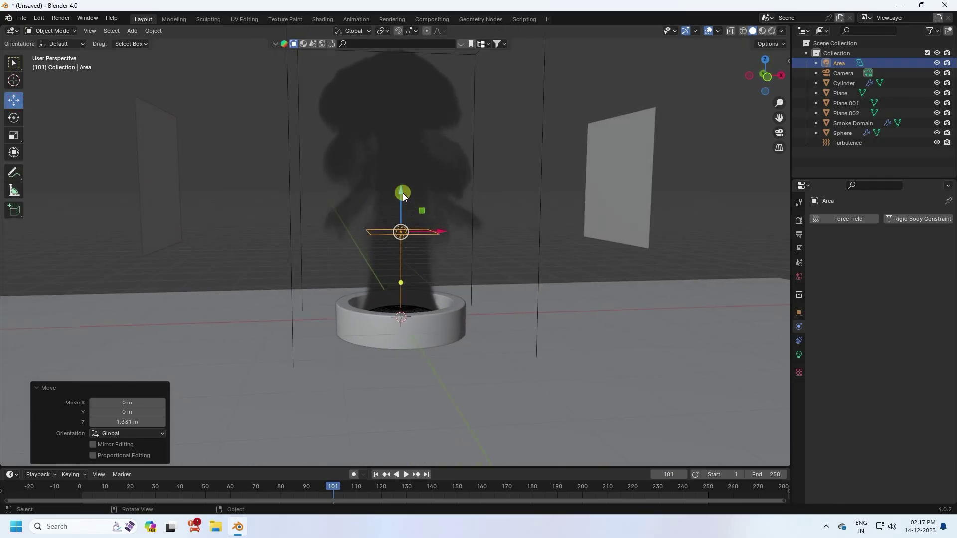
pyautogui.moveTo(401, 191); pyautogui.dragTo(372, 366)
# Step: Rotate the area light 180° about the Y axis so it points up into the smoke
pyautogui.click(14, 118)
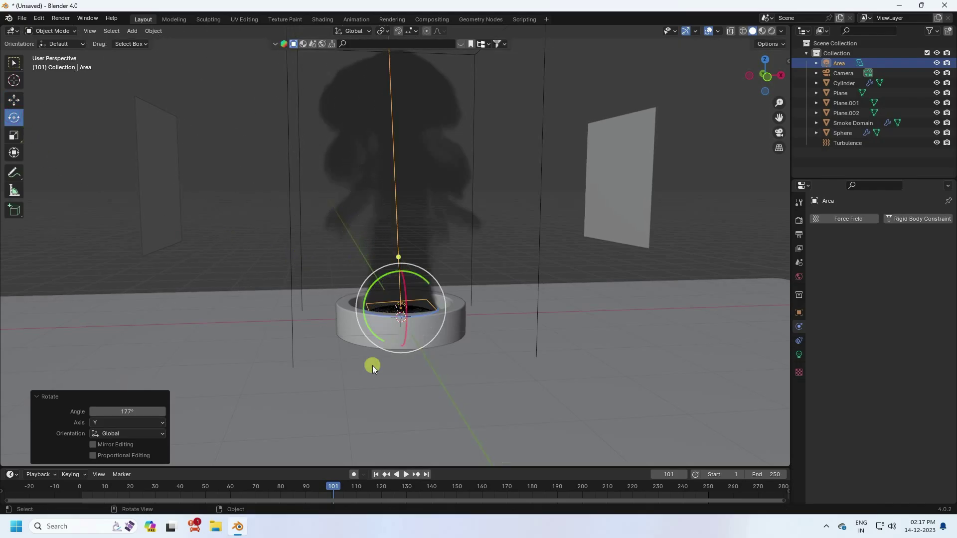
pyautogui.click(137, 410)
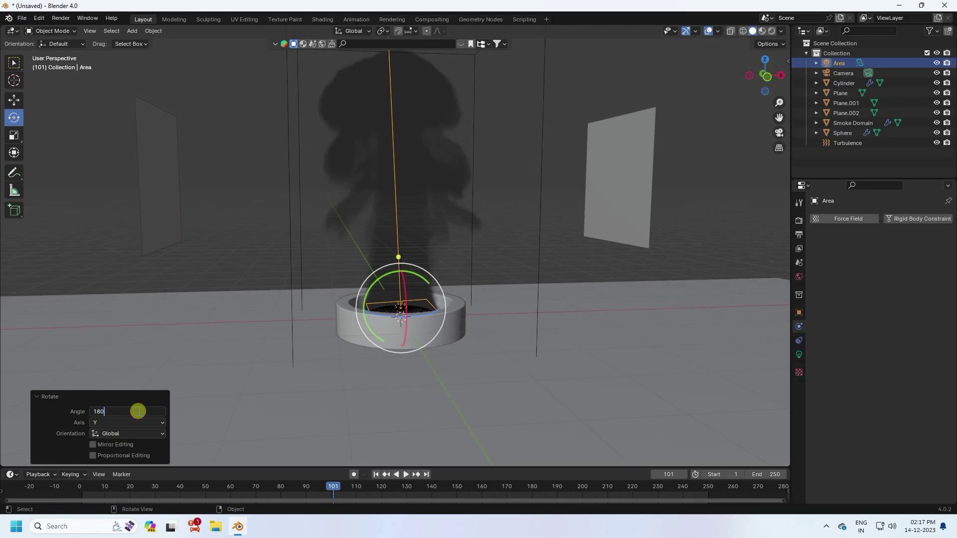
pyautogui.write('180')
pyautogui.click(13, 105)
# Step: Give the upward-facing area light a saturated orange color and set its power to 200 W
pyautogui.click(798, 354)
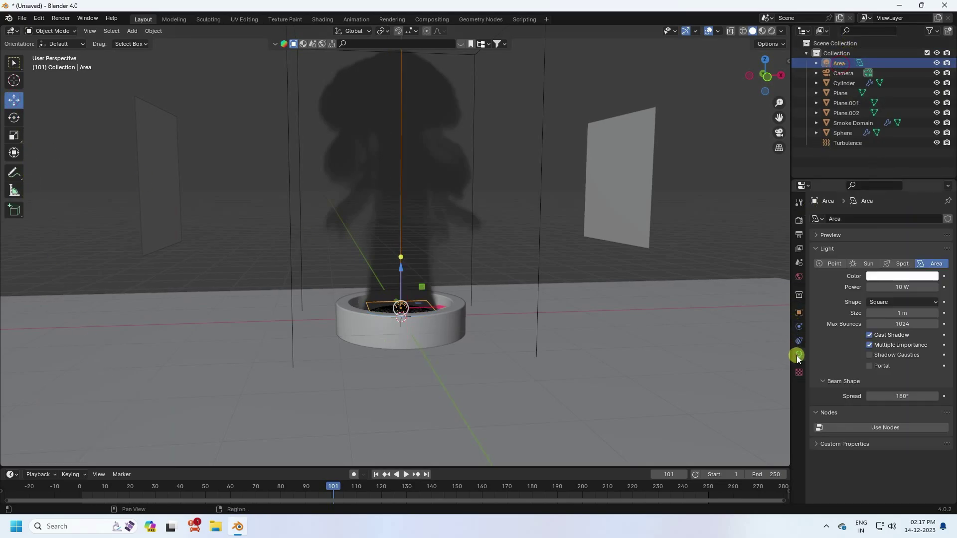
pyautogui.click(878, 276)
pyautogui.moveTo(866, 243); pyautogui.dragTo(865, 242)
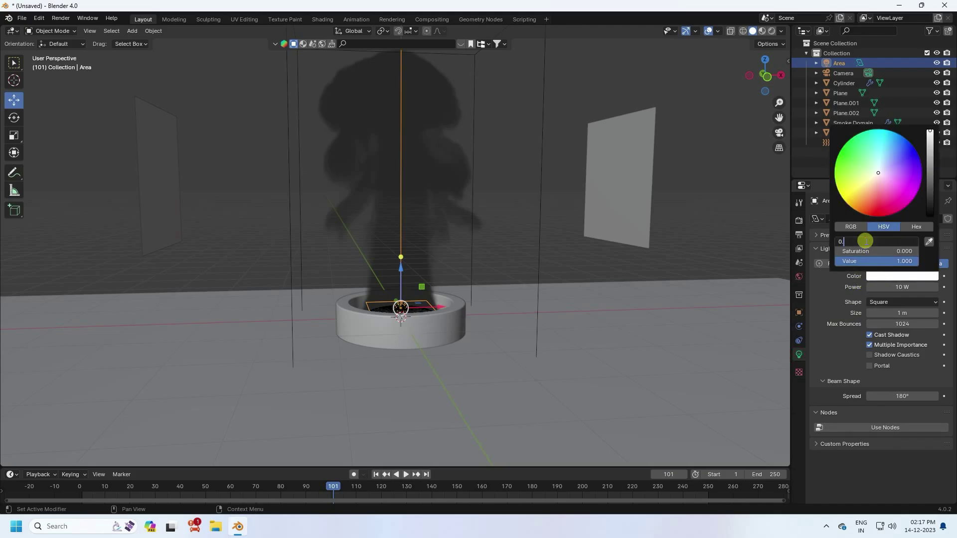
pyautogui.moveTo(865, 252); pyautogui.dragTo(912, 252)
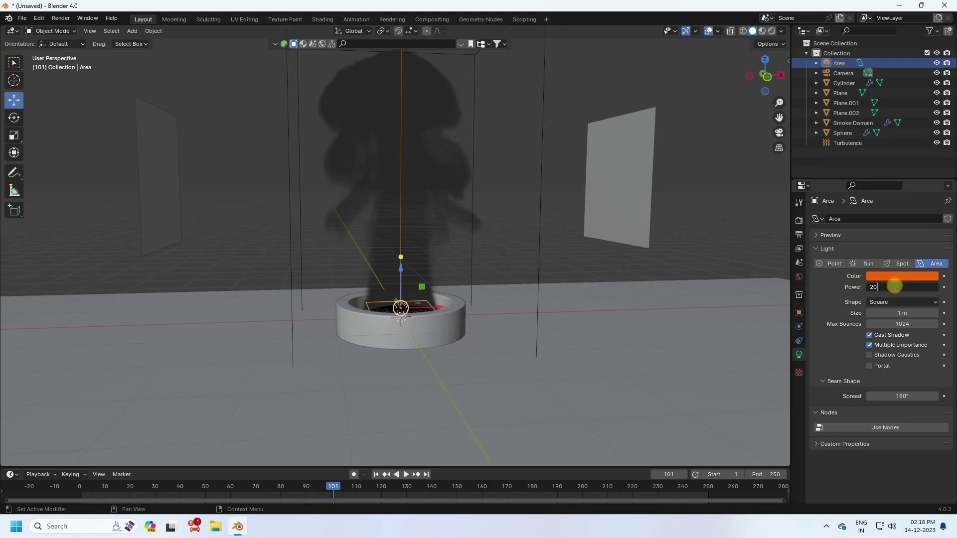
pyautogui.press('Return')
pyautogui.click(406, 312)
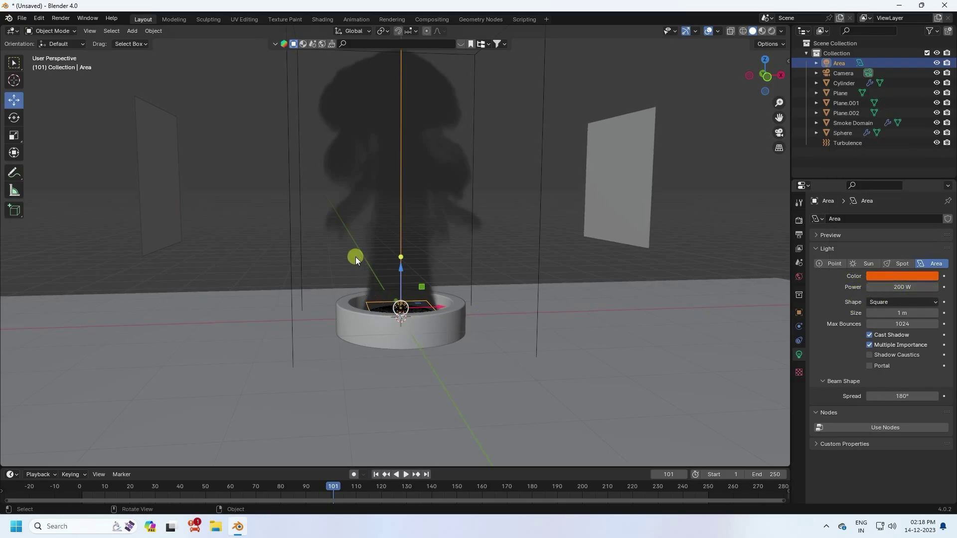
# Step: Add a second area light, raise it about 1.67 m and move it about 2.53 m along negative X
pyautogui.click(133, 31)
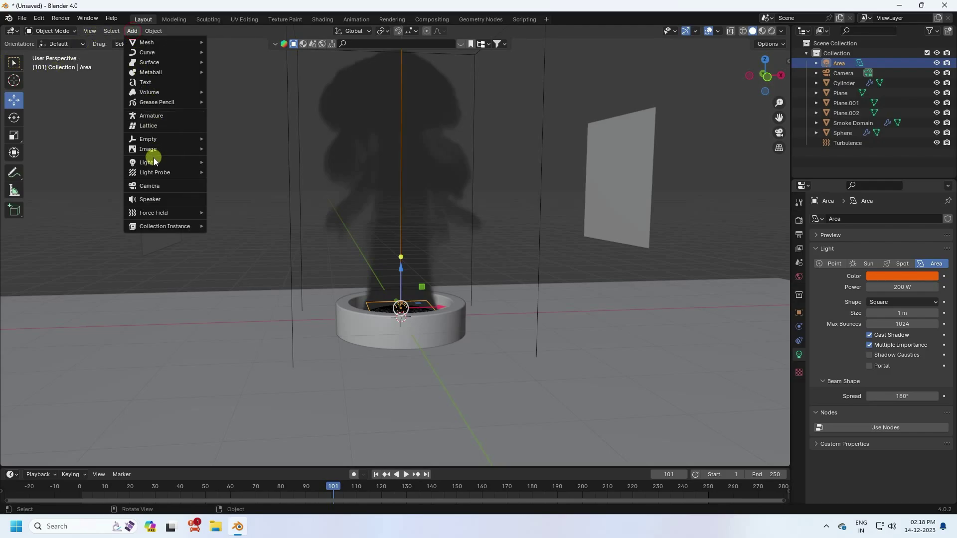
pyautogui.moveTo(153, 162)
pyautogui.click(242, 194)
pyautogui.moveTo(403, 278); pyautogui.dragTo(461, 212)
pyautogui.moveTo(457, 220); pyautogui.dragTo(442, 218, button='middle')
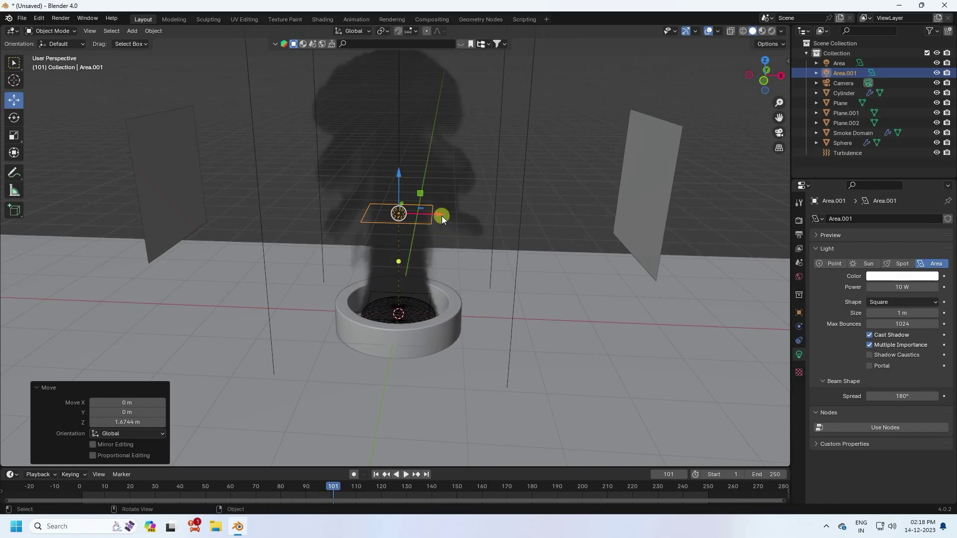
pyautogui.moveTo(441, 216); pyautogui.dragTo(264, 211)
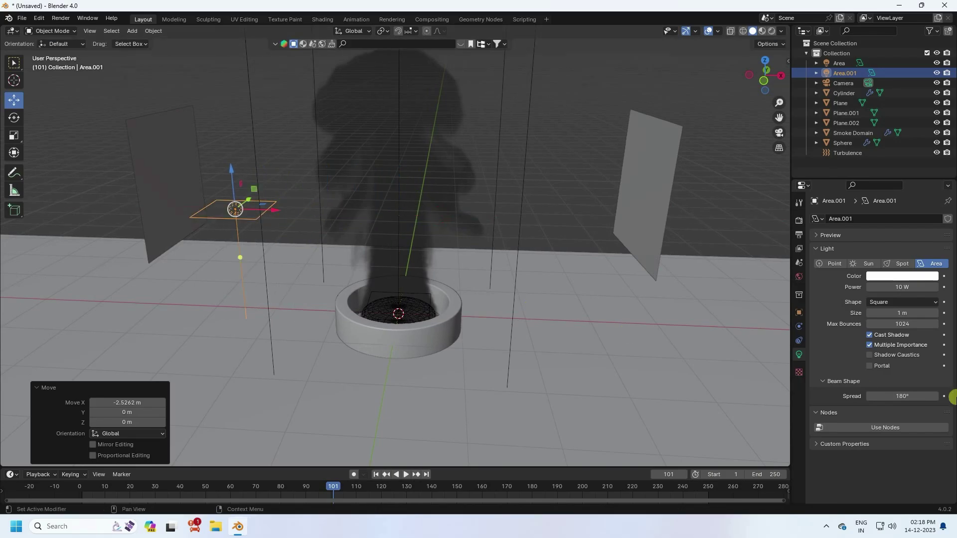
# Step: Set the second area light's size to 3 m
pyautogui.click(901, 313)
pyautogui.write('3')
pyautogui.press('Return')
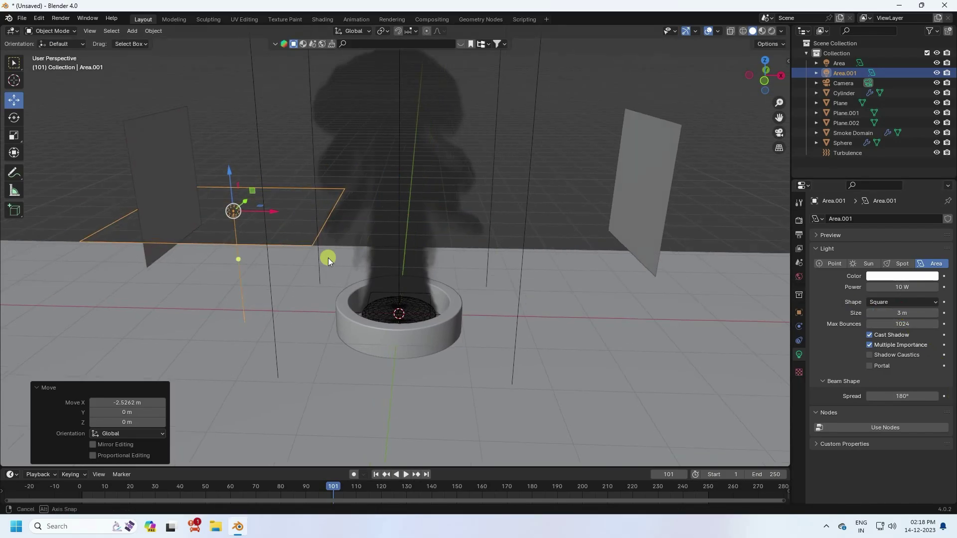
# Step: Rotate the second area light -90° about the Y axis so it faces the smoke
pyautogui.moveTo(329, 256); pyautogui.dragTo(335, 245, button='middle')
pyautogui.click(14, 117)
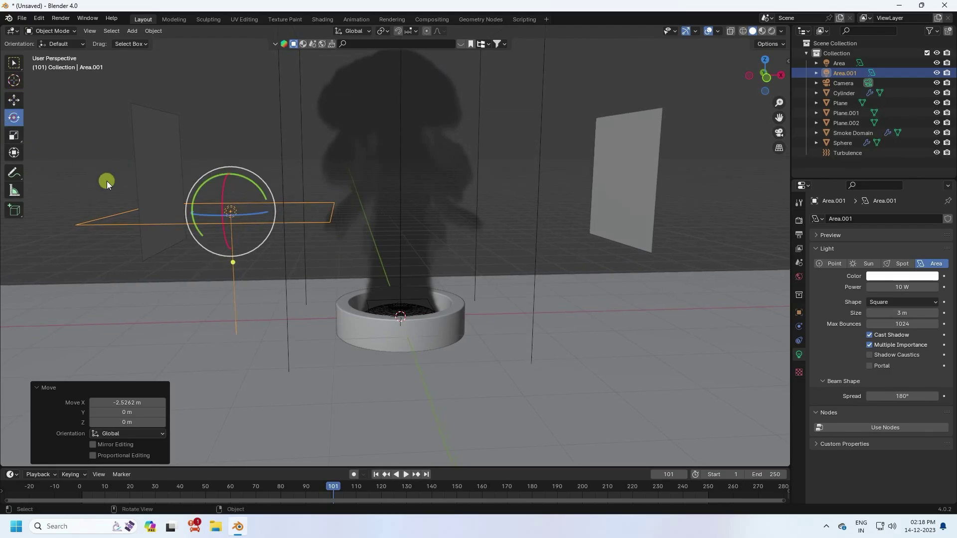
pyautogui.moveTo(247, 181); pyautogui.dragTo(190, 191)
pyautogui.doubleClick(125, 410)
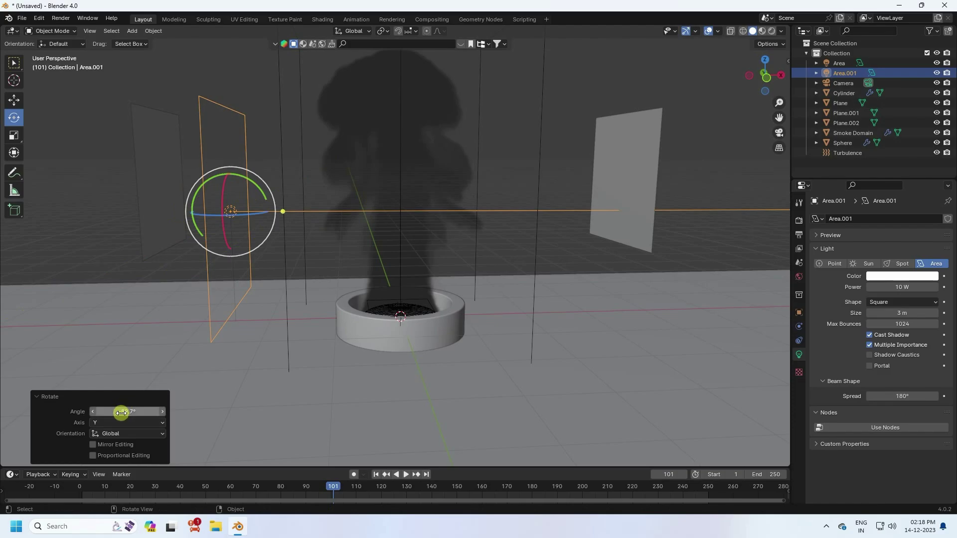
pyautogui.write('-90')
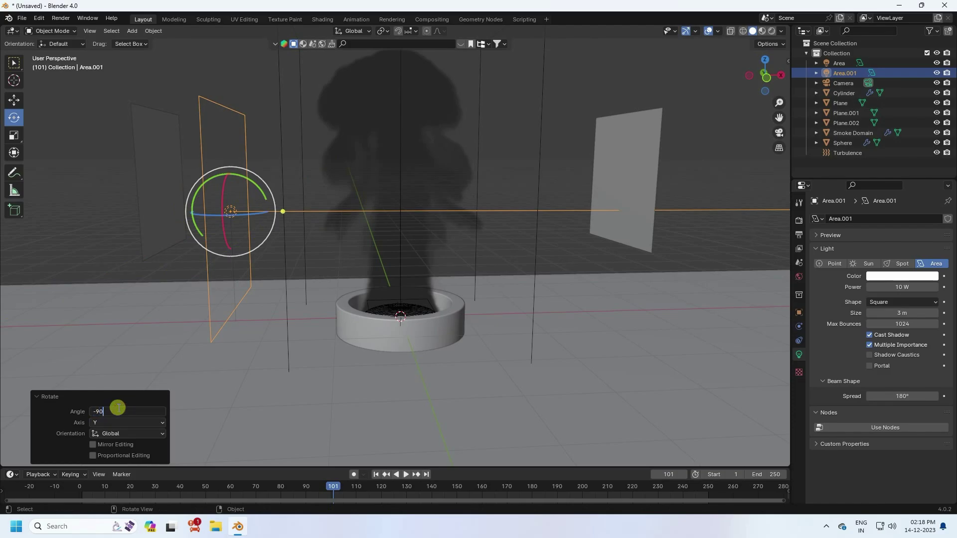
pyautogui.press('Return')
pyautogui.click(14, 100)
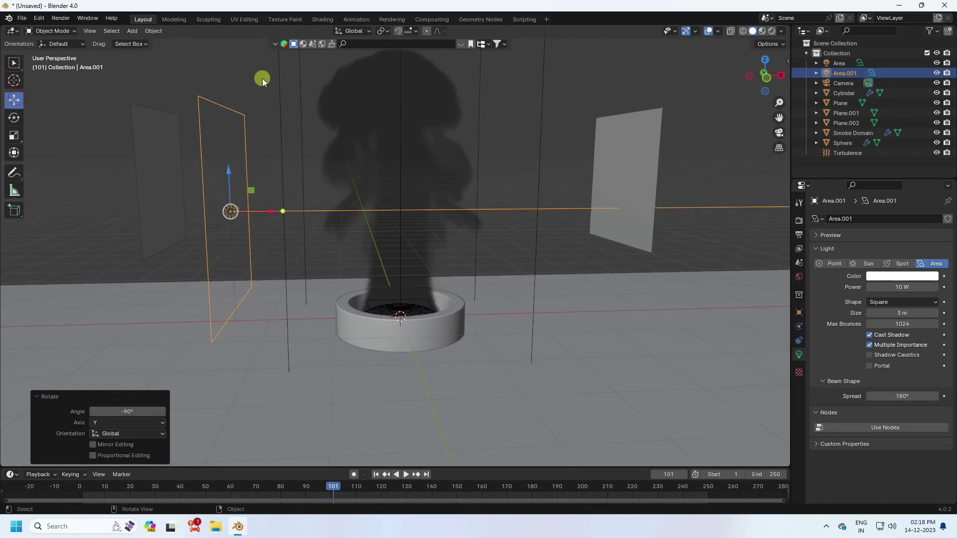
# Step: Set the second area light's power to 300 W and give it a saturated light blue color
pyautogui.click(248, 150)
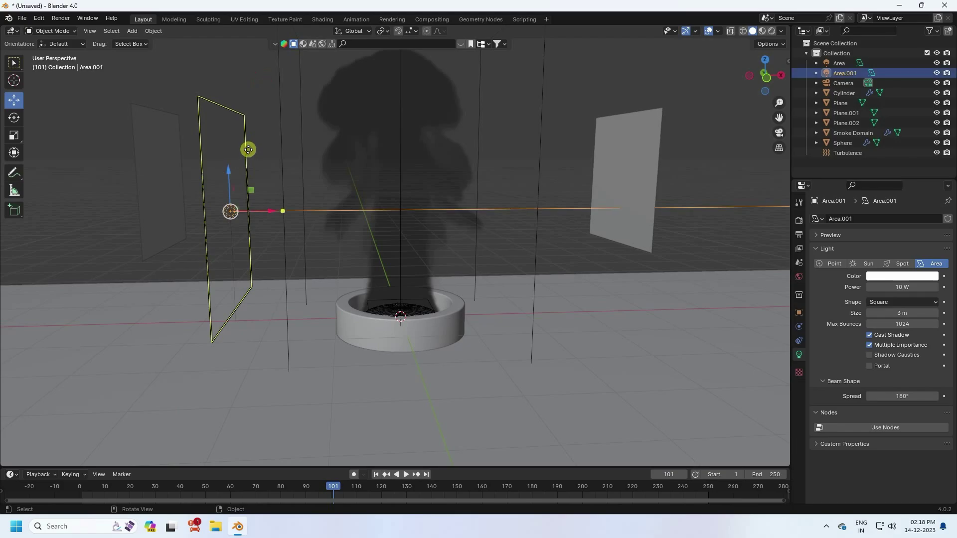
pyautogui.doubleClick(903, 287)
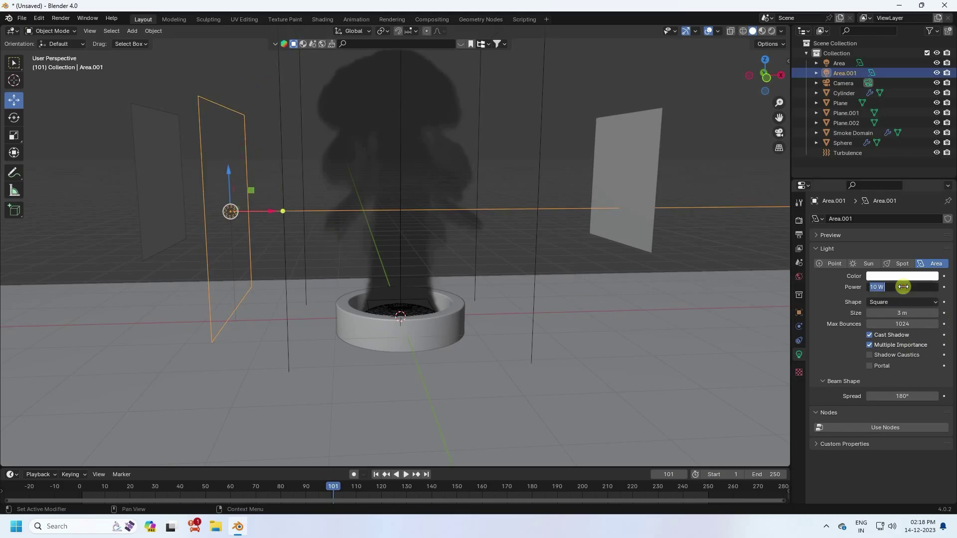
pyautogui.write('300')
pyautogui.press('Return')
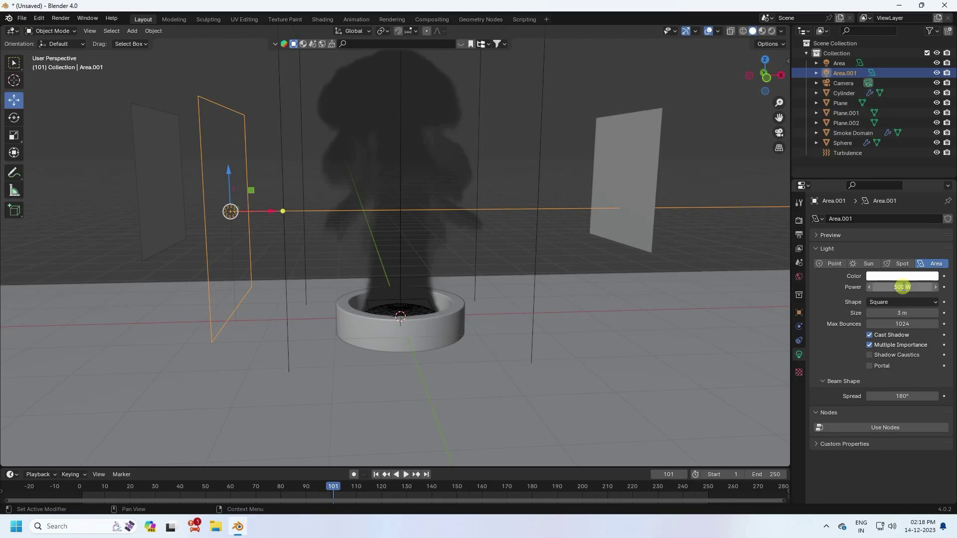
pyautogui.click(896, 276)
pyautogui.click(881, 240)
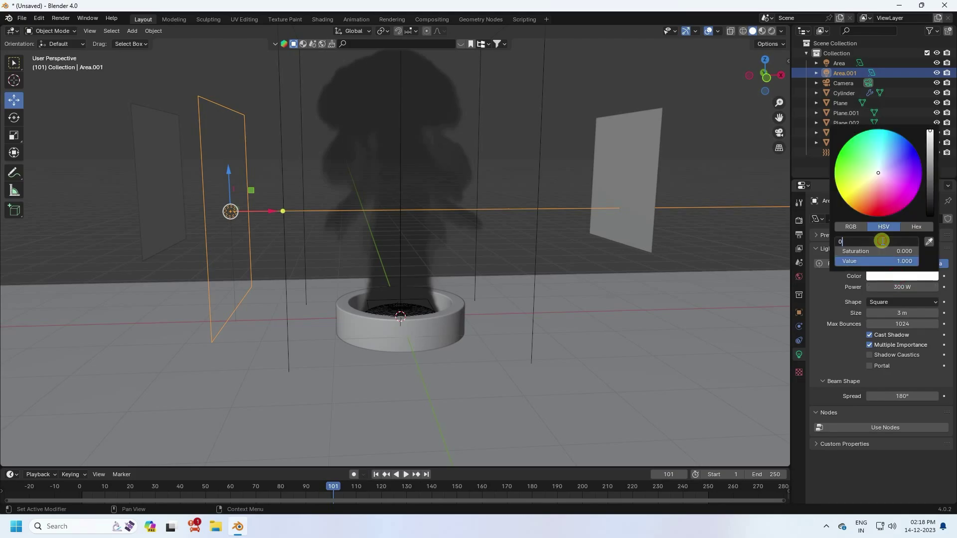
pyautogui.write('0.6')
pyautogui.press('Return')
pyautogui.press('Return')
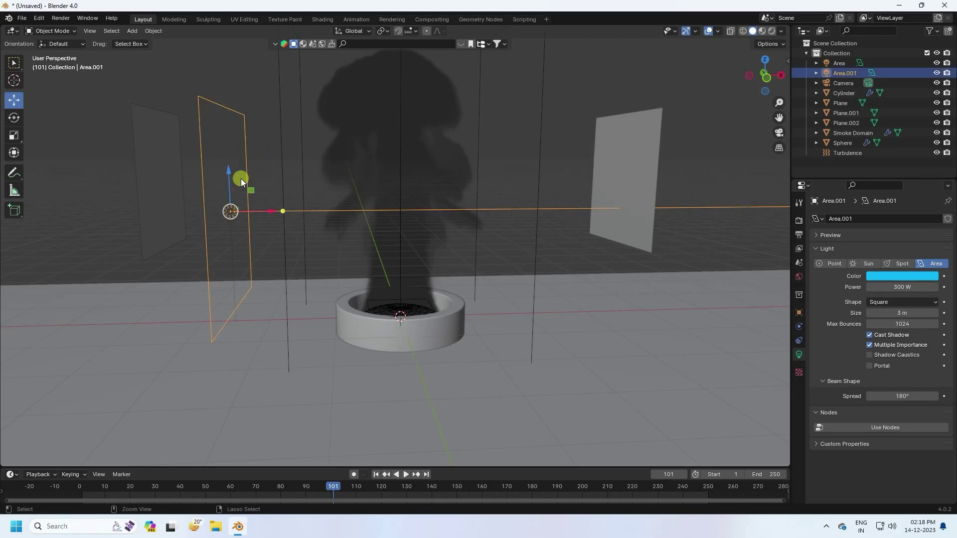
# Step: Duplicate the blue area light and move the copy about 4.96 m along X to the opposite side of the smoke
pyautogui.hotkey('ctrl', 'c')
pyautogui.hotkey('ctrl', 'v')
pyautogui.moveTo(267, 218); pyautogui.dragTo(581, 237)
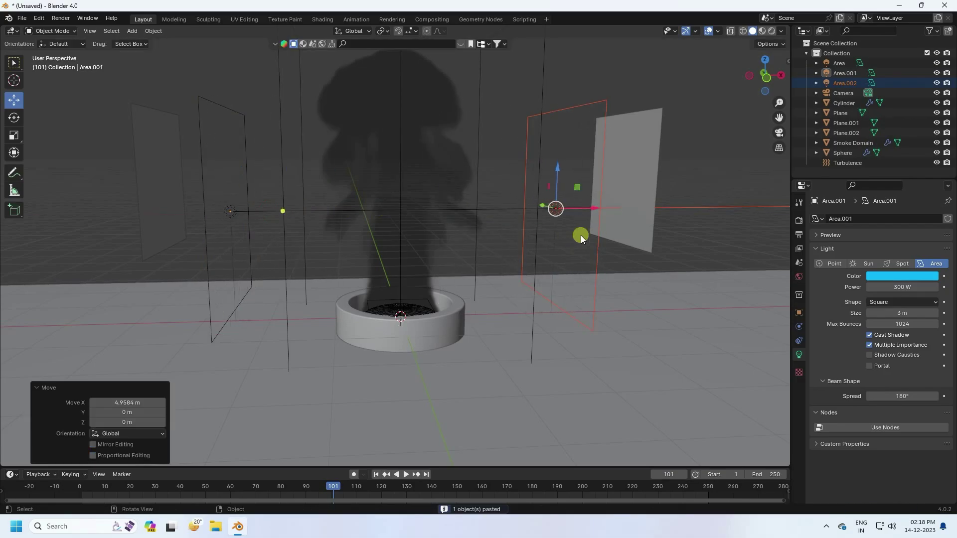
# Step: Rotate the duplicated area light 180° about the Y axis so it faces the smoke
pyautogui.click(14, 117)
pyautogui.moveTo(537, 178); pyautogui.dragTo(580, 253)
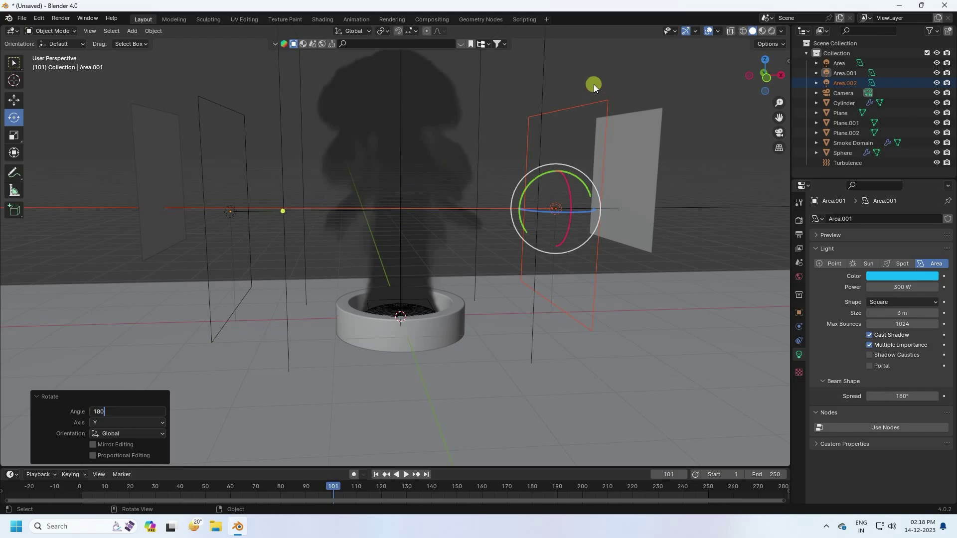
pyautogui.press('Return')
# Step: Give the duplicated area light a pure red color with hue 0 and set its power to 200 W
pyautogui.click(584, 105)
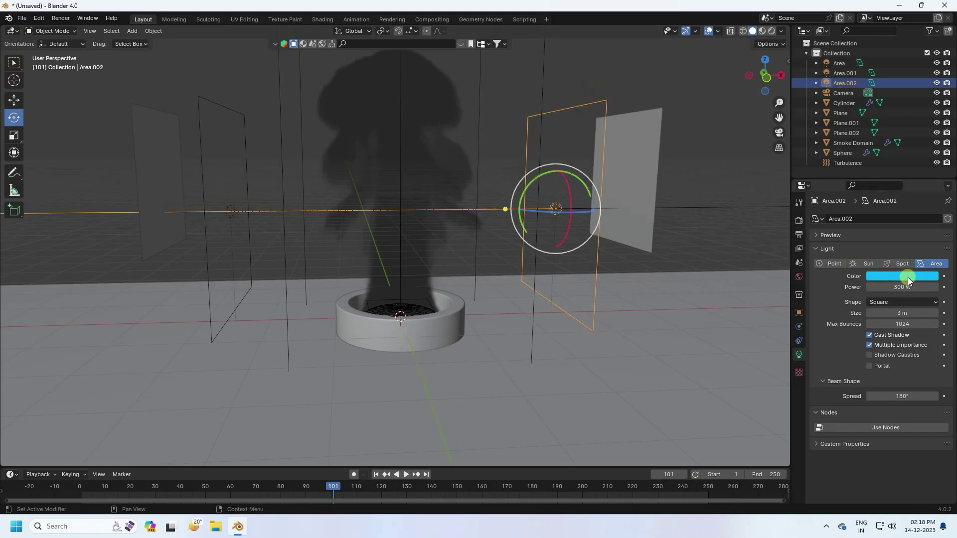
pyautogui.click(908, 277)
pyautogui.click(872, 241)
pyautogui.write('0')
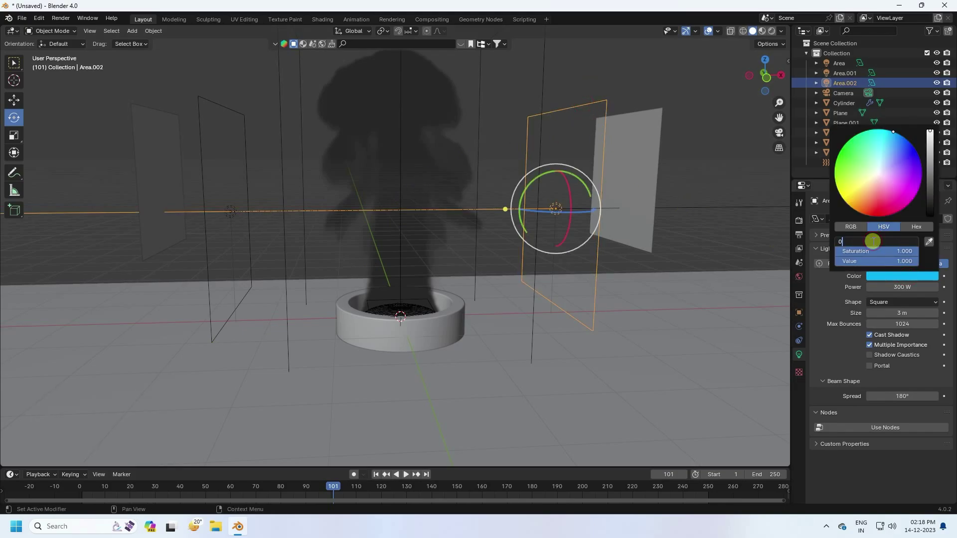
pyautogui.press('Return')
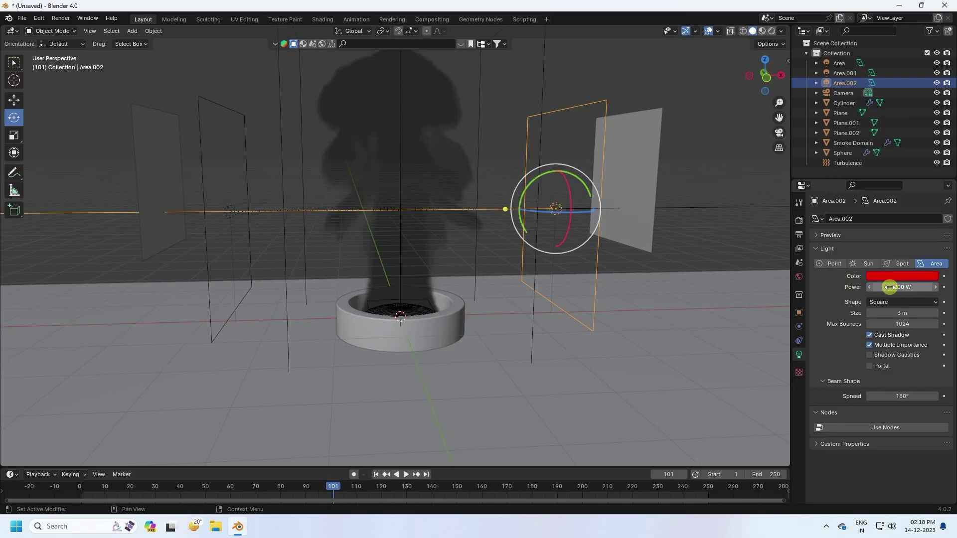
pyautogui.press('Return')
pyautogui.click(682, 241)
# Step: Set the world background color to black
pyautogui.scroll(-3, 398, 228)
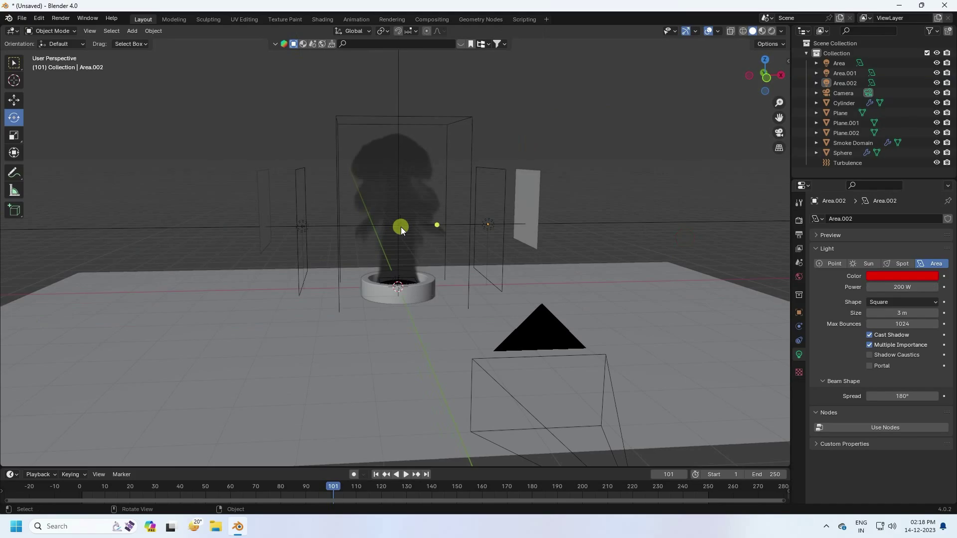
pyautogui.scroll(4, 400, 226)
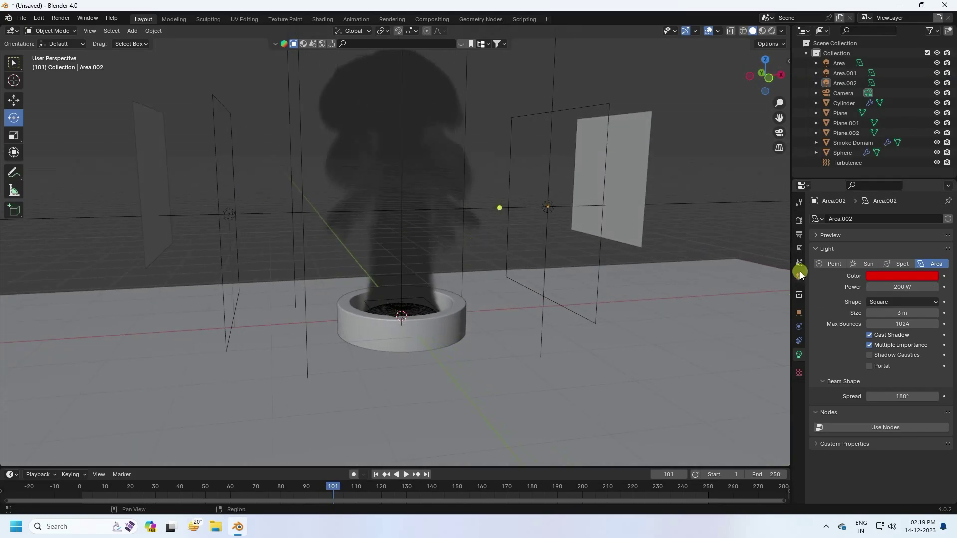
pyautogui.click(798, 277)
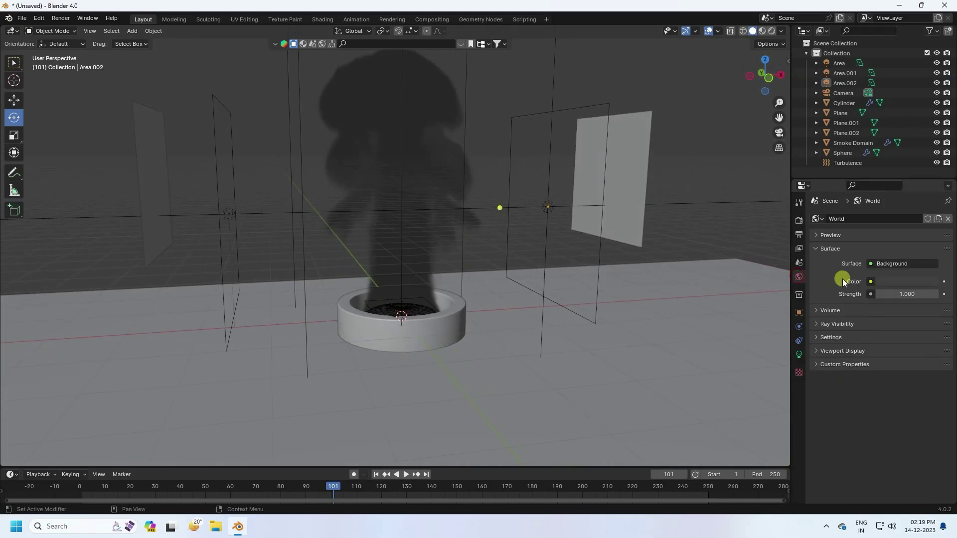
pyautogui.click(895, 281)
pyautogui.moveTo(931, 199); pyautogui.dragTo(931, 217)
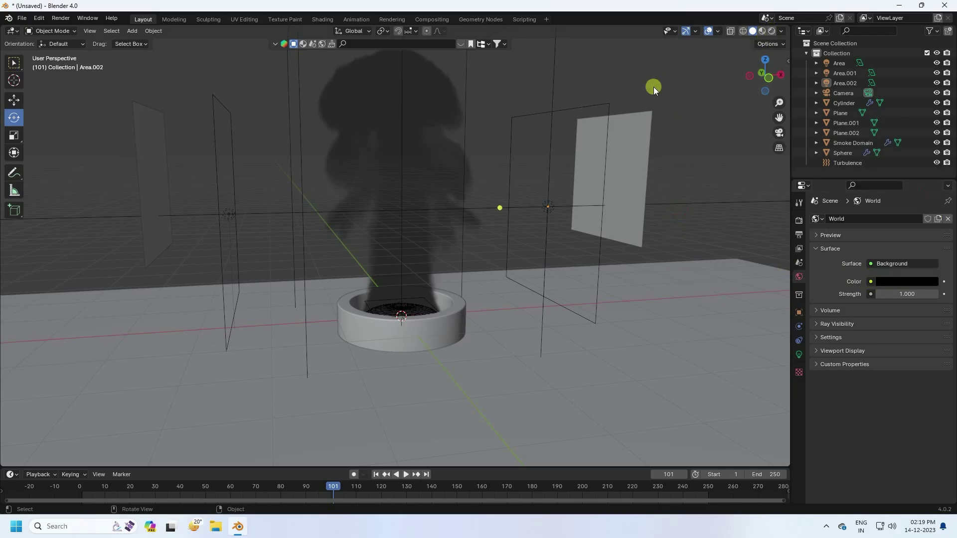
# Step: Preview the scene with rendered shading and examine how the colored lights fall on the smoke and pedestal
pyautogui.click(772, 30)
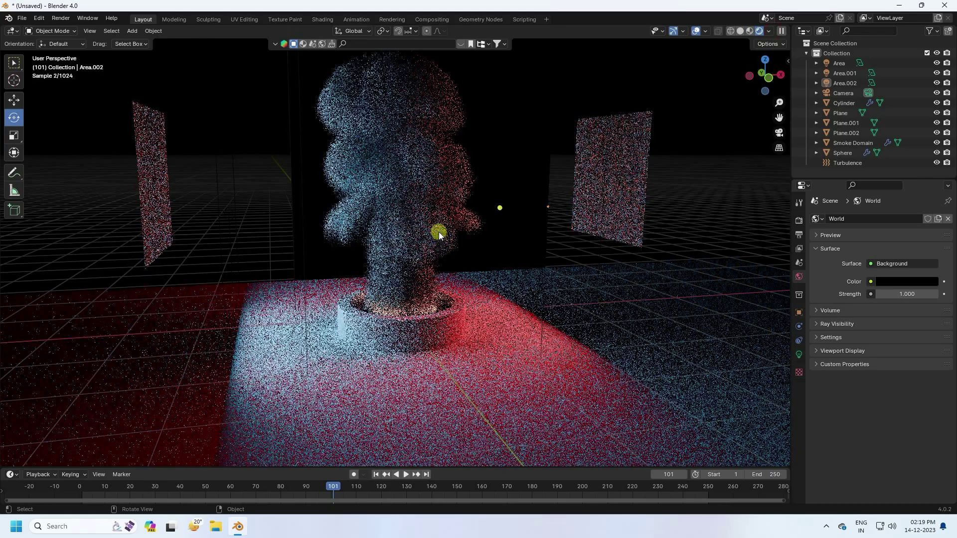
pyautogui.scroll(2, 391, 127)
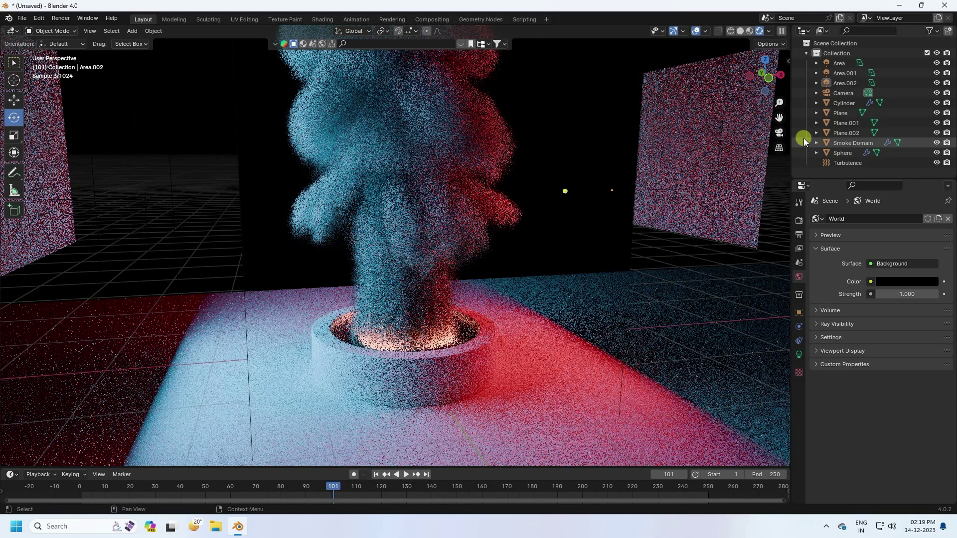
pyautogui.moveTo(779, 117); pyautogui.dragTo(470, 224)
pyautogui.scroll(-3, 367, 150)
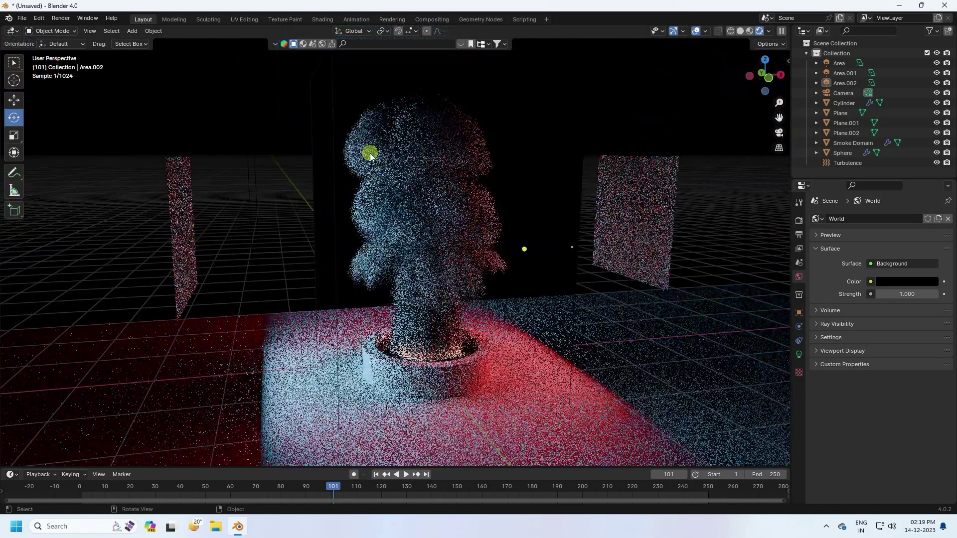
pyautogui.scroll(2, 386, 189)
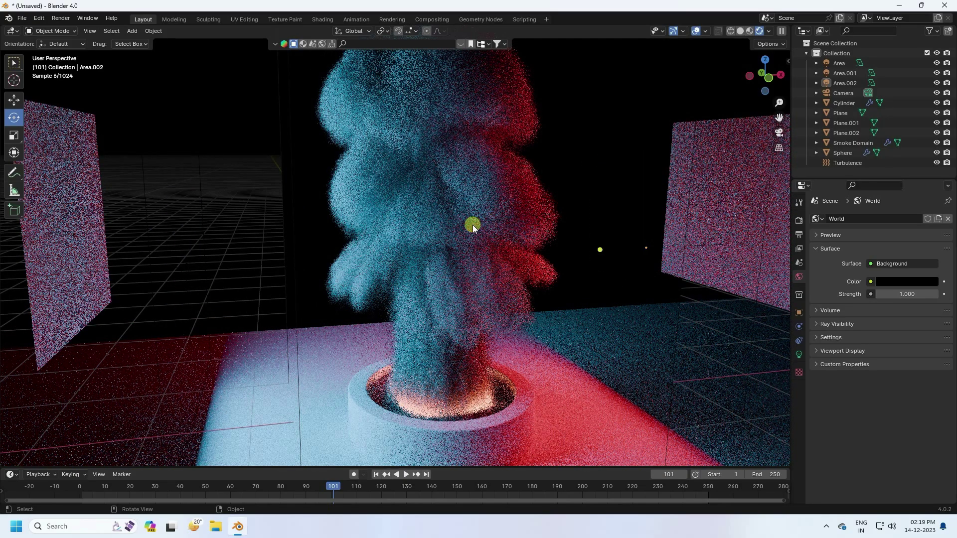
pyautogui.scroll(-2, 471, 226)
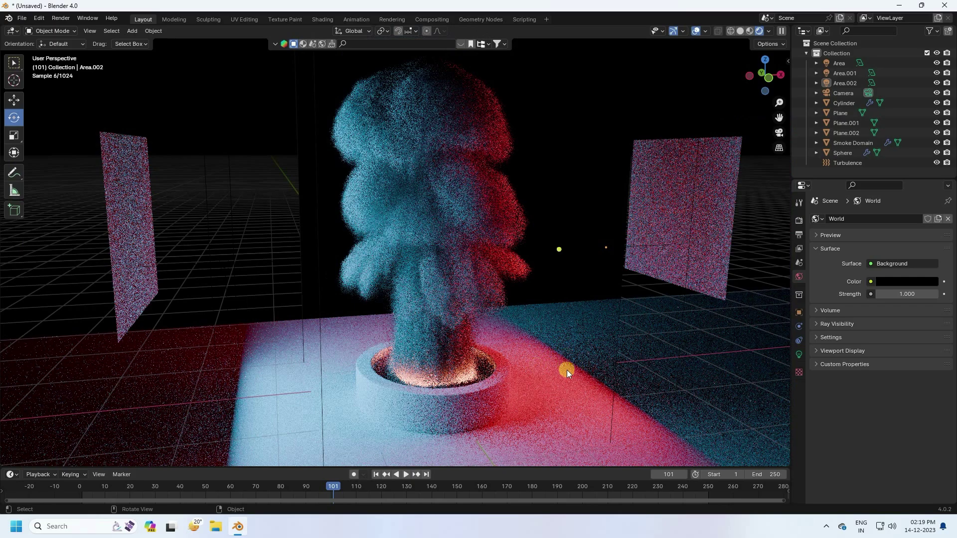
# Step: Switch to the Shading workspace with solid viewport display and create a new material for the floor plane
pyautogui.click(740, 32)
pyautogui.click(316, 18)
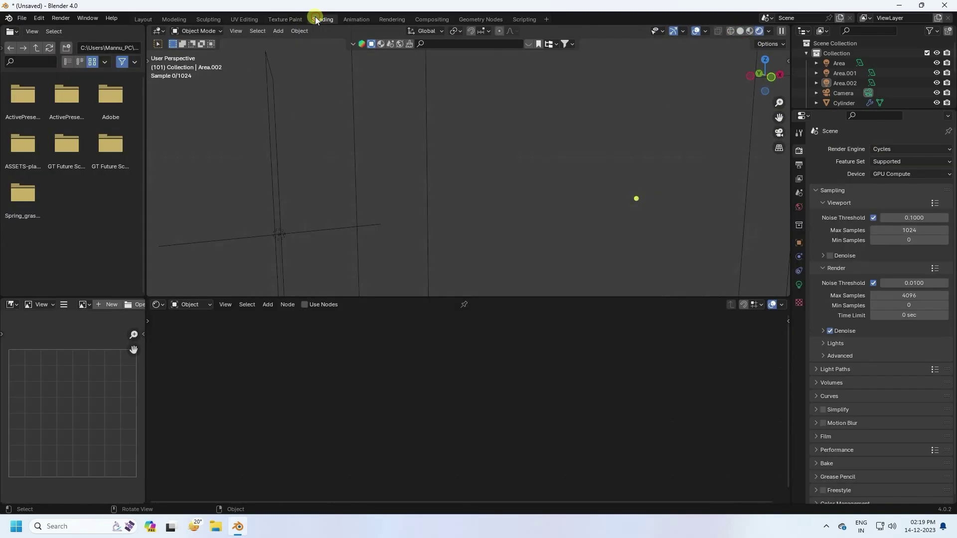
pyautogui.click(741, 31)
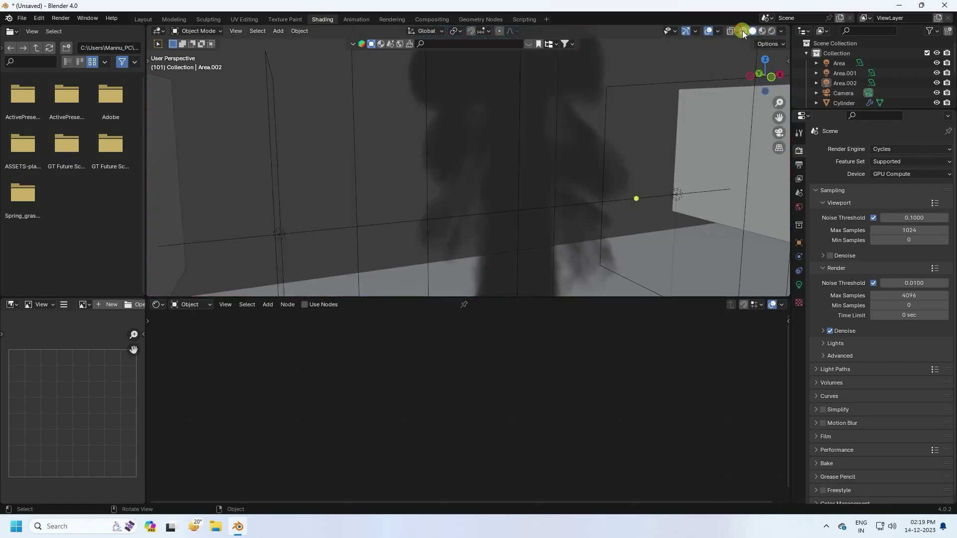
pyautogui.scroll(-5, 349, 224)
pyautogui.click(378, 262)
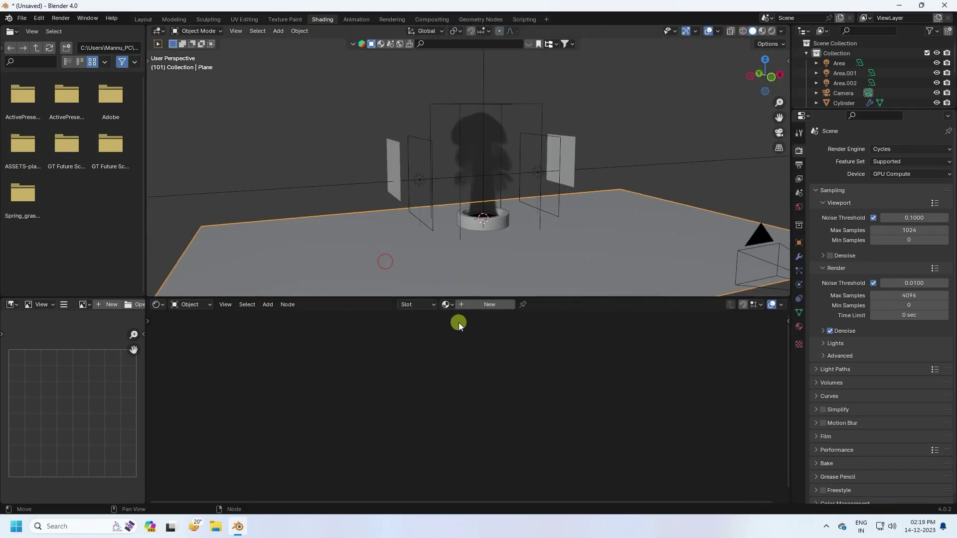
pyautogui.click(471, 306)
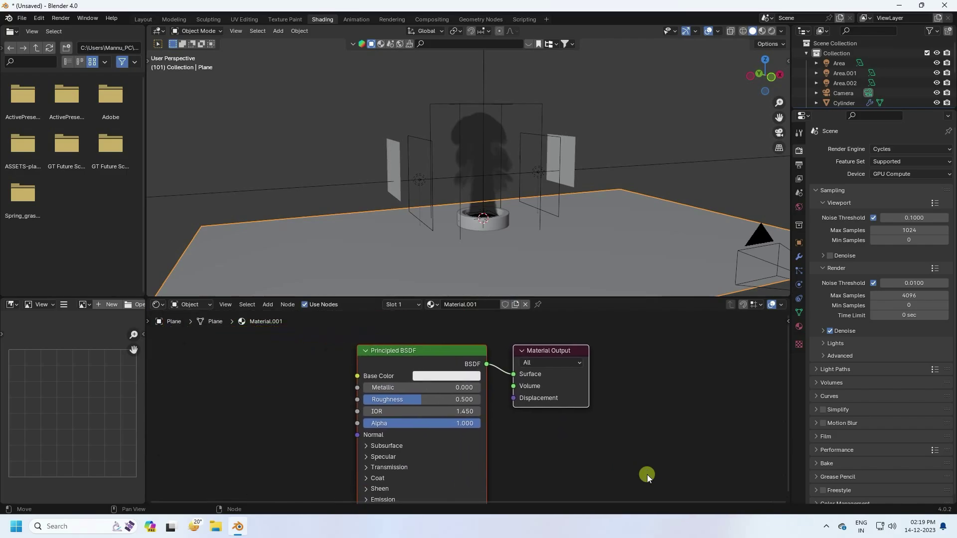
# Step: Add an image texture setup with mapping to the floor's Principled BSDF and load Dirty texture.jpg from the Blender Smoke folder
pyautogui.moveTo(320, 399); pyautogui.dragTo(416, 388, button='middle')
pyautogui.click(488, 341)
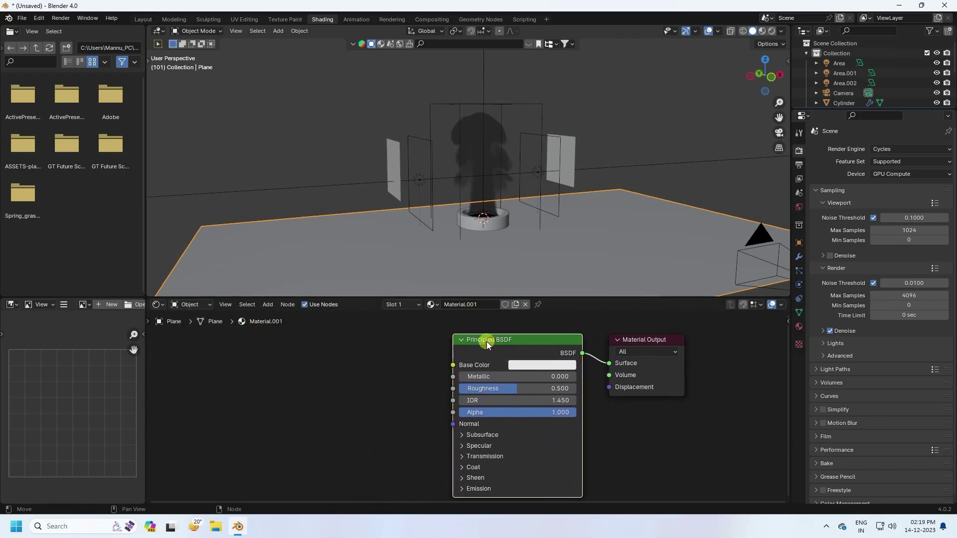
pyautogui.hotkey('ctrl', 't')
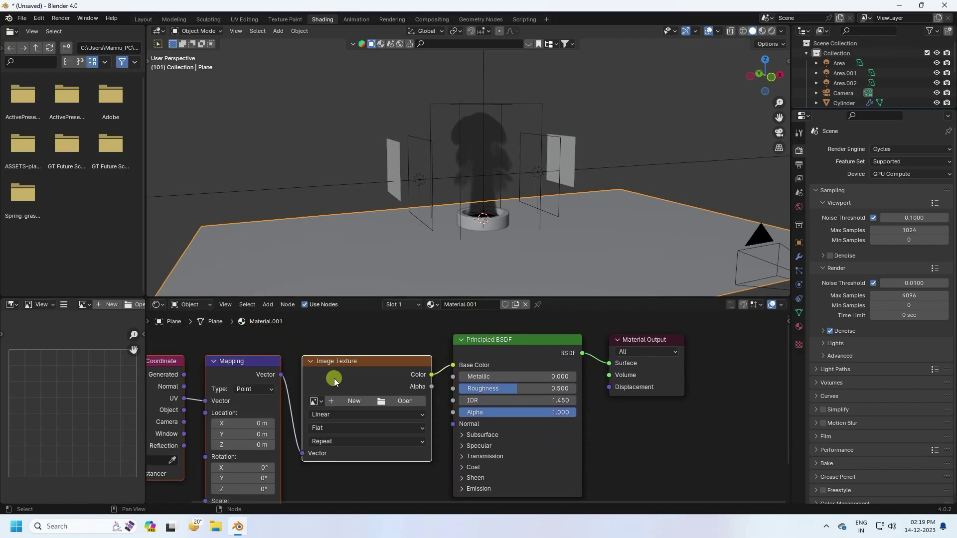
pyautogui.click(404, 400)
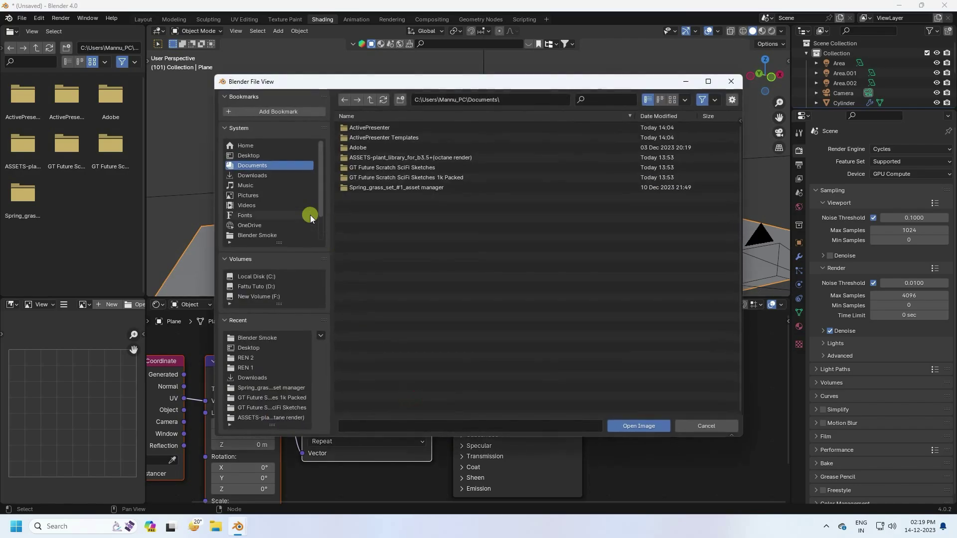
pyautogui.click(253, 156)
pyautogui.click(369, 128)
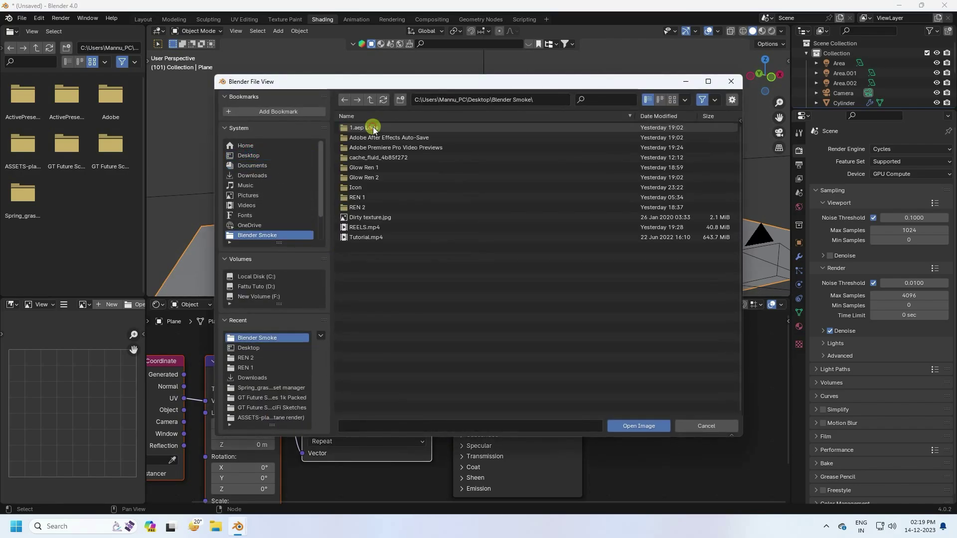
pyautogui.click(368, 218)
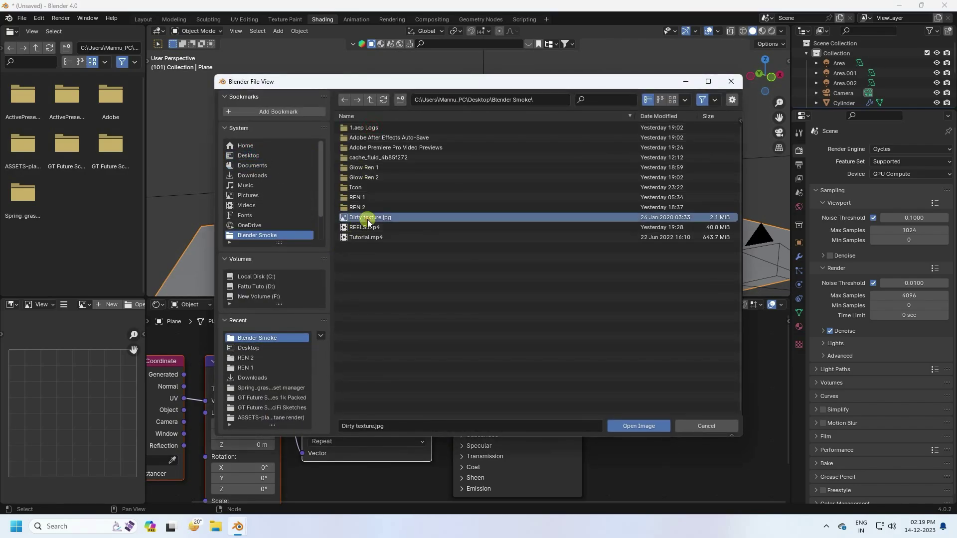
pyautogui.click(618, 426)
# Step: Show the viewport in material preview and inspect the dirty texture on the floor around the pedestal
pyautogui.moveTo(440, 405)
pyautogui.mouseDown(button='middle')
pyautogui.moveTo(456, 382)
pyautogui.moveTo(598, 381)
pyautogui.mouseUp(button='middle')
pyautogui.click(762, 31)
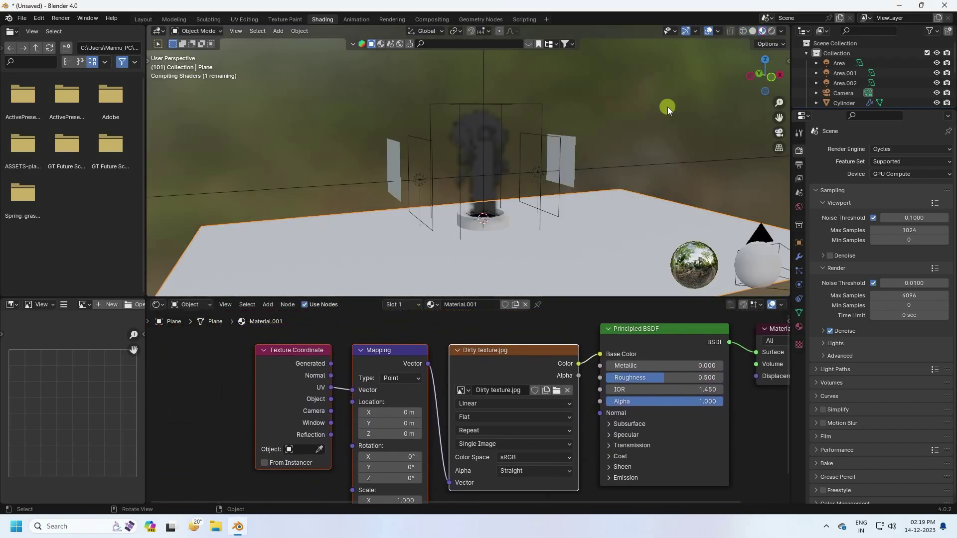
pyautogui.scroll(5, 594, 257)
pyautogui.moveTo(594, 256); pyautogui.dragTo(509, 197, button='middle')
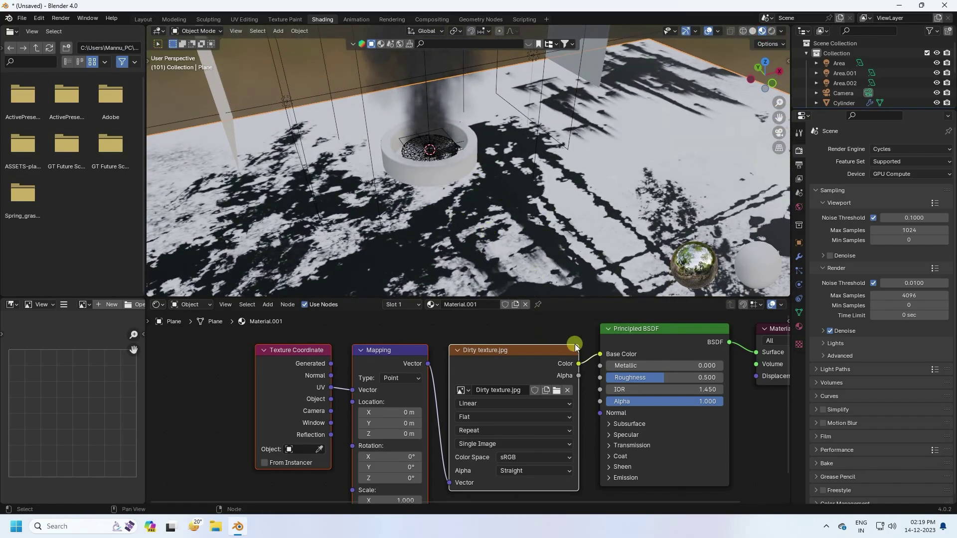
# Step: Space the texture nodes apart from the Principled BSDF and set the Mapping scale to 3 on X, Y and Z
pyautogui.scroll(-2, 576, 342)
pyautogui.moveTo(257, 346); pyautogui.dragTo(375, 351)
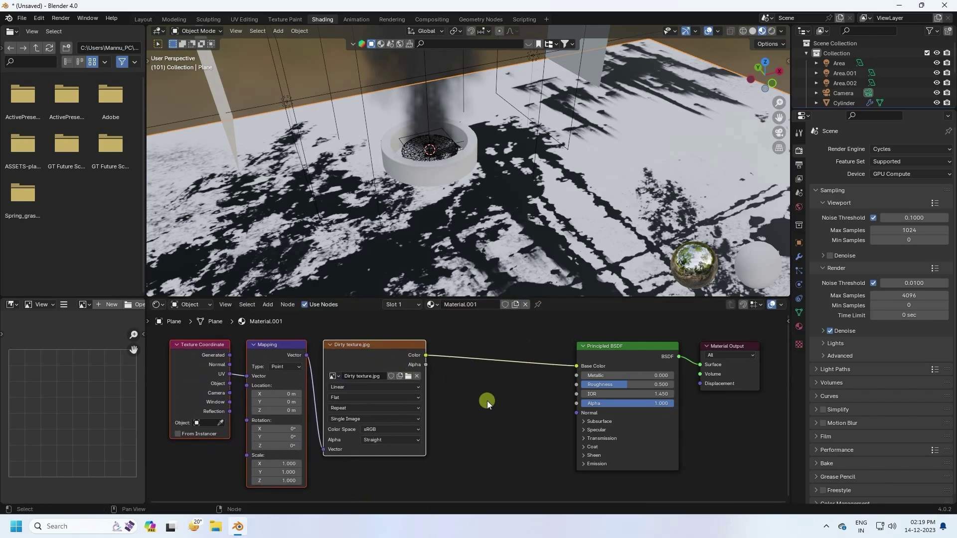
pyautogui.scroll(2, 294, 448)
pyautogui.click(293, 438)
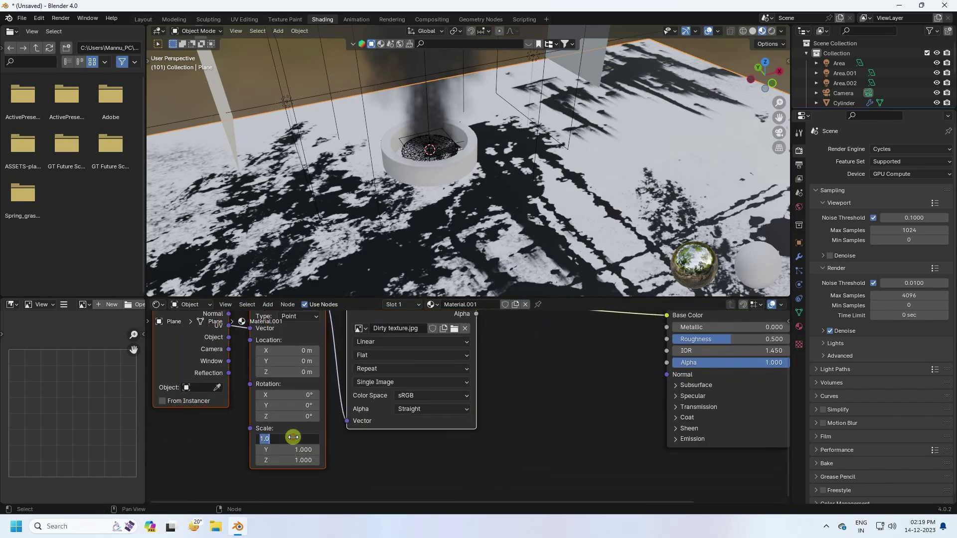
pyautogui.write('3')
pyautogui.press('Tab')
pyautogui.write('3')
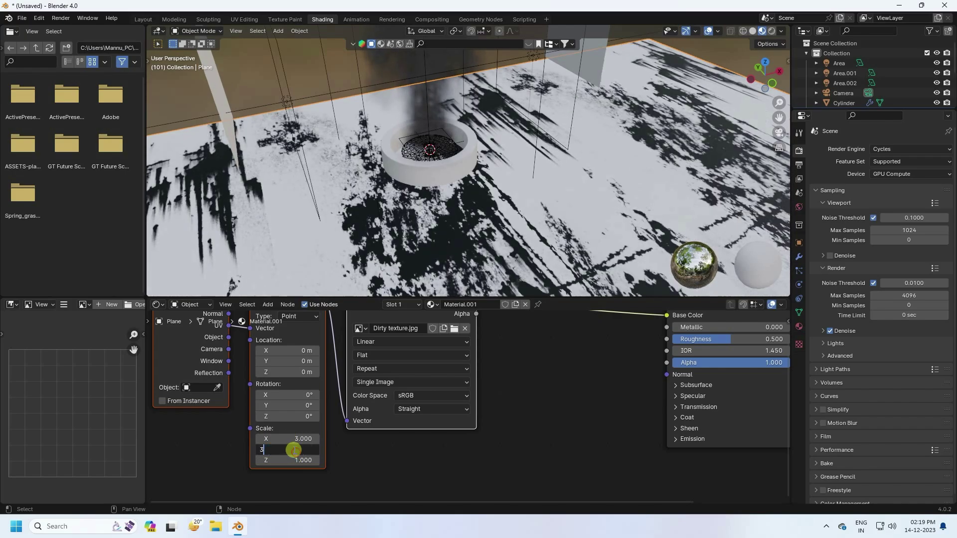
pyautogui.press('Return')
pyautogui.click(299, 460)
pyautogui.write('3')
pyautogui.press('Return')
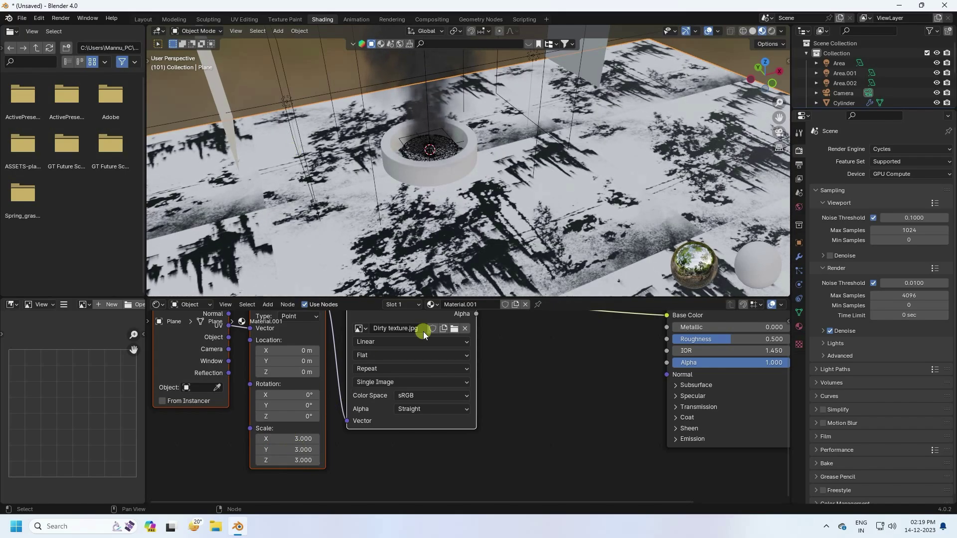
pyautogui.moveTo(401, 249); pyautogui.dragTo(448, 239, button='middle')
pyautogui.moveTo(482, 370); pyautogui.dragTo(453, 436, button='middle')
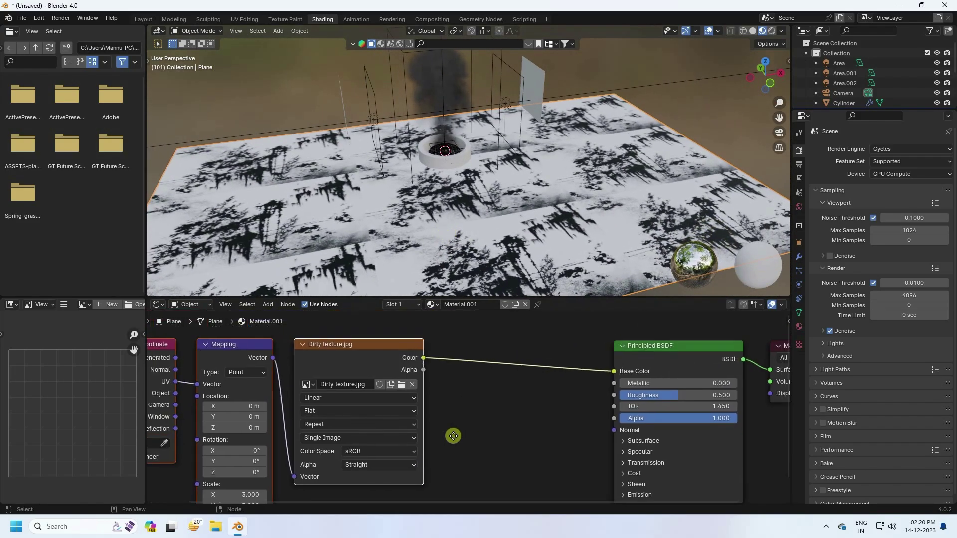
# Step: Reroute the Dirty texture.jpg color from Base Color to Roughness on the floor's Principled BSDF and set its Base Color to black
pyautogui.click(706, 372)
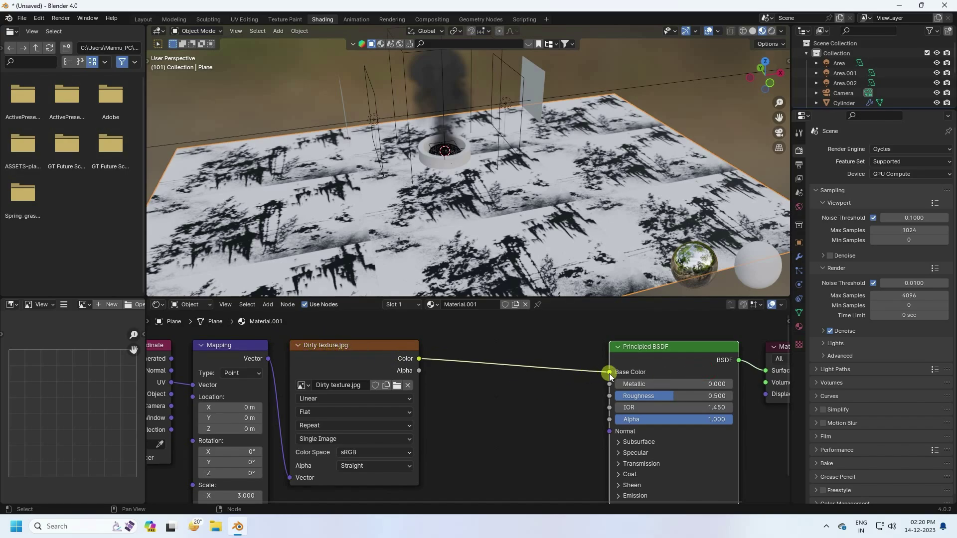
pyautogui.moveTo(609, 373); pyautogui.dragTo(609, 395)
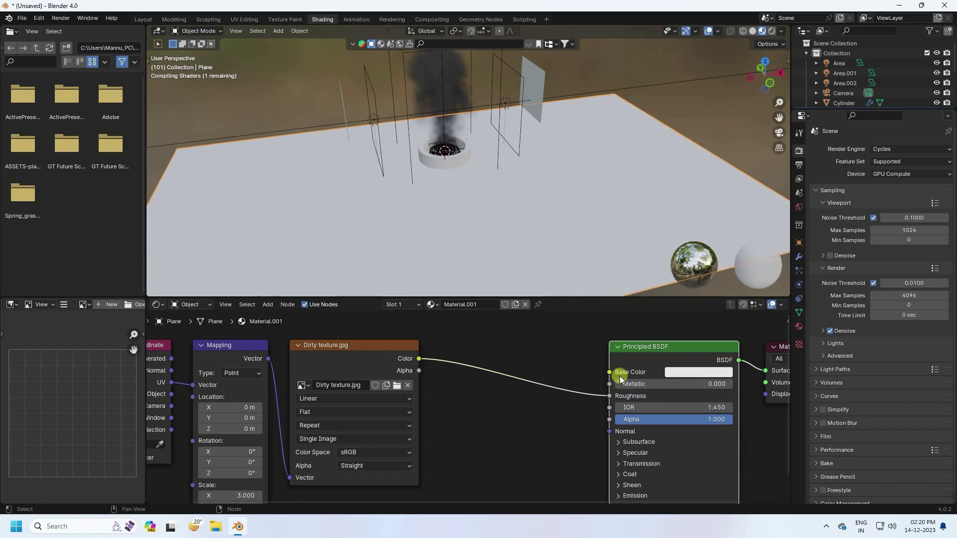
pyautogui.click(673, 372)
pyautogui.moveTo(775, 237); pyautogui.dragTo(776, 294)
pyautogui.moveTo(450, 181); pyautogui.dragTo(443, 217, button='middle')
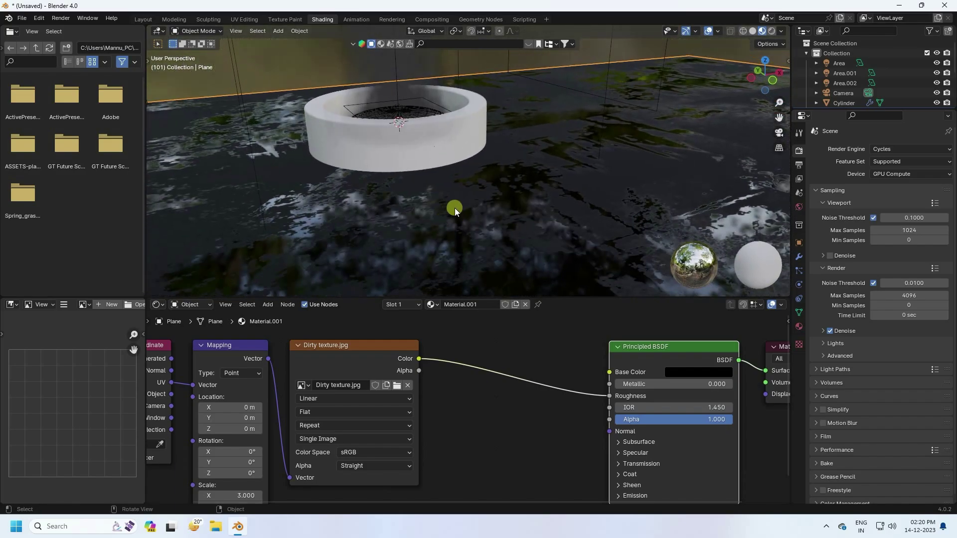
# Step: Add a Color Ramp node below the image texture and connect the Dirty texture.jpg Color output to its Fac input
pyautogui.scroll(-3, 483, 378)
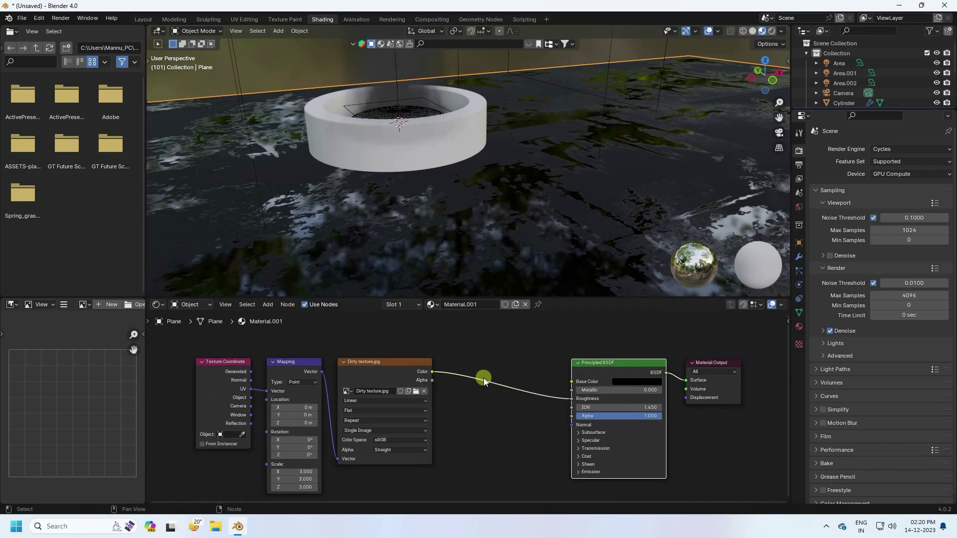
pyautogui.moveTo(483, 377); pyautogui.dragTo(486, 351, button='middle')
pyautogui.click(269, 305)
pyautogui.write('colo')
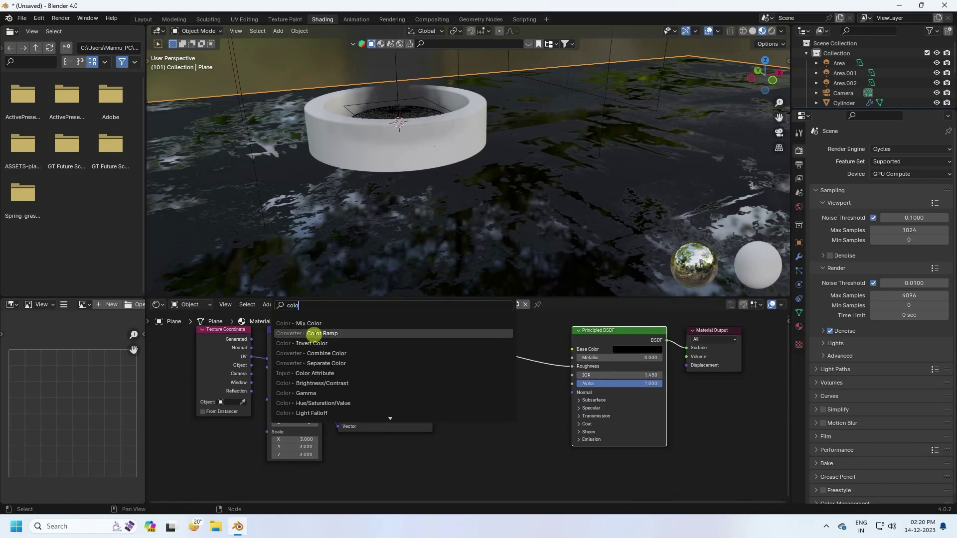
pyautogui.click(313, 334)
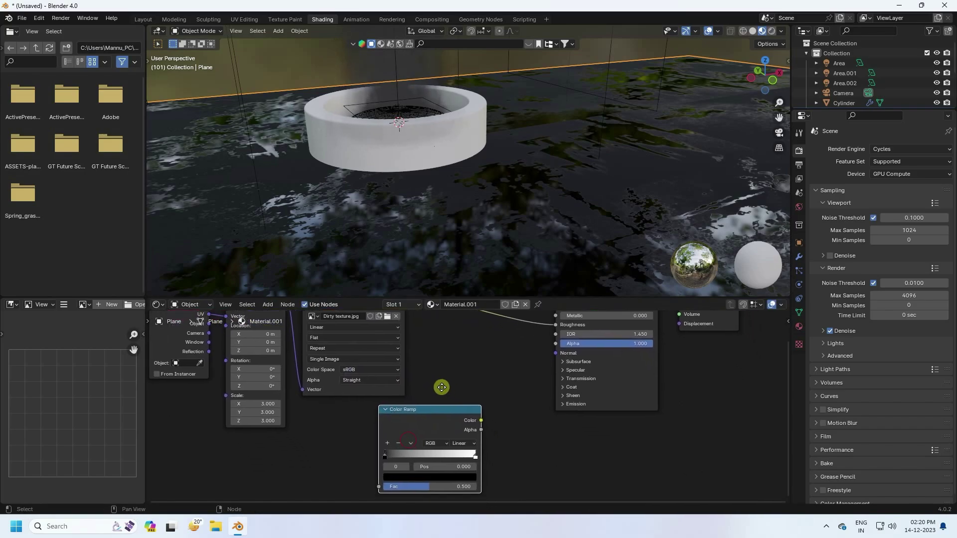
pyautogui.click(376, 424)
pyautogui.moveTo(375, 324); pyautogui.dragTo(378, 331)
pyautogui.moveTo(369, 488); pyautogui.dragTo(372, 448)
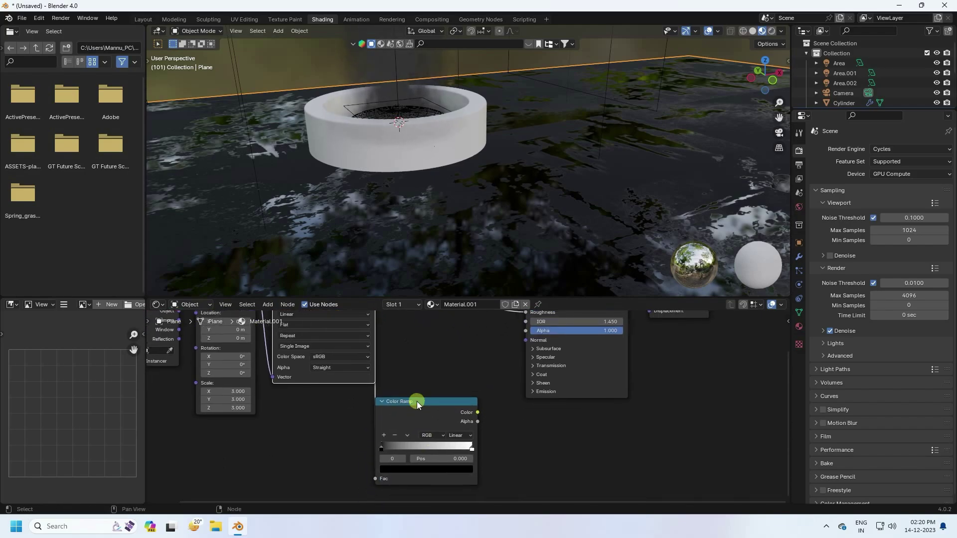
pyautogui.moveTo(417, 405); pyautogui.dragTo(444, 407)
# Step: Add a Bump node beside the Color Ramp and move the Principled BSDF and Material Output farther away to make room
pyautogui.click(266, 305)
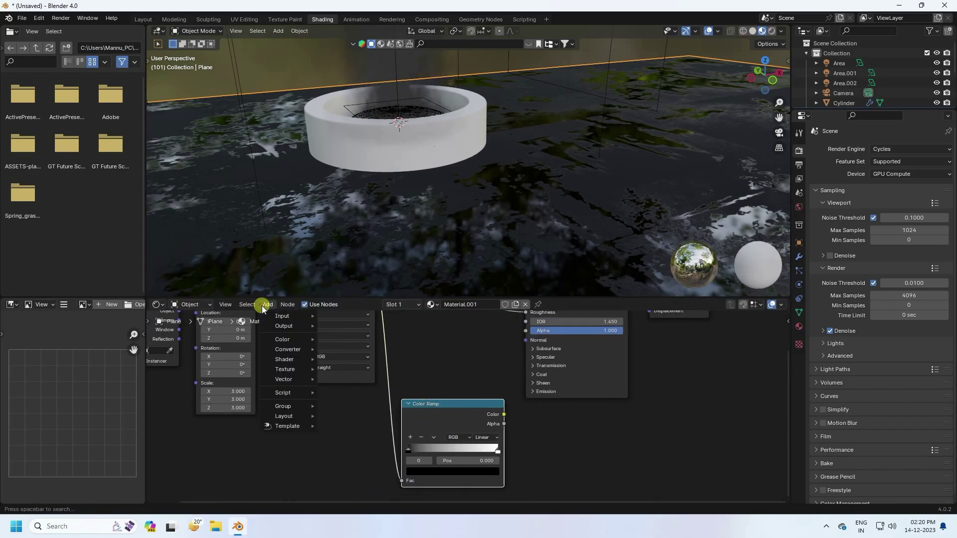
pyautogui.write('bum')
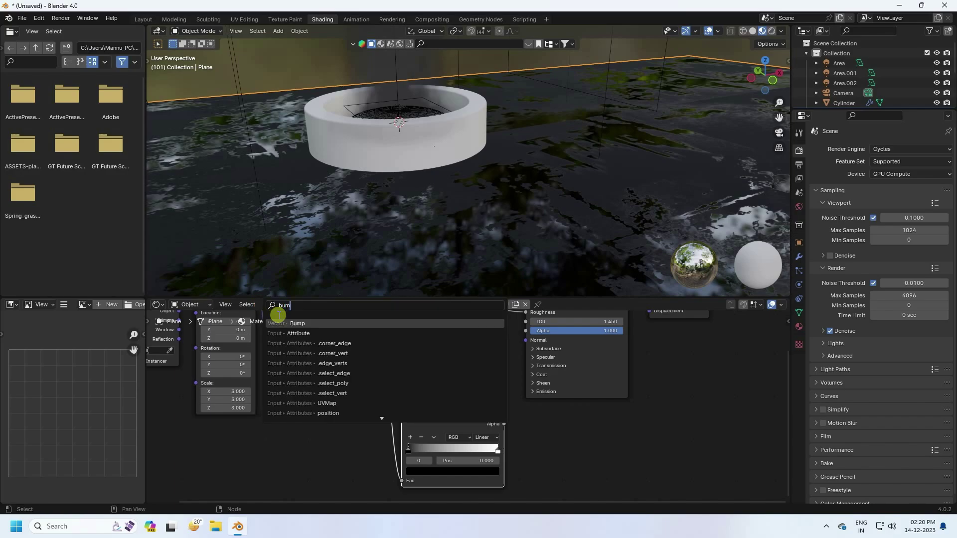
pyautogui.click(294, 324)
pyautogui.click(542, 420)
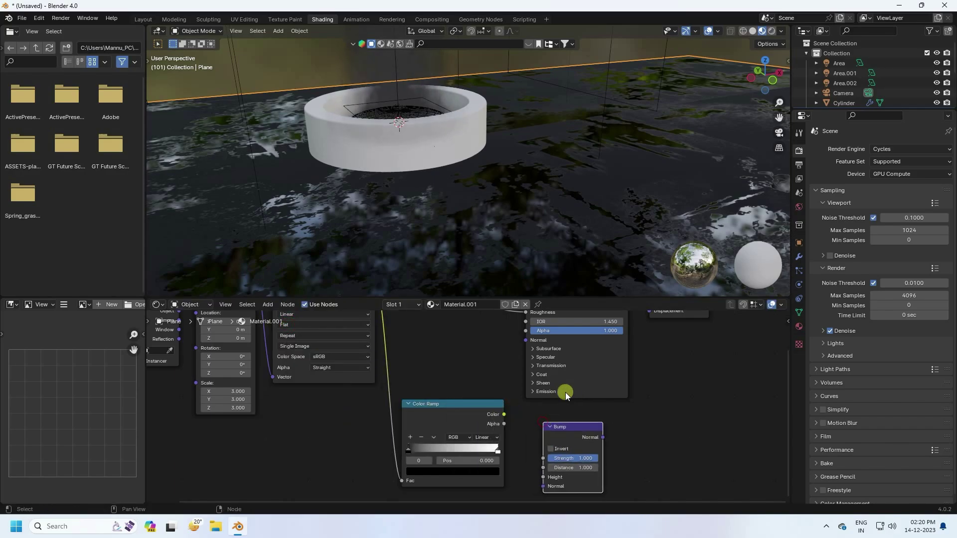
pyautogui.scroll(-1, 499, 430)
pyautogui.moveTo(499, 430); pyautogui.dragTo(453, 461, button='middle')
pyautogui.click(498, 336)
pyautogui.keyDown('shift'); pyautogui.click(577, 335); pyautogui.keyUp('shift')
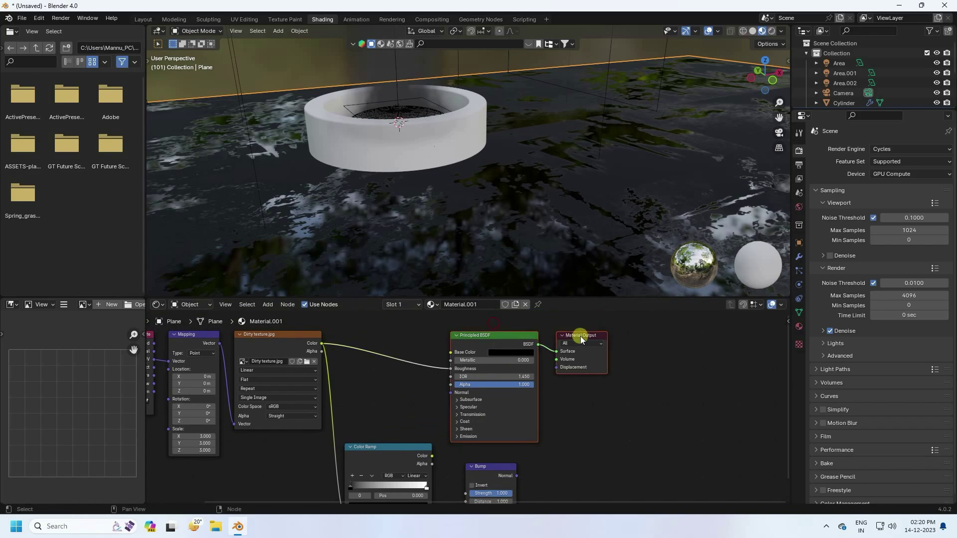
pyautogui.moveTo(576, 335); pyautogui.dragTo(699, 341)
pyautogui.scroll(2, 577, 385)
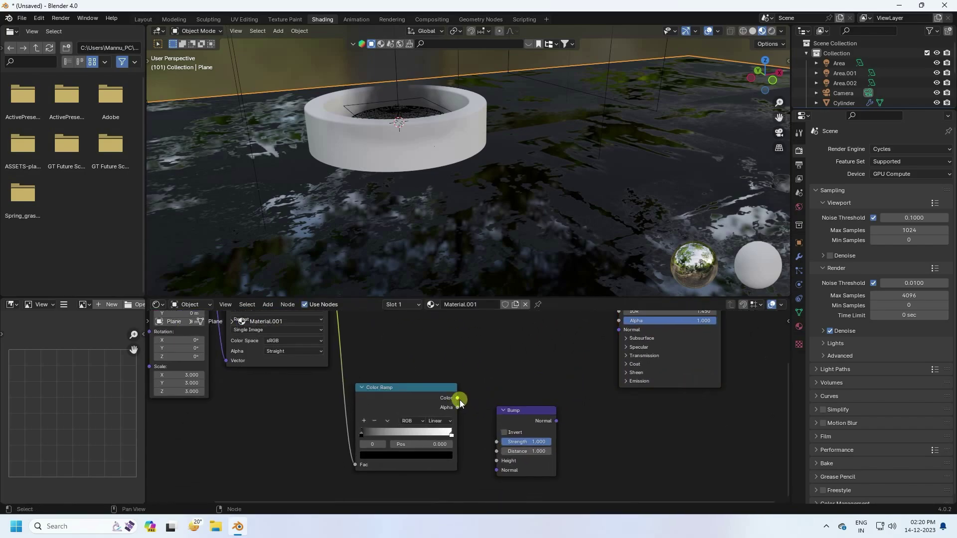
# Step: Connect the Color Ramp's Color to the Bump Height and the Bump Normal to the Principled BSDF Normal, and inspect the floor
pyautogui.moveTo(459, 401); pyautogui.dragTo(497, 461)
pyautogui.moveTo(542, 397); pyautogui.dragTo(478, 413, button='middle')
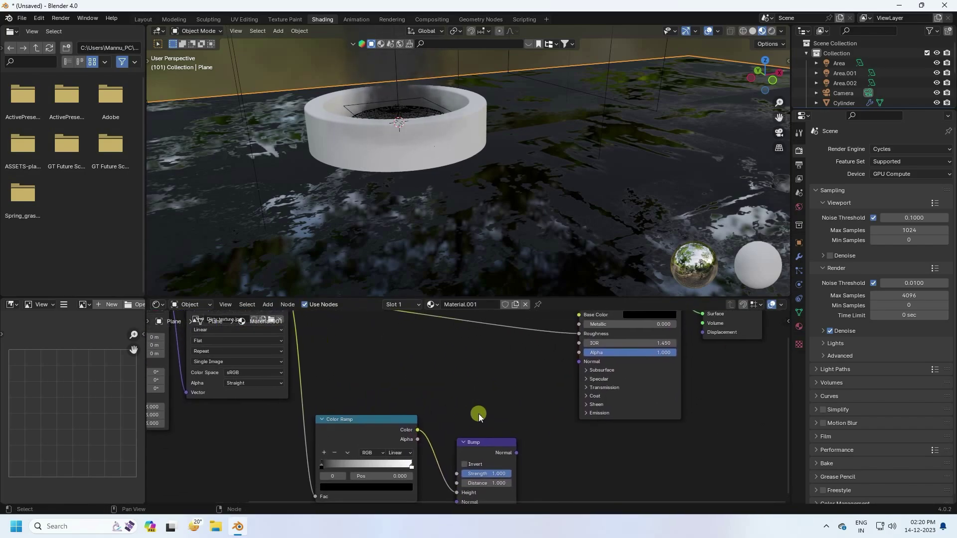
pyautogui.moveTo(516, 452); pyautogui.dragTo(578, 363)
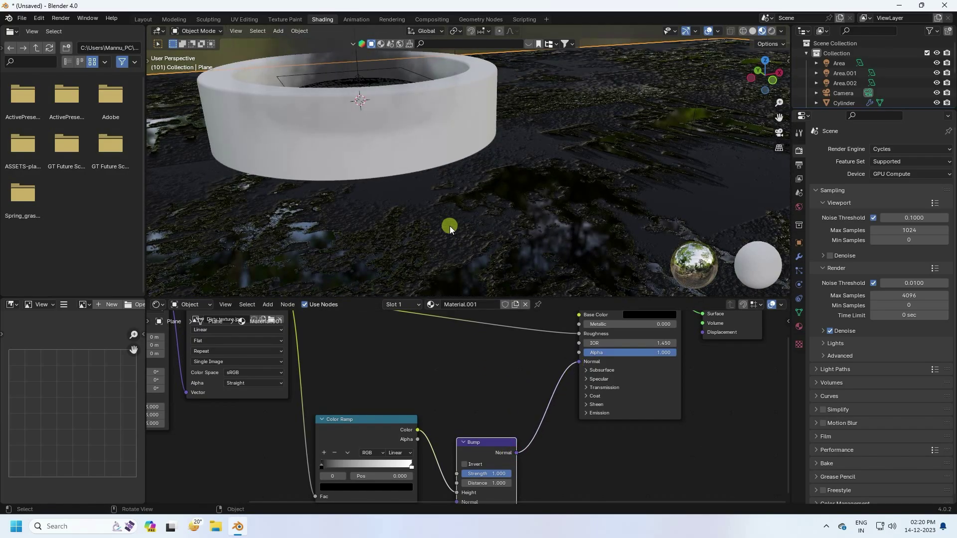
pyautogui.moveTo(450, 225)
pyautogui.mouseDown(button='middle')
pyautogui.moveTo(444, 246)
pyautogui.moveTo(444, 234)
pyautogui.mouseUp(button='middle')
pyautogui.moveTo(445, 237); pyautogui.dragTo(444, 238, button='middle')
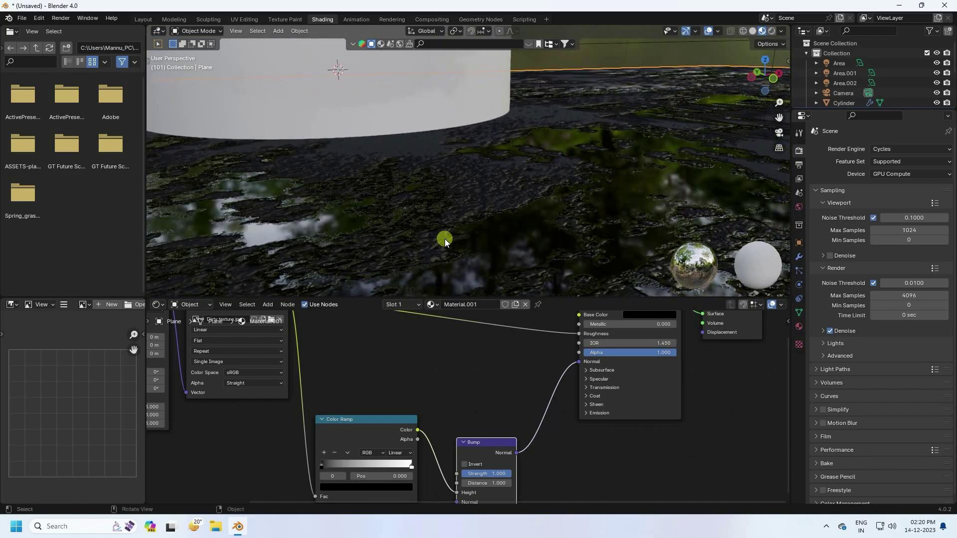
# Step: Set the Bump node's Strength to 0.2 and check the floor surface around the pedestal
pyautogui.moveTo(448, 359); pyautogui.dragTo(431, 312, button='middle')
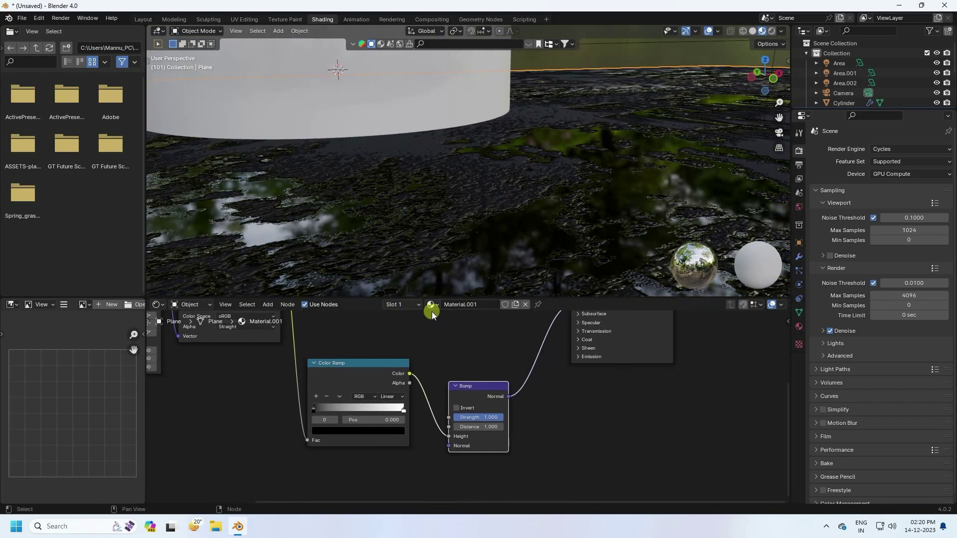
pyautogui.click(473, 417)
pyautogui.write('0.2')
pyautogui.press('Return')
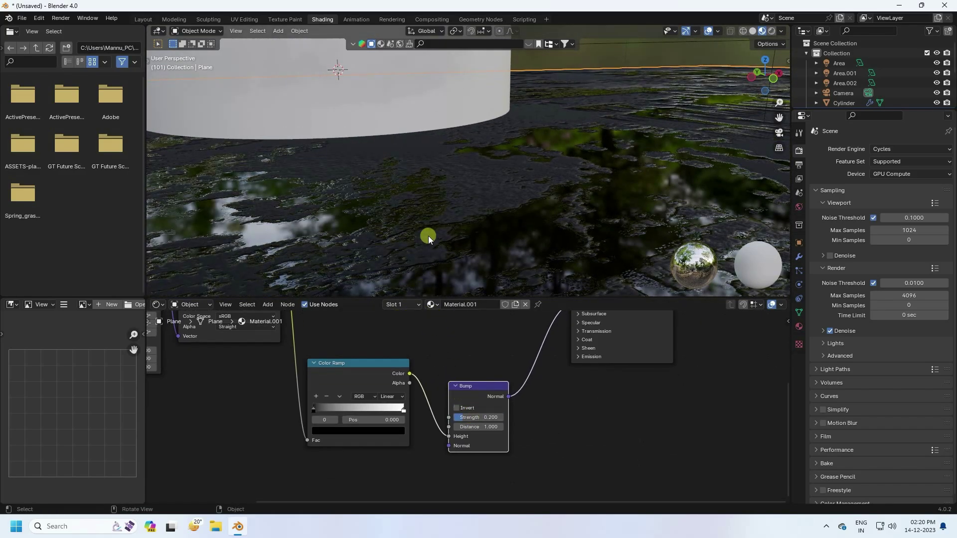
pyautogui.moveTo(482, 205); pyautogui.dragTo(476, 223, button='middle')
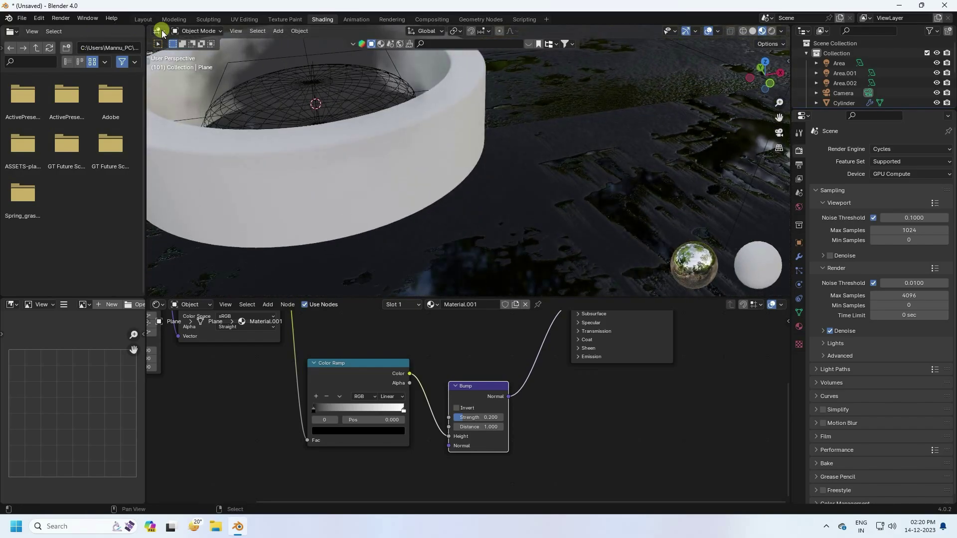
# Step: Switch to the Layout workspace and show the scene through the camera in rendered shading with nothing selected
pyautogui.click(143, 19)
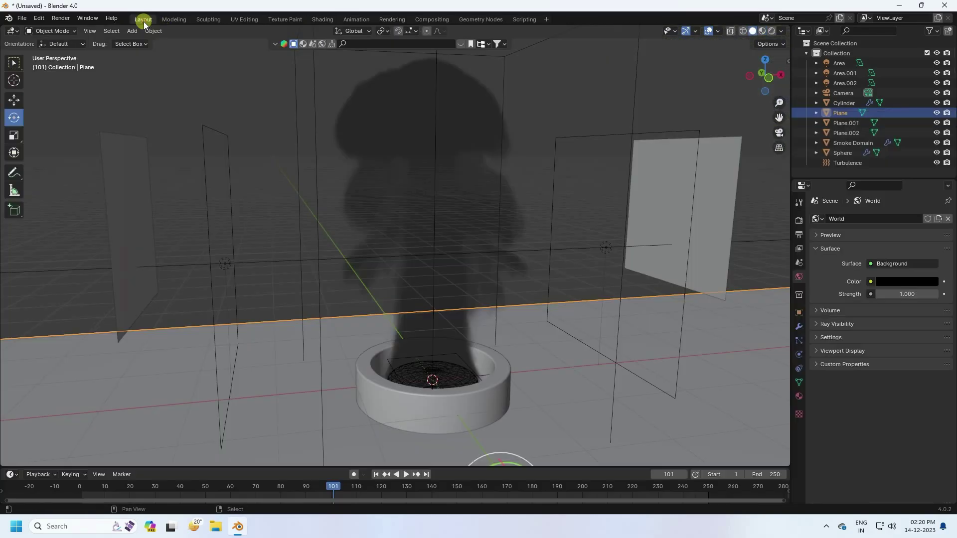
pyautogui.click(760, 30)
pyautogui.scroll(-3, 420, 259)
pyautogui.press('KP_0')
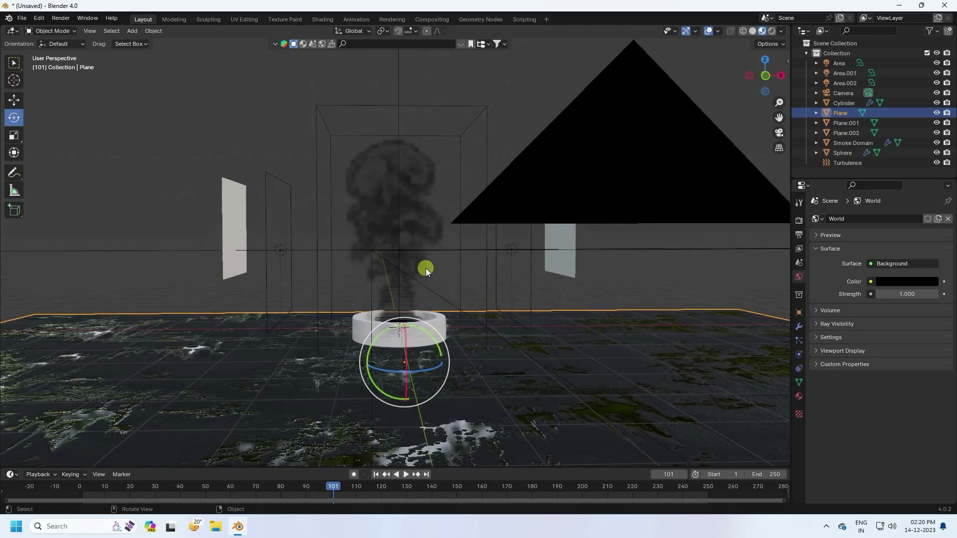
pyautogui.click(15, 101)
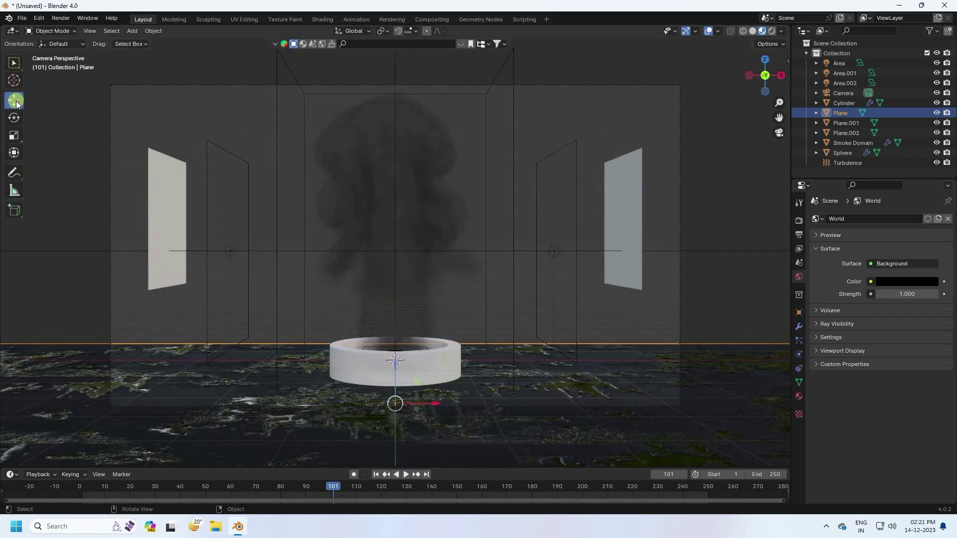
pyautogui.click(193, 116)
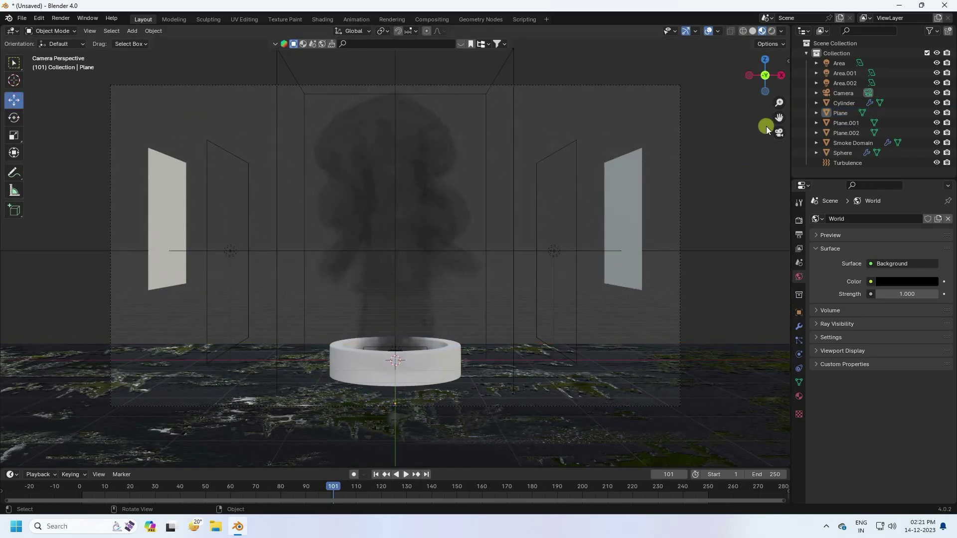
pyautogui.click(772, 31)
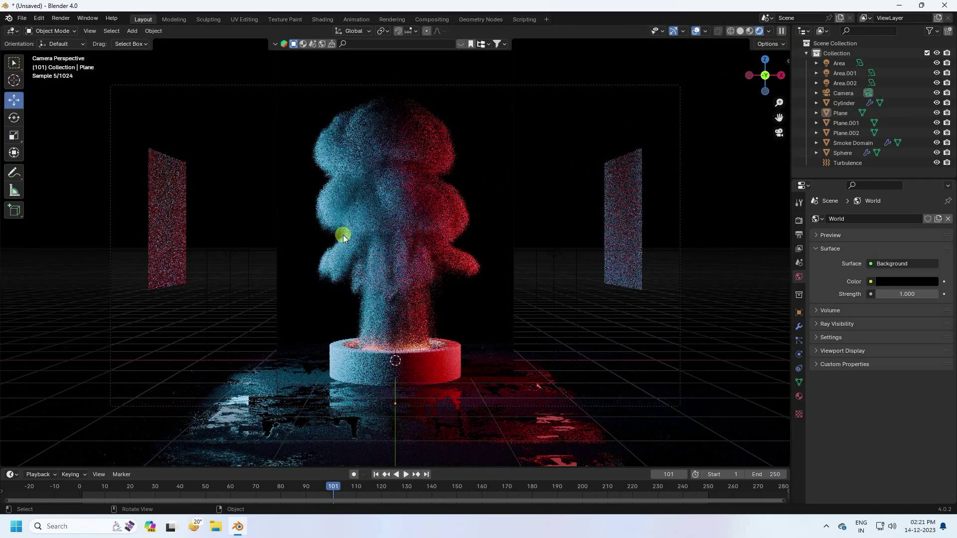
pyautogui.scroll(2, 320, 113)
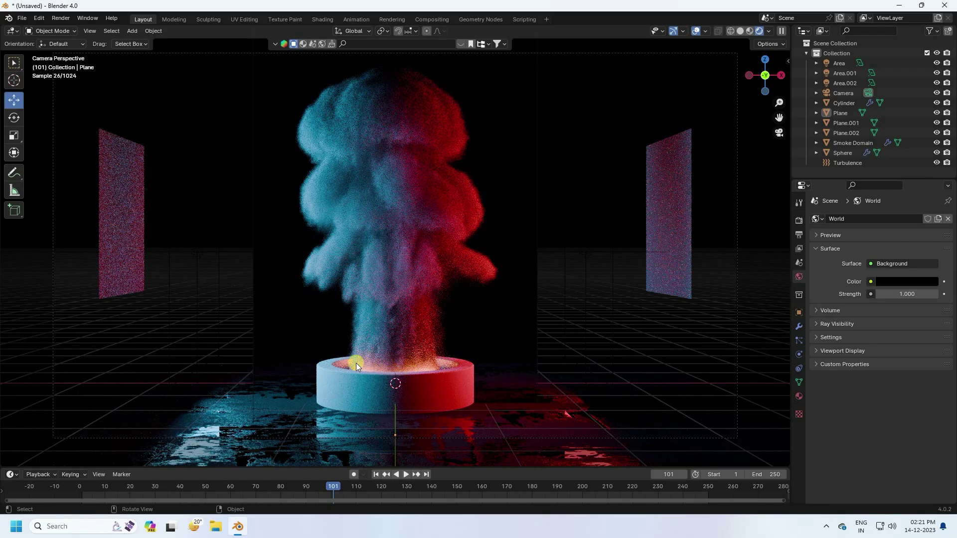
# Step: Give Plane.001, left of the smoke, a new material with an Emission surface and a Strength of 8
pyautogui.click(677, 179)
pyautogui.click(117, 189)
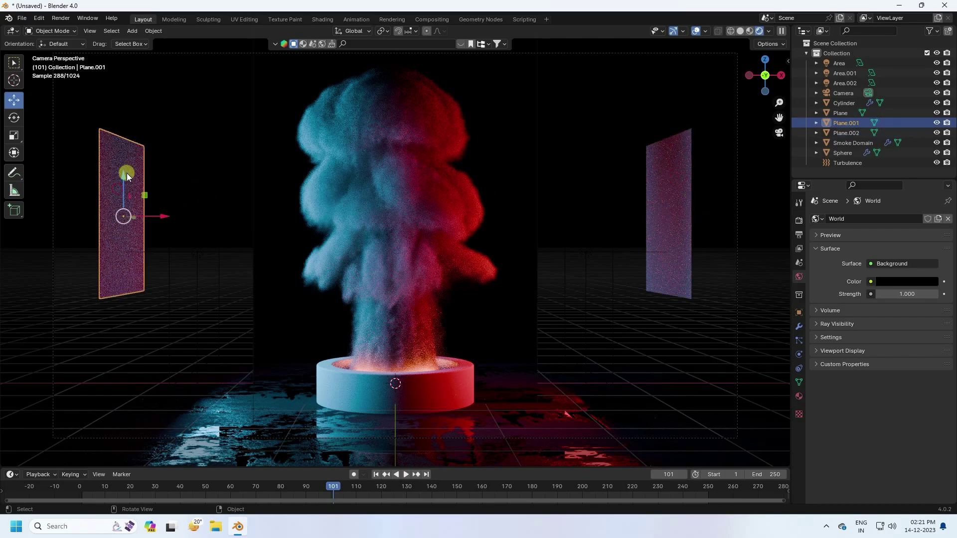
pyautogui.click(793, 396)
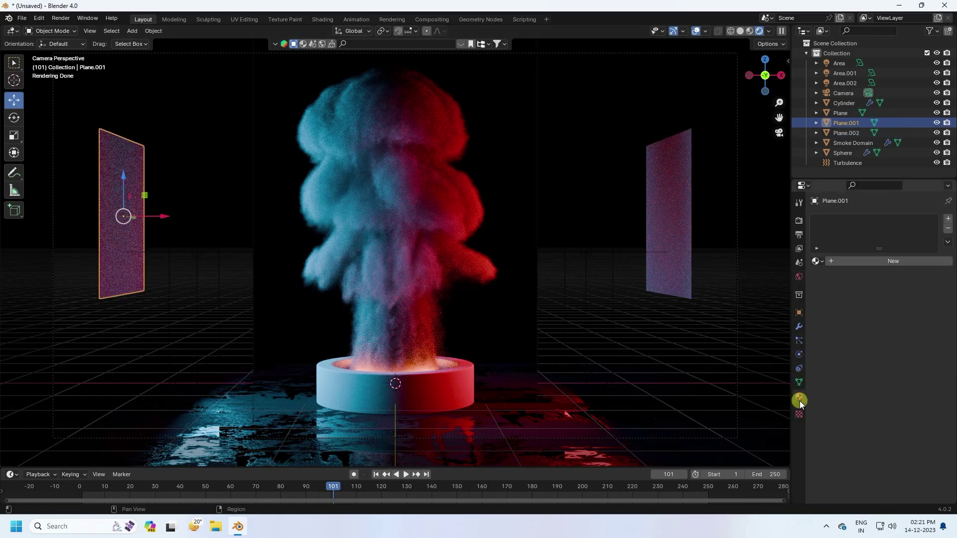
pyautogui.click(822, 260)
pyautogui.click(860, 260)
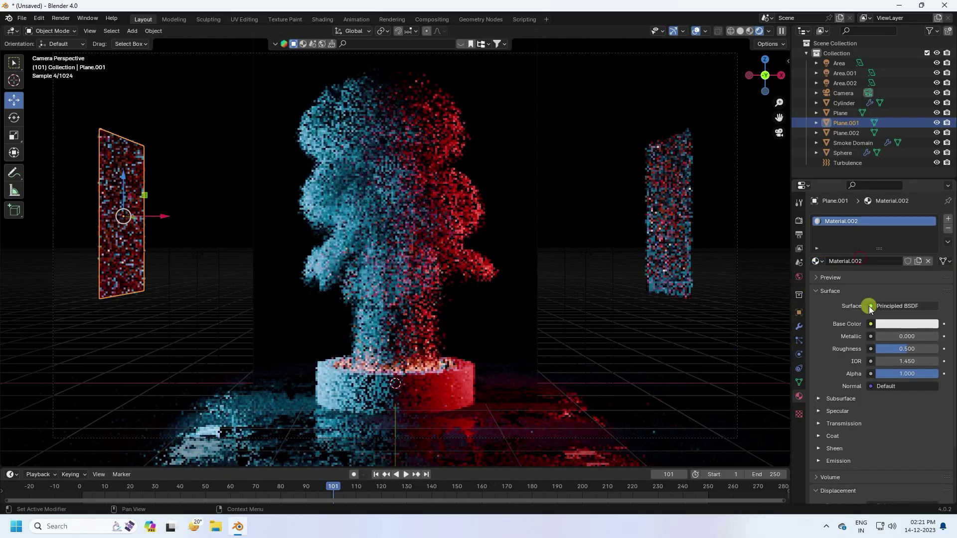
pyautogui.click(877, 306)
pyautogui.click(812, 109)
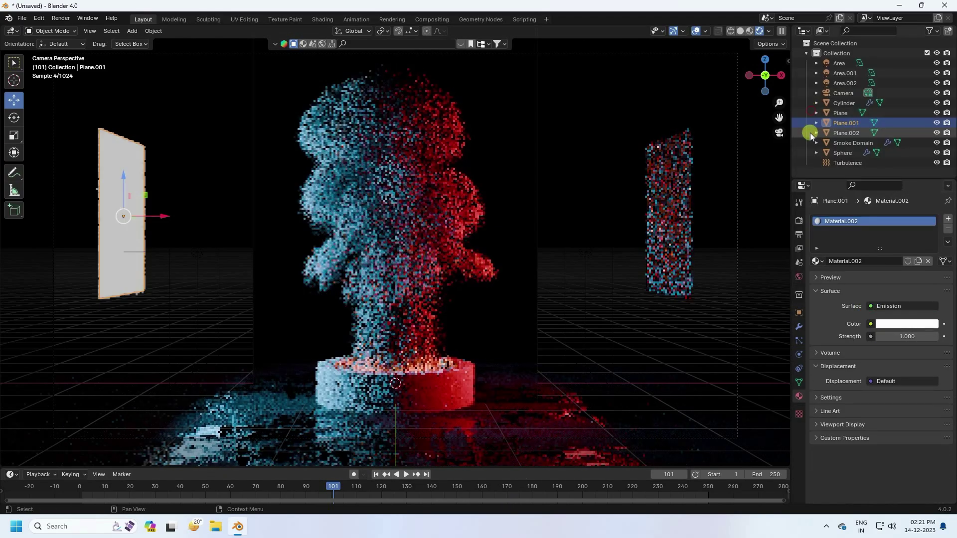
pyautogui.moveTo(895, 338); pyautogui.dragTo(902, 338)
# Step: Make Plane.001's emission color a saturated light blue, with Hue 0.6 and a raised Saturation
pyautogui.click(897, 324)
pyautogui.click(879, 279)
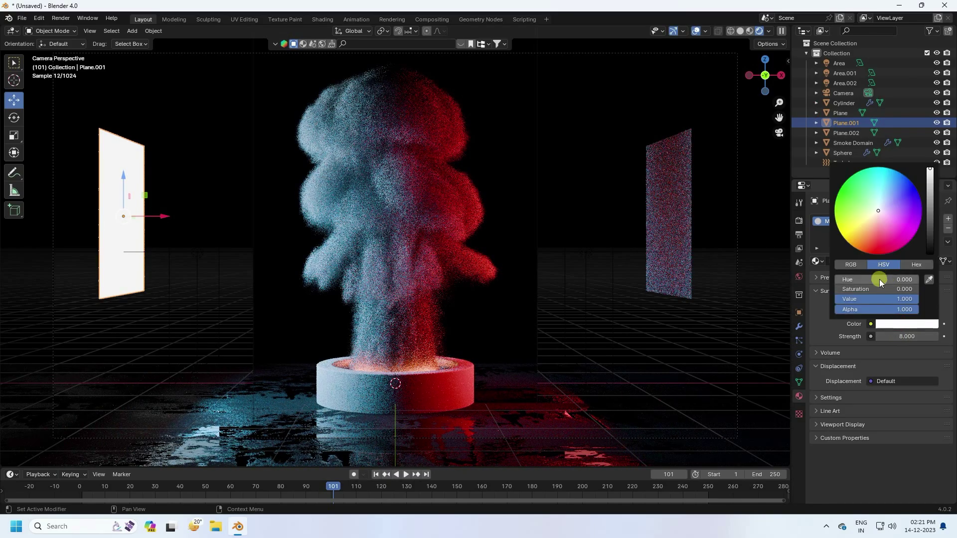
pyautogui.write('.6')
pyautogui.press('Return')
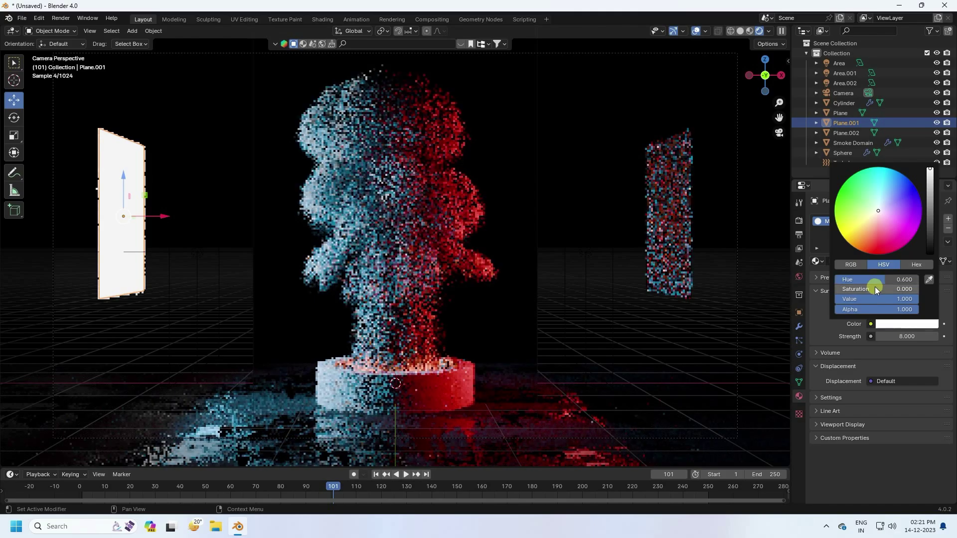
pyautogui.moveTo(872, 289); pyautogui.dragTo(917, 289)
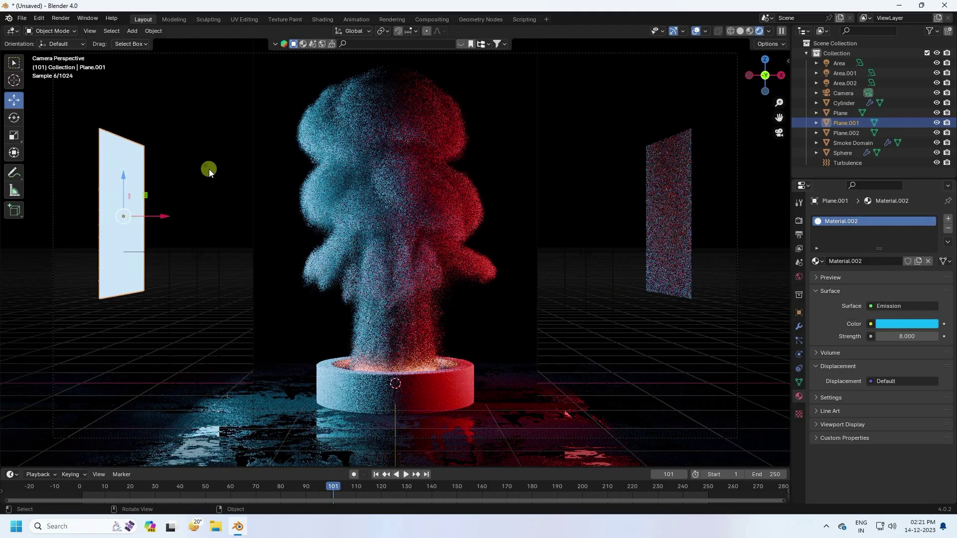
# Step: Give Plane.002, on the red-lit side of the smoke, a new material with an Emission surface and a Strength of 8
pyautogui.click(676, 183)
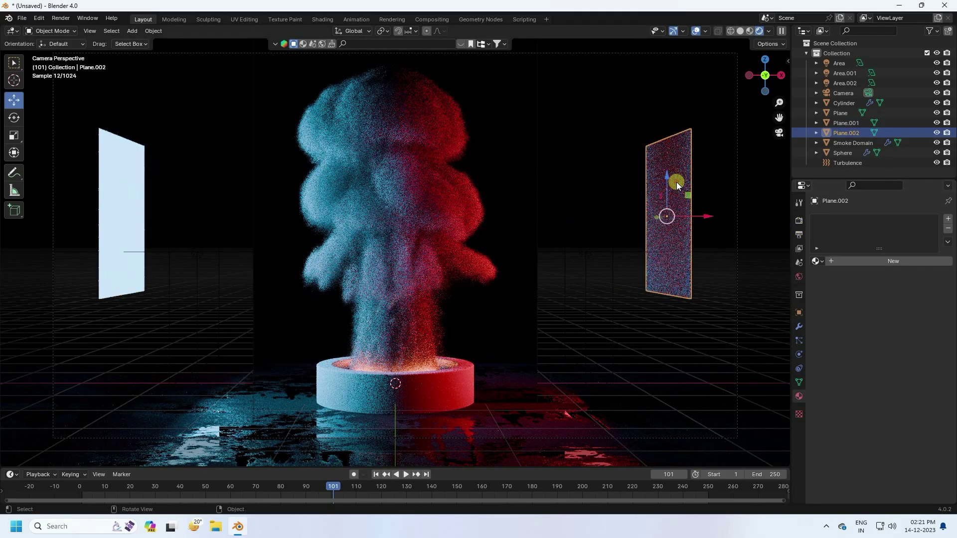
pyautogui.click(842, 261)
pyautogui.click(874, 306)
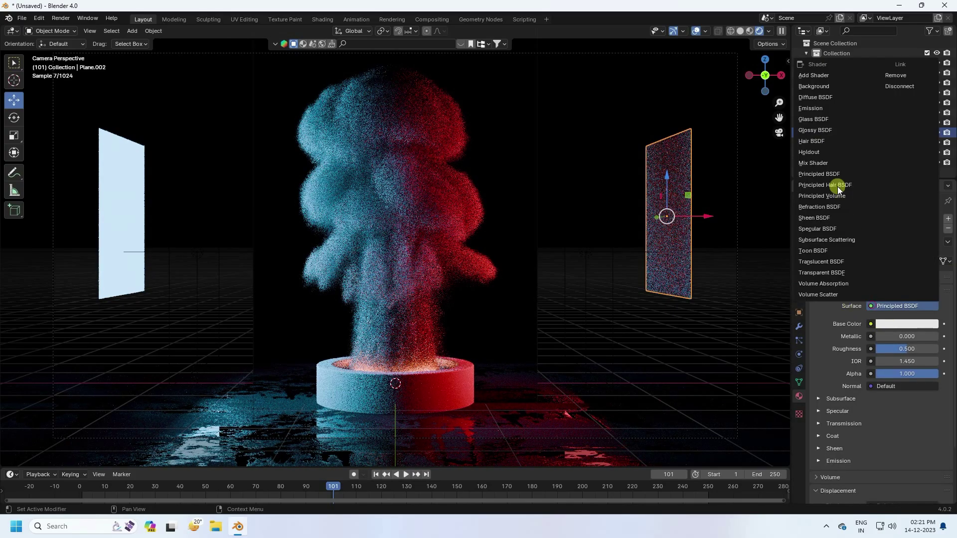
pyautogui.click(811, 109)
pyautogui.click(901, 337)
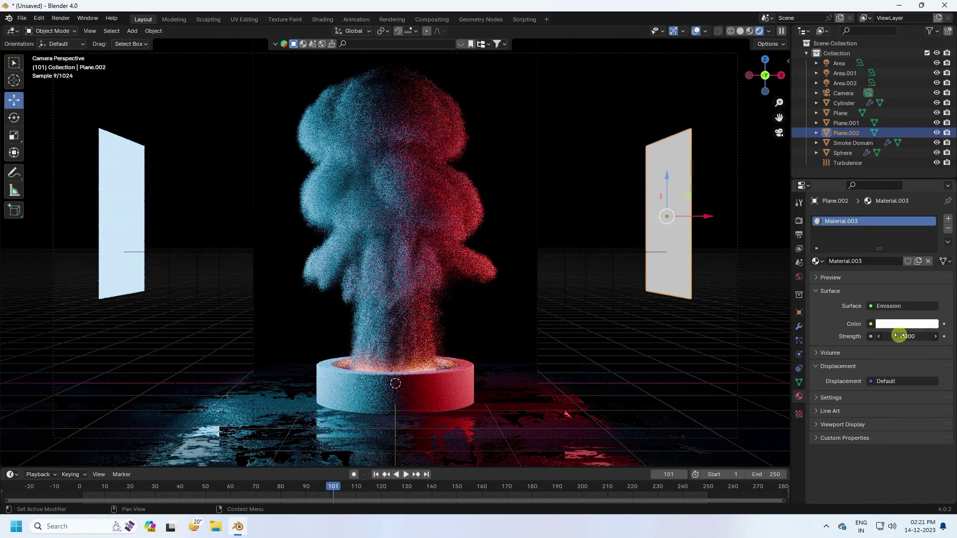
pyautogui.write('8')
pyautogui.press('Return')
# Step: Make Plane.002's emission color a saturated red, with Hue 1 and Saturation 1, and keep that panel selected
pyautogui.click(891, 325)
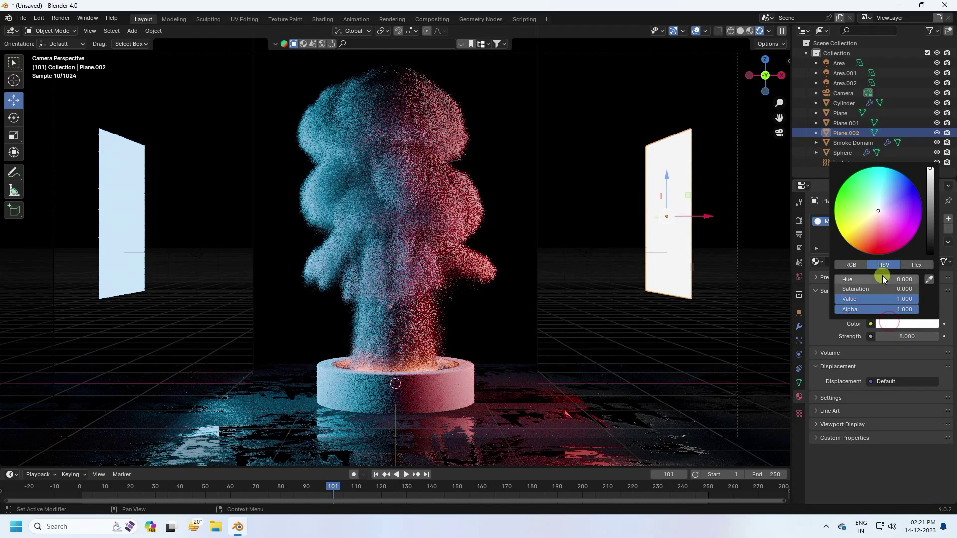
pyautogui.click(882, 277)
pyautogui.write('1')
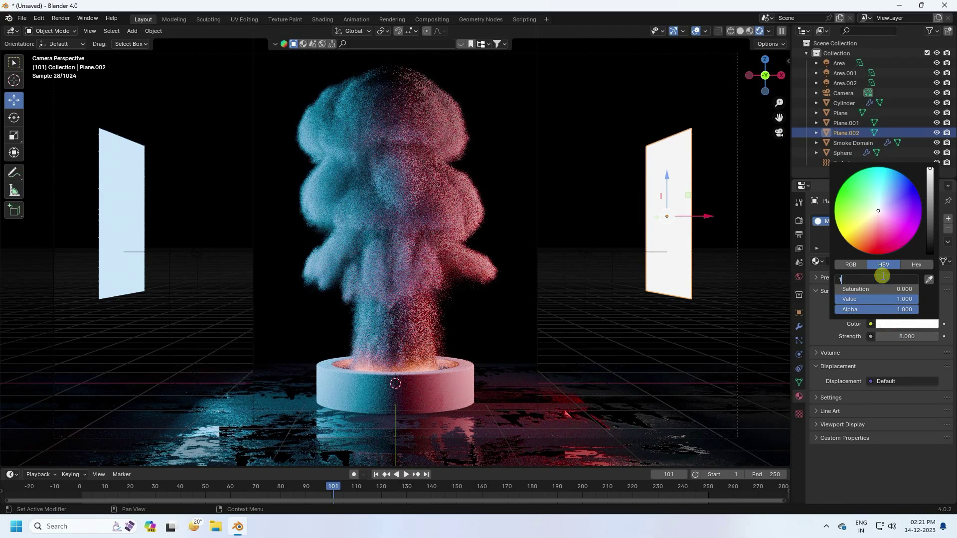
pyautogui.press('Return')
pyautogui.click(862, 288)
pyautogui.write('1')
pyautogui.press('Return')
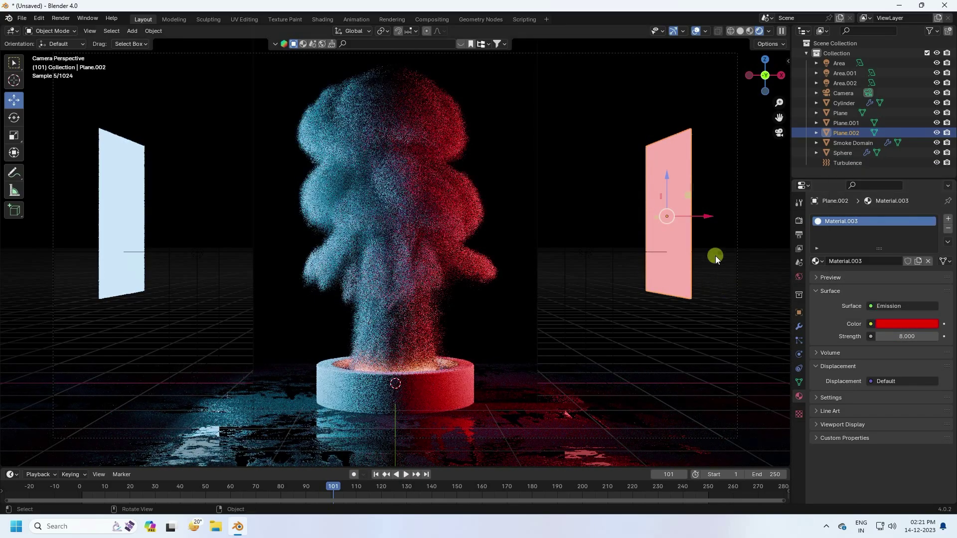
pyautogui.click(101, 163)
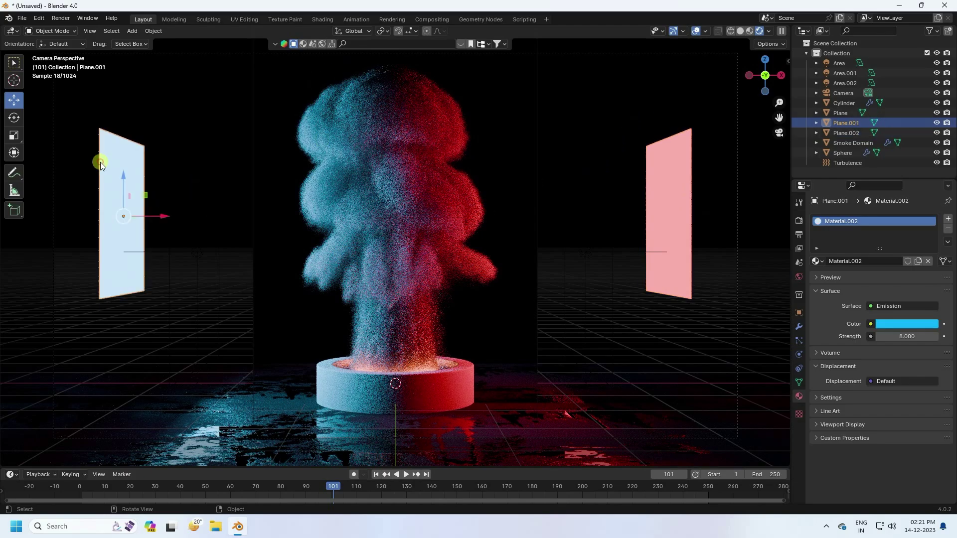
pyautogui.click(632, 214)
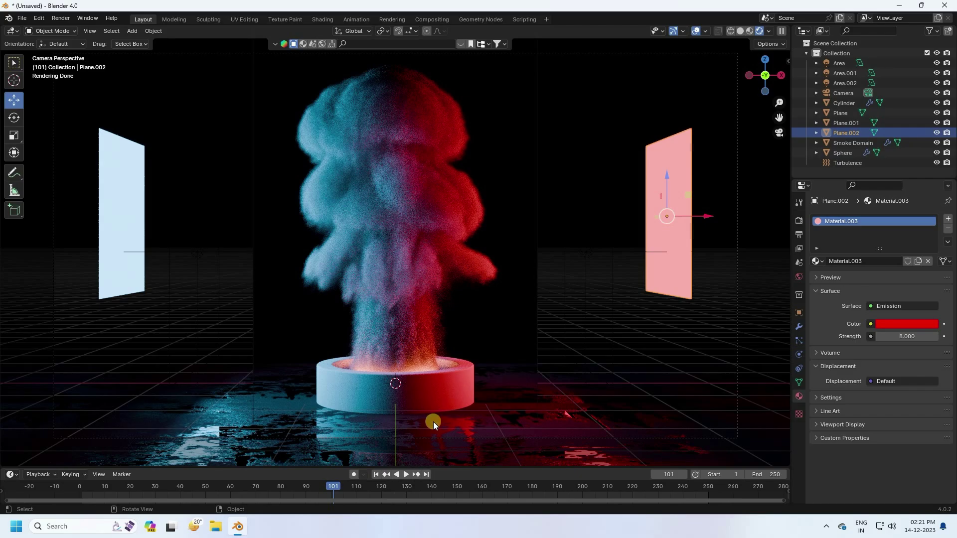
# Step: Set the Cycles Max Samples to 128 for both viewport and render, keeping GPU Compute as the device
pyautogui.click(798, 222)
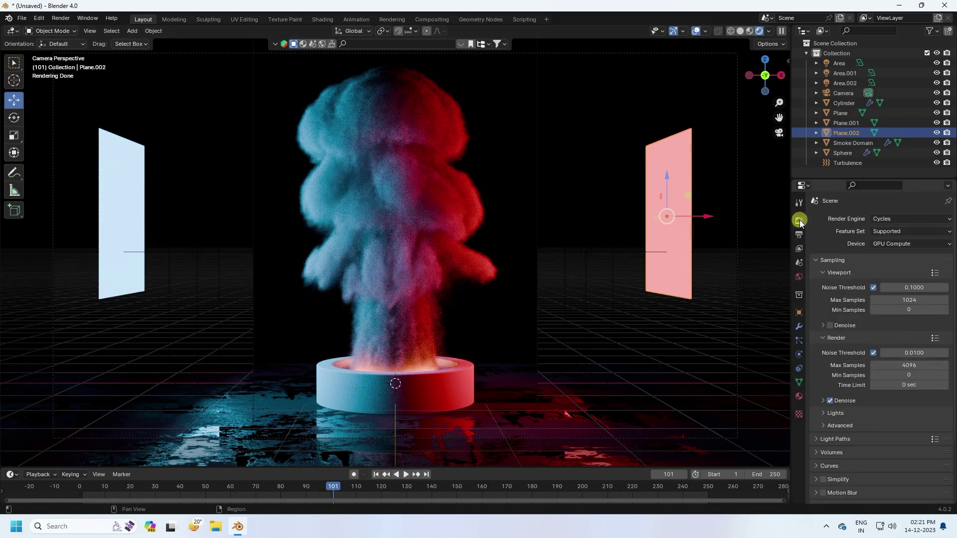
pyautogui.click(906, 302)
pyautogui.write('6')
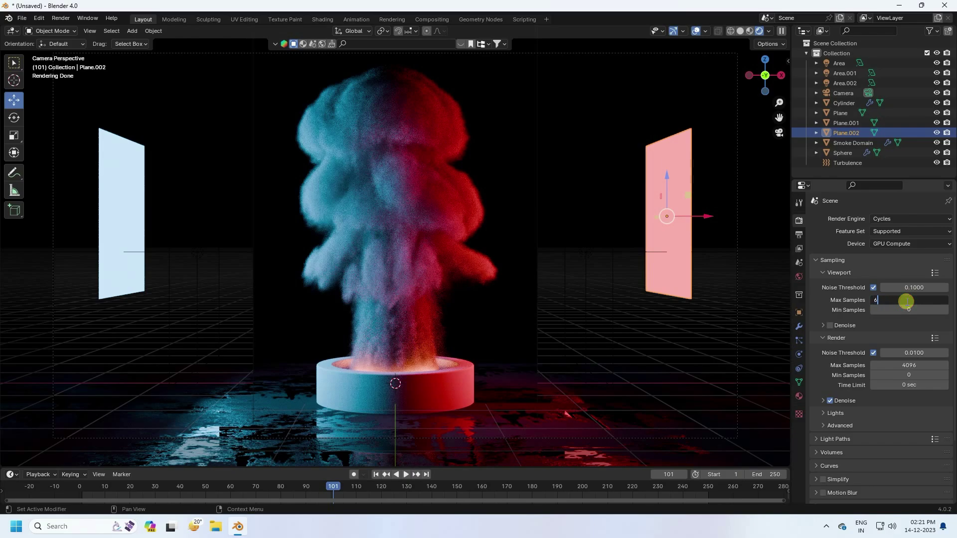
pyautogui.press('BackSpace')
pyautogui.write('128')
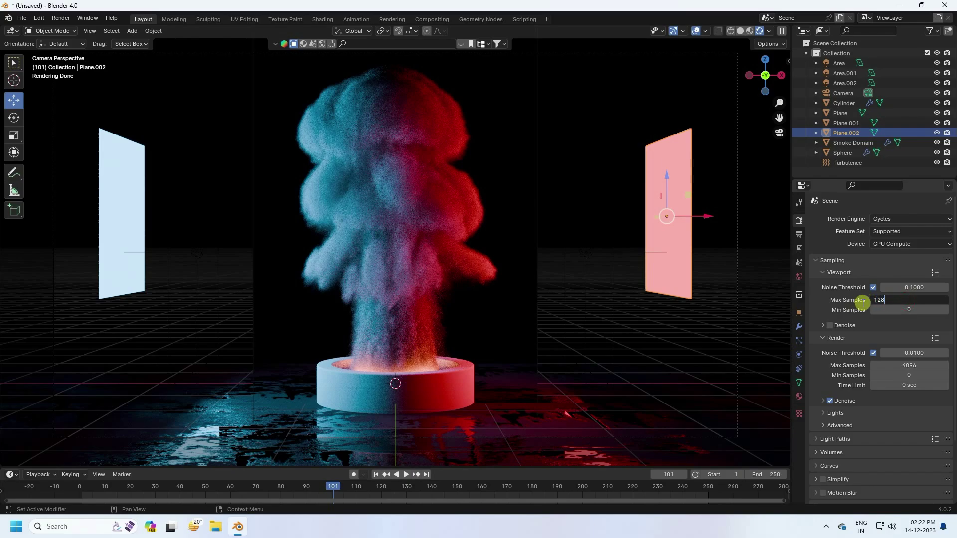
pyautogui.click(897, 365)
pyautogui.write('12')
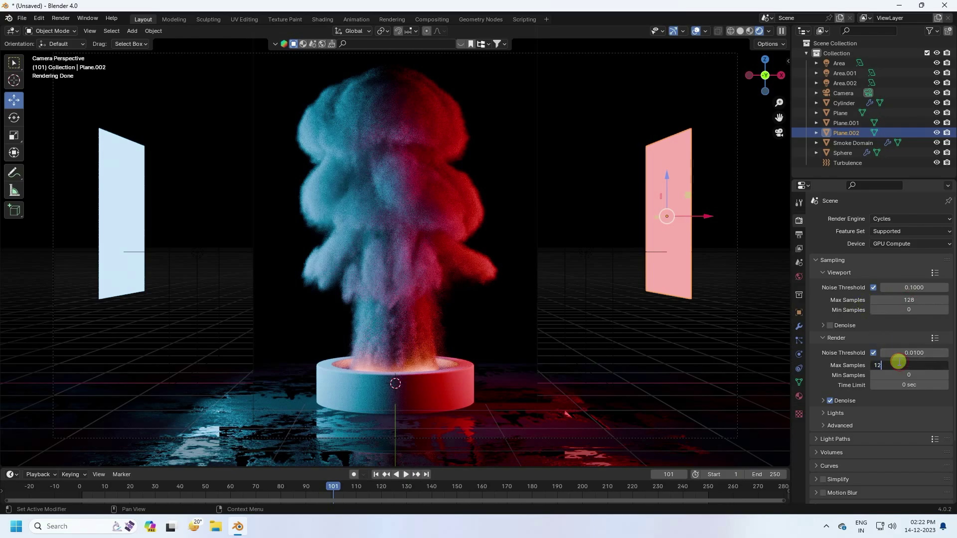
pyautogui.write('8')
pyautogui.press('Return')
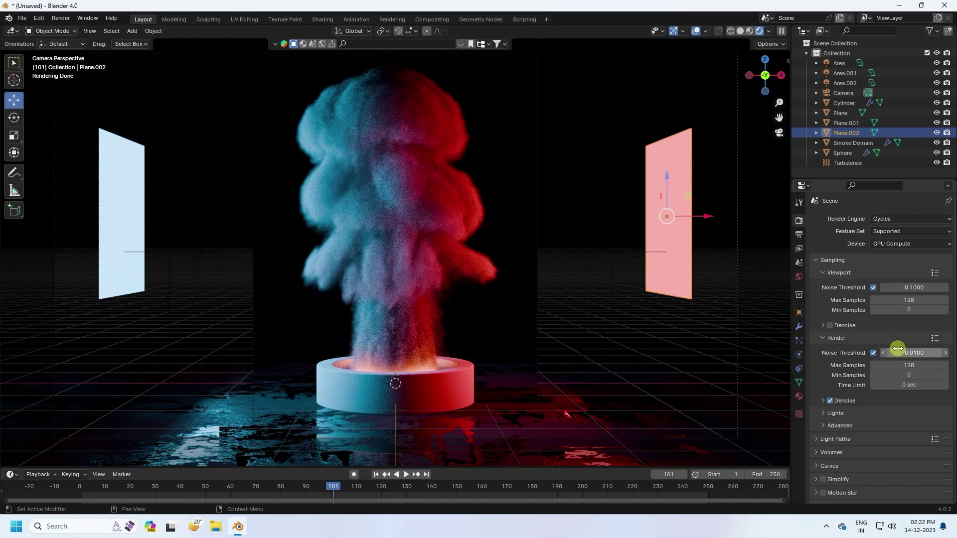
pyautogui.click(890, 243)
pyautogui.click(886, 268)
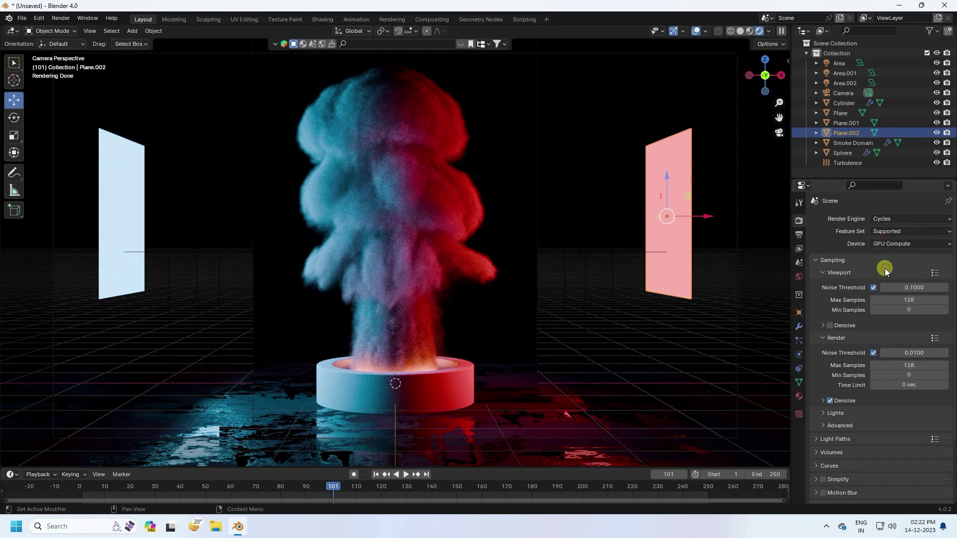
# Step: Render the current frame as an image to inspect it, and close the render window
pyautogui.click(61, 18)
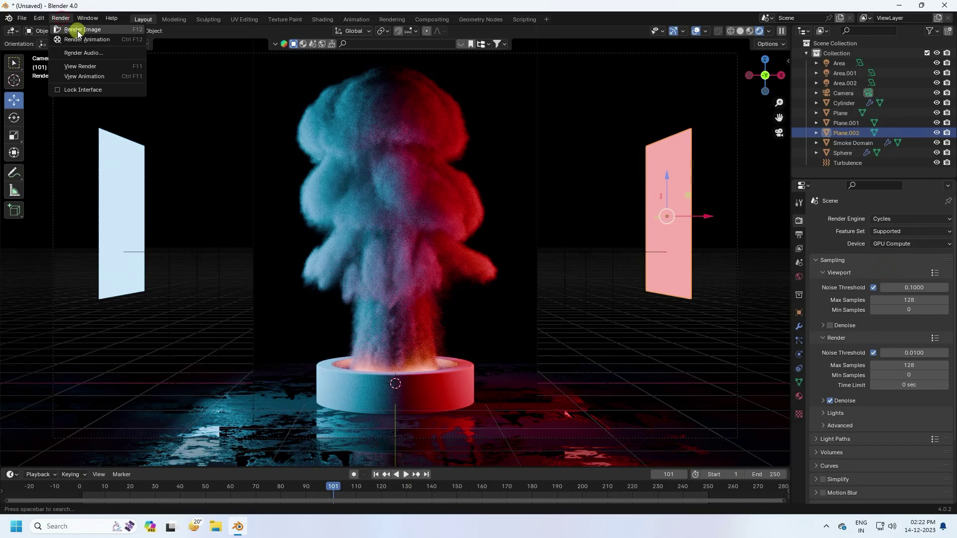
pyautogui.click(76, 30)
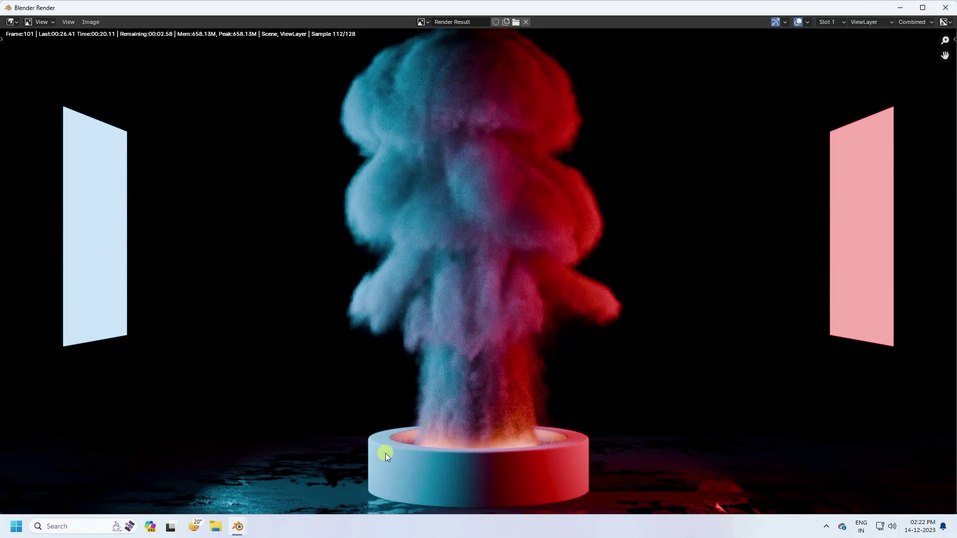
pyautogui.click(943, 8)
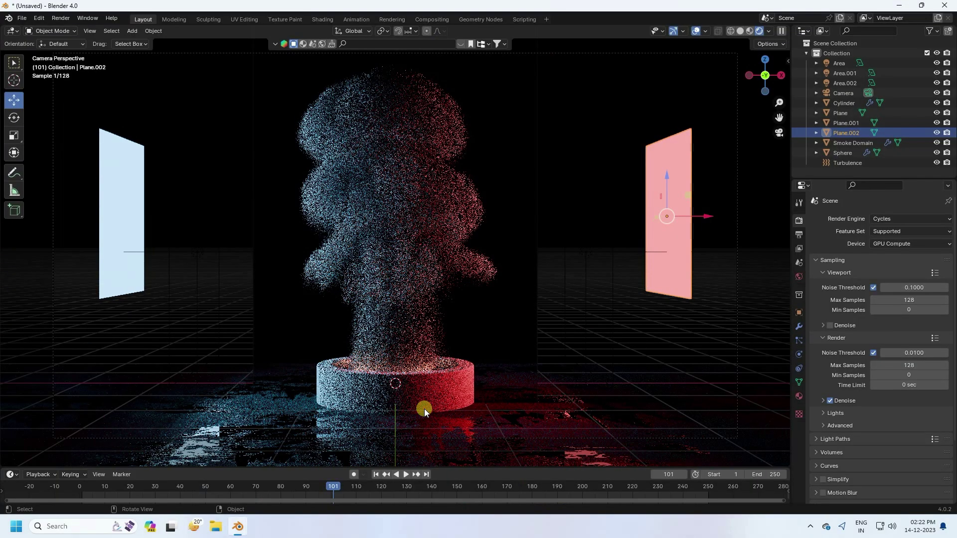
# Step: Switch the viewport to solid shading and give the ringed pedestal a new material with a black base color and Roughness 0.2
pyautogui.click(740, 31)
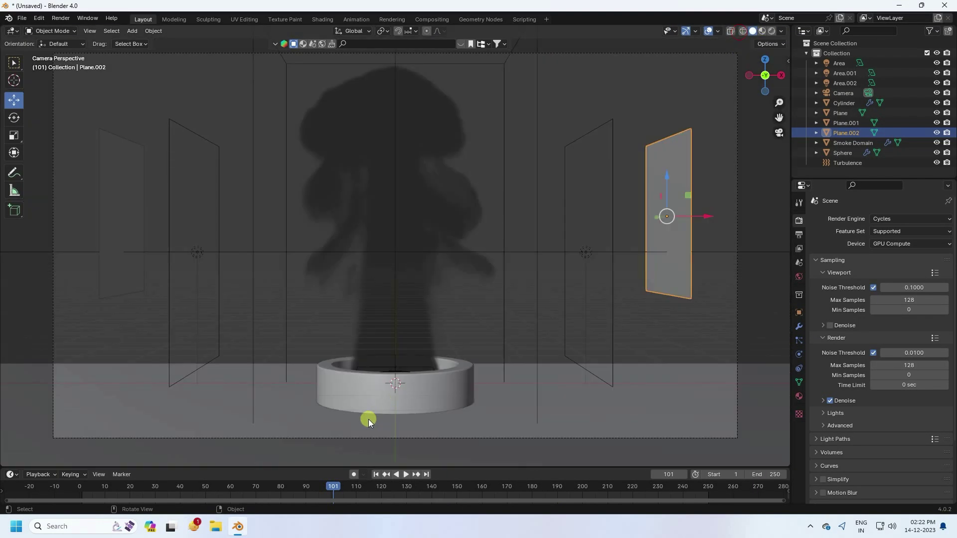
pyautogui.click(337, 380)
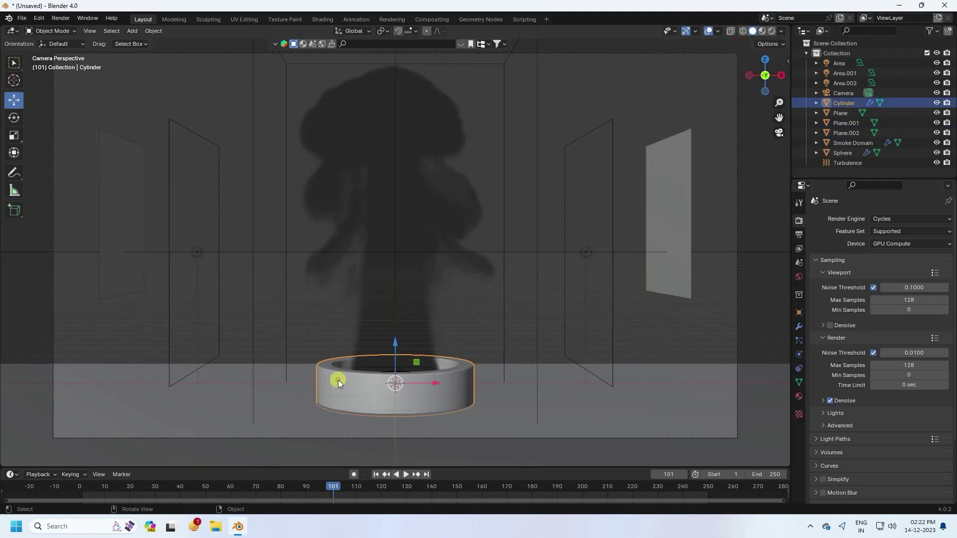
pyautogui.click(799, 396)
pyautogui.click(842, 262)
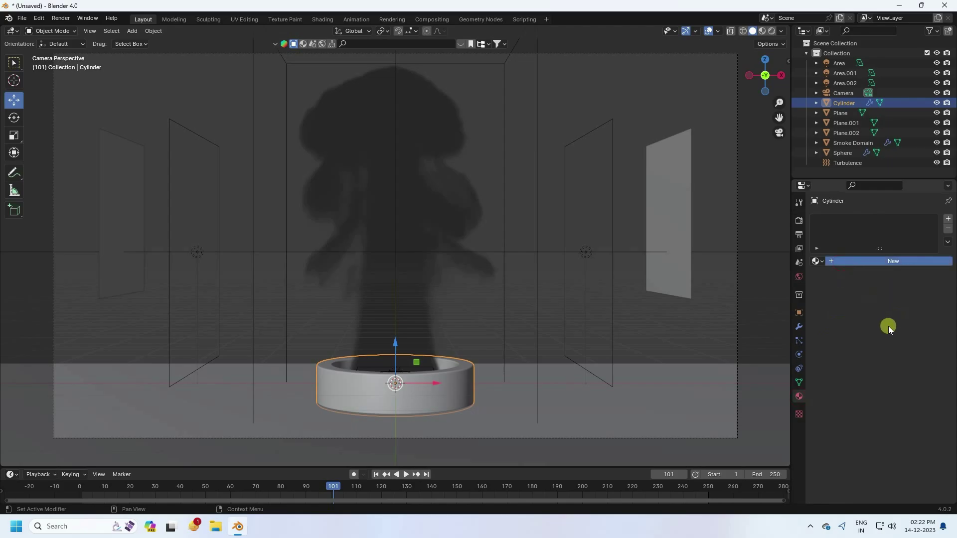
pyautogui.click(894, 327)
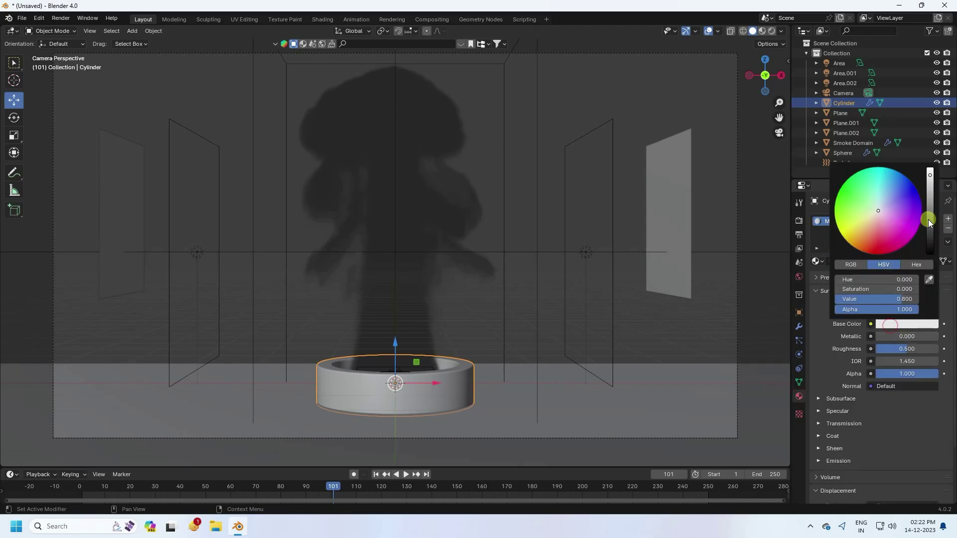
pyautogui.moveTo(927, 215); pyautogui.dragTo(926, 259)
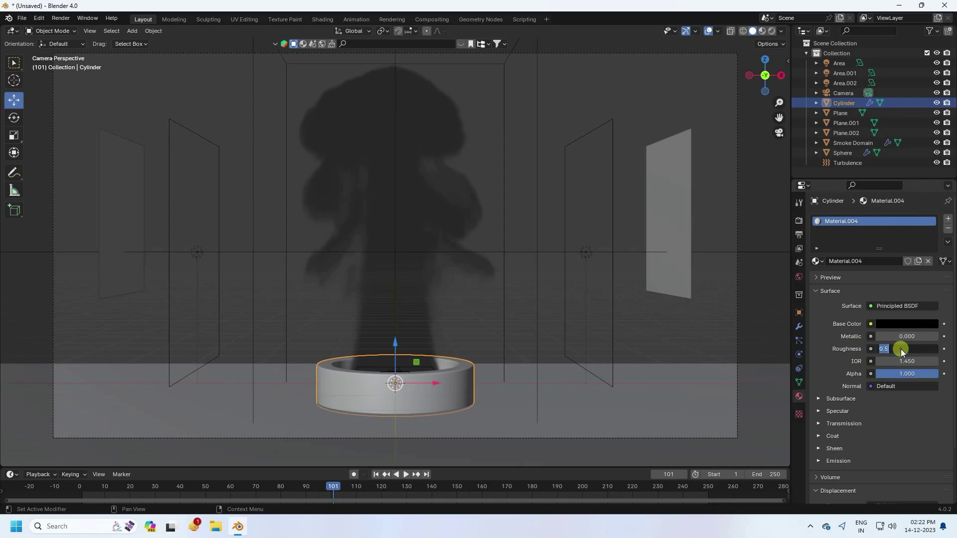
pyautogui.moveTo(901, 349)
pyautogui.mouseDown()
pyautogui.moveTo(885, 349)
pyautogui.moveTo(900, 349)
pyautogui.mouseUp()
# Step: Add a new mesh cylinder with 100 vertices and no cap fill at the pedestal's center
pyautogui.scroll(-2, 474, 335)
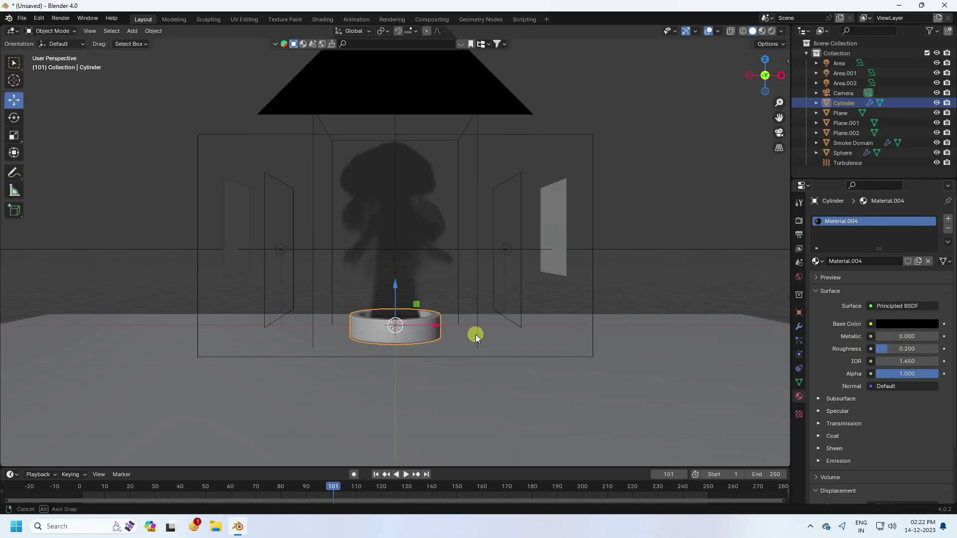
pyautogui.moveTo(474, 335); pyautogui.dragTo(444, 352, button='middle')
pyautogui.scroll(4, 444, 353)
pyautogui.moveTo(376, 352); pyautogui.dragTo(424, 189, button='middle')
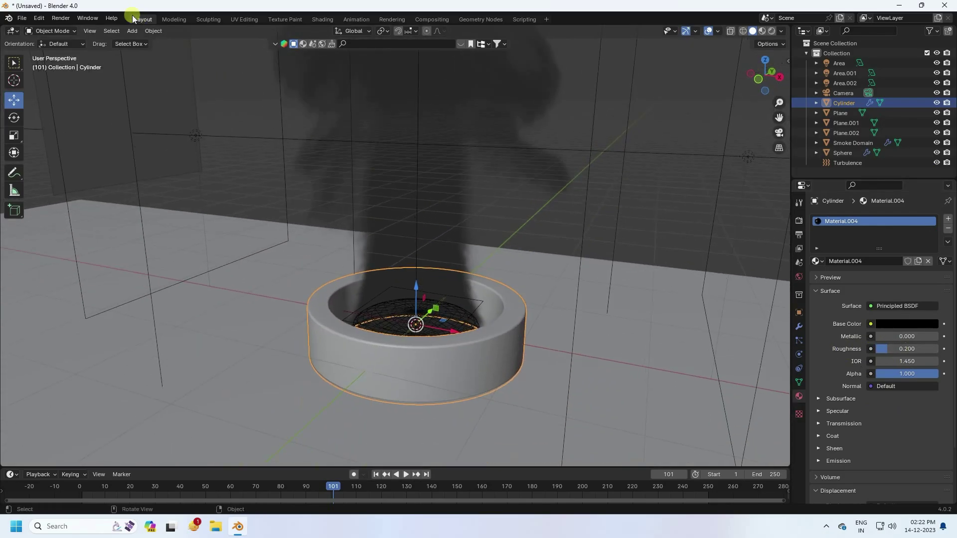
pyautogui.click(133, 31)
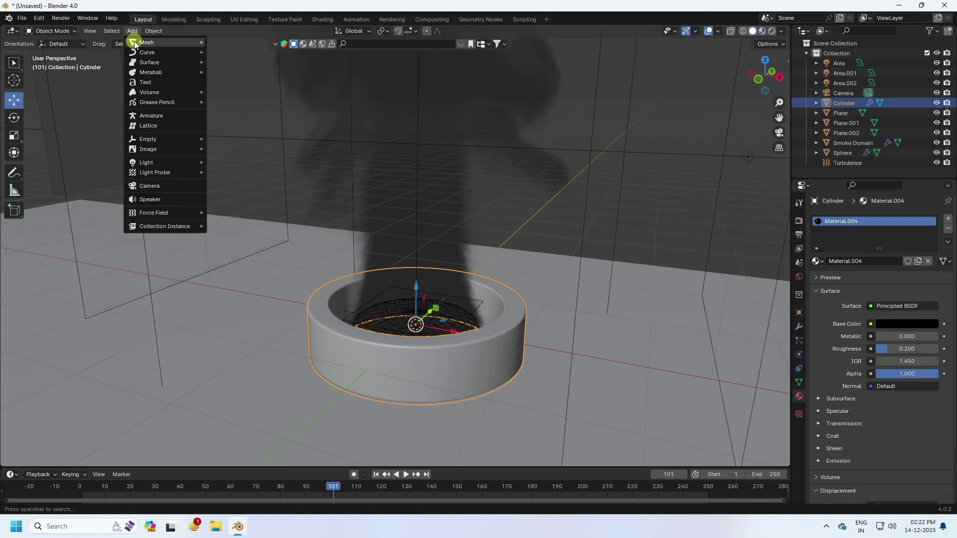
pyautogui.moveTo(144, 43)
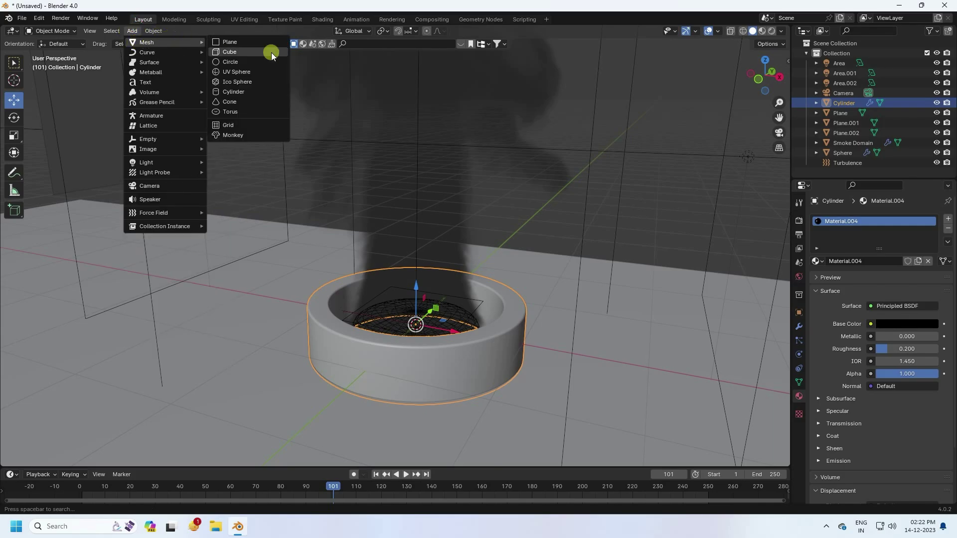
pyautogui.click(247, 97)
pyautogui.scroll(1, 271, 387)
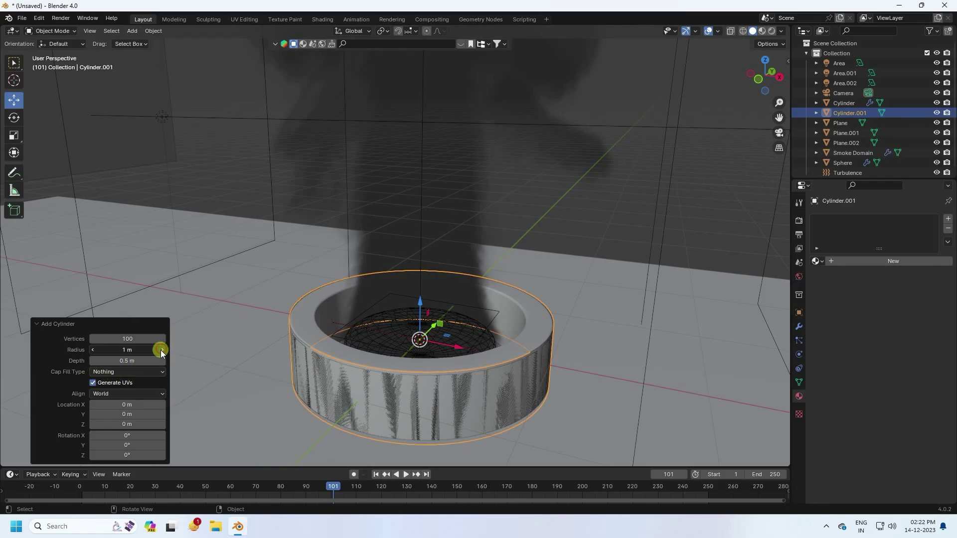
# Step: Set the new cylinder's radius to 1.01 m and its depth to 0.1 m so it forms a band around the pedestal
pyautogui.moveTo(119, 349); pyautogui.dragTo(123, 349)
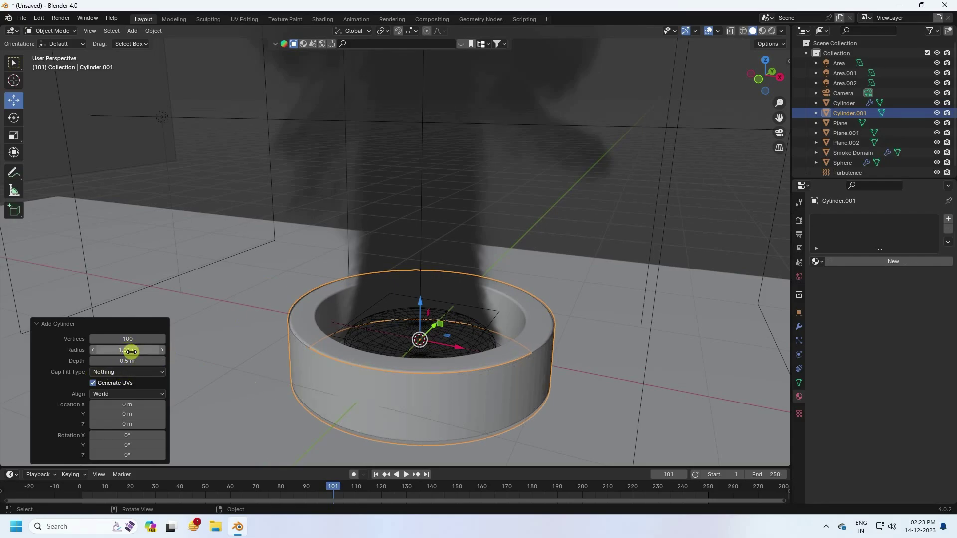
pyautogui.moveTo(321, 379); pyautogui.dragTo(230, 378, button='middle')
pyautogui.click(139, 361)
pyautogui.write('0.1')
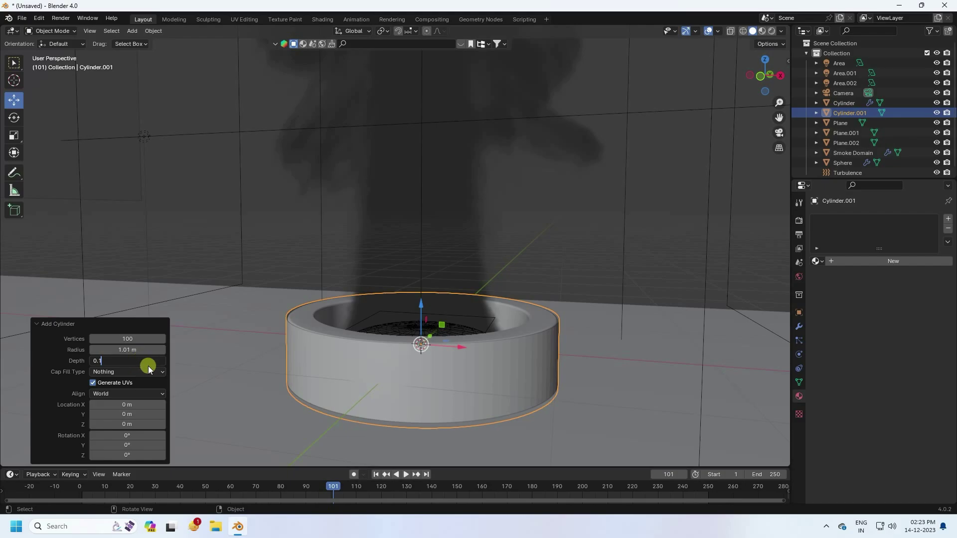
pyautogui.press('Return')
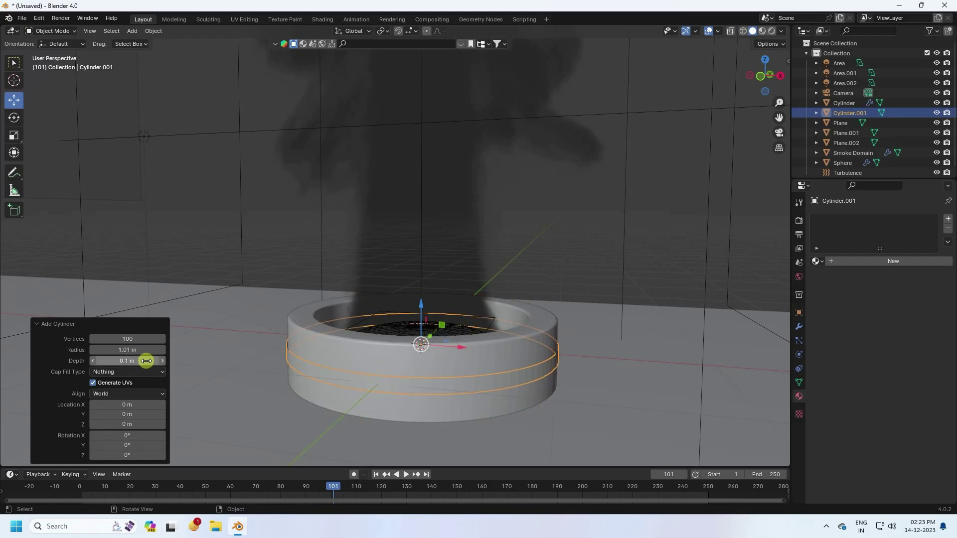
# Step: Scale the band cylinder down along Z to about 0.427 and return to the Move tool
pyautogui.click(14, 135)
pyautogui.scroll(2, 434, 387)
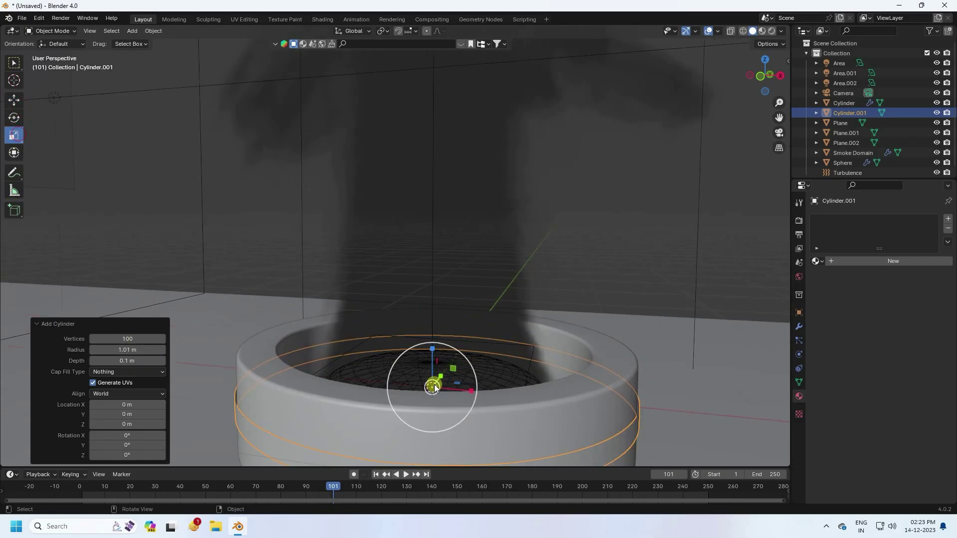
pyautogui.moveTo(435, 387); pyautogui.dragTo(429, 361, button='middle')
pyautogui.moveTo(436, 353); pyautogui.dragTo(435, 377)
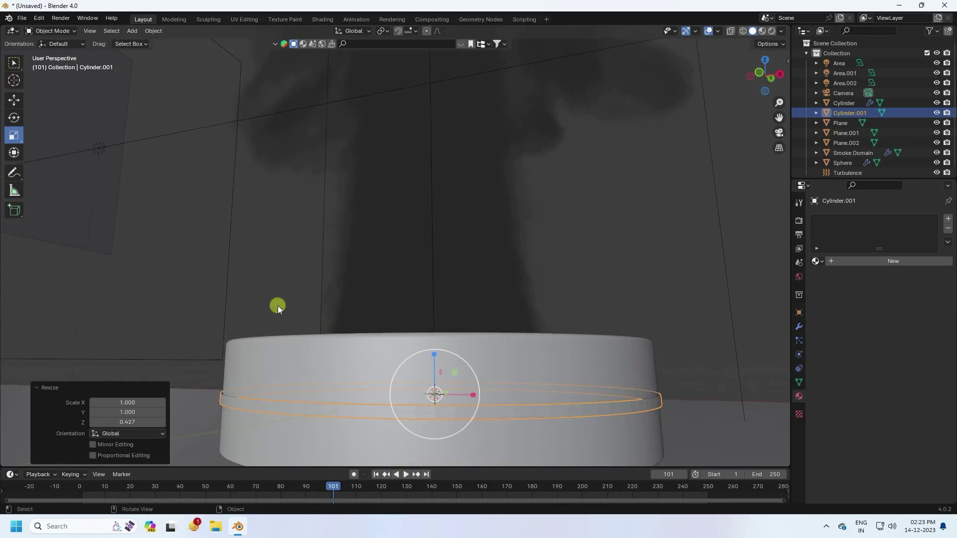
pyautogui.click(14, 100)
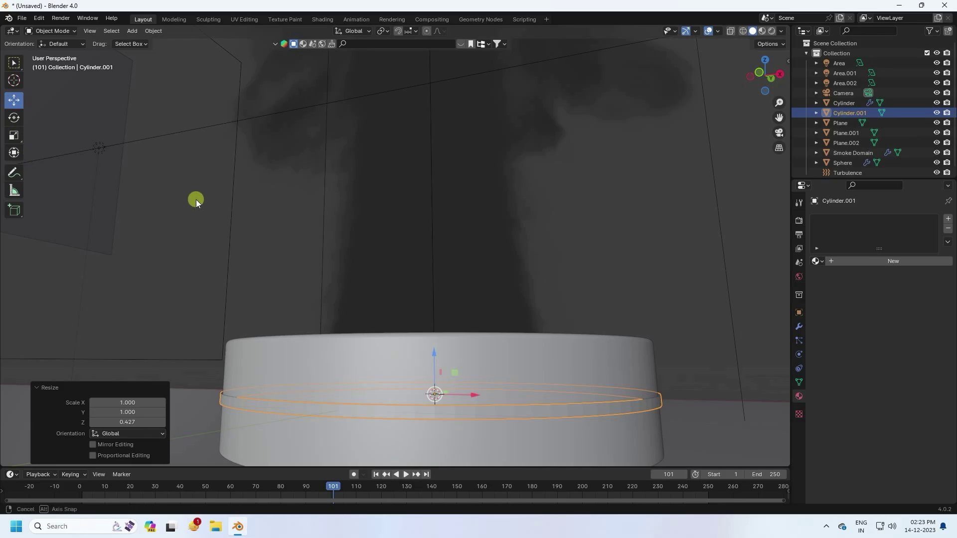
# Step: Add a Solidify modifier to the band cylinder around the pedestal and set its thickness to 0.05 m
pyautogui.moveTo(196, 199); pyautogui.dragTo(201, 228, button='middle')
pyautogui.keyDown('shift'); pyautogui.moveTo(404, 290); pyautogui.dragTo(402, 210, button='middle'); pyautogui.keyUp('shift')
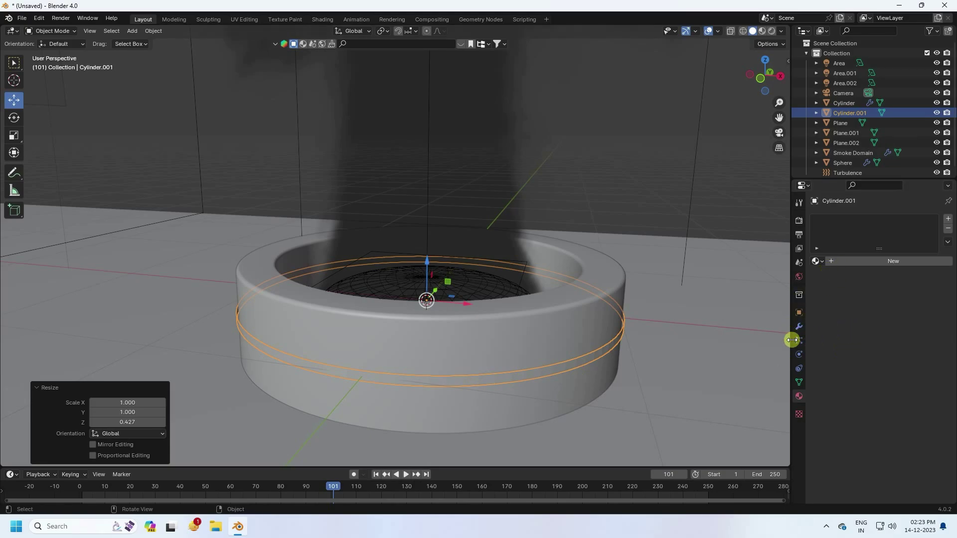
pyautogui.click(799, 327)
pyautogui.click(835, 218)
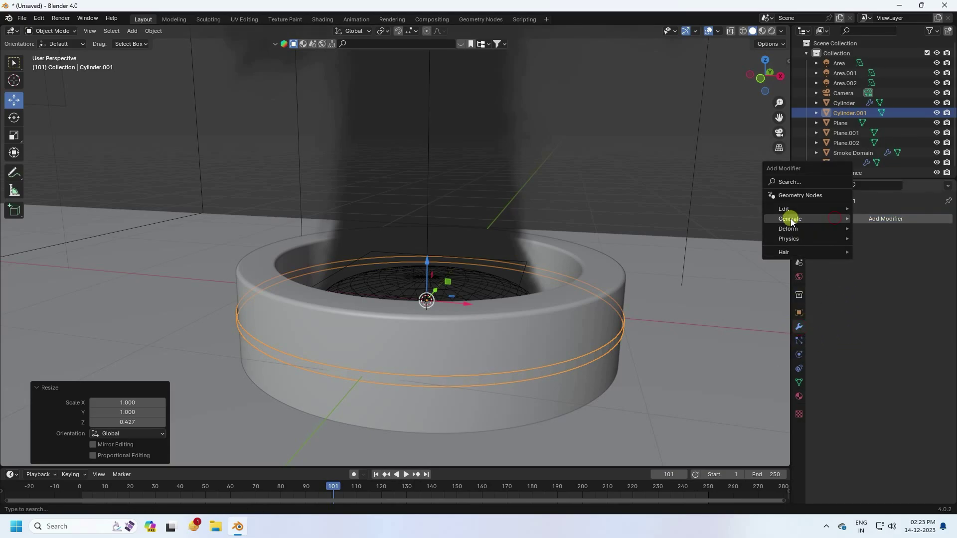
pyautogui.moveTo(791, 220)
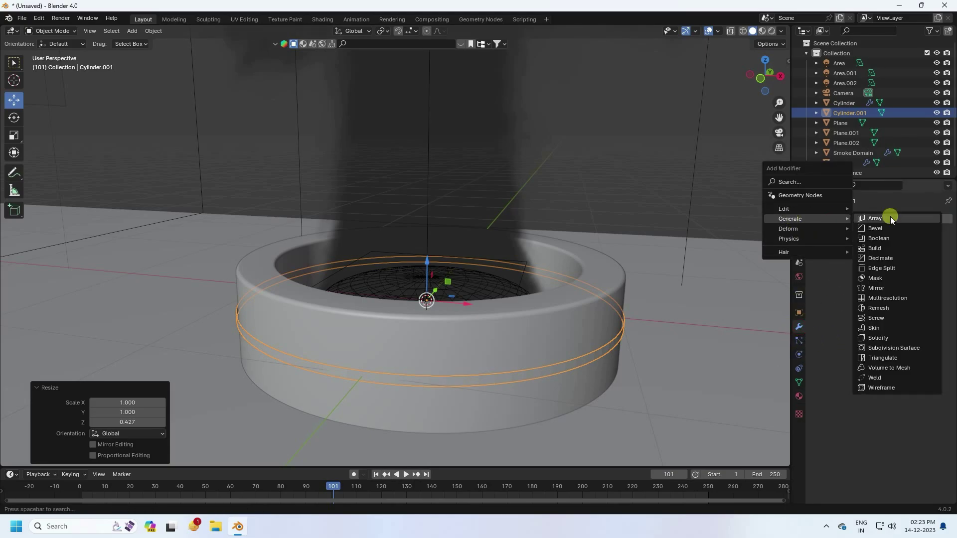
pyautogui.click(874, 339)
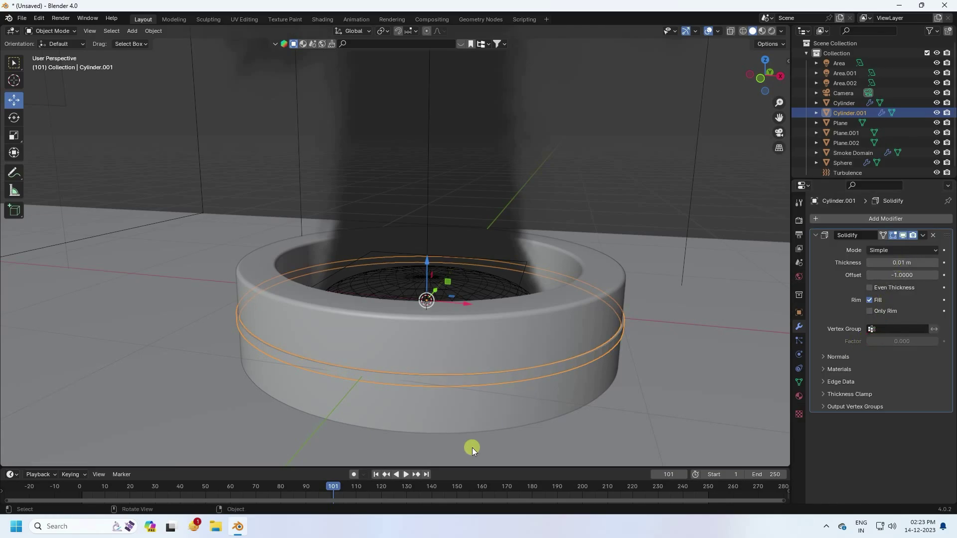
pyautogui.scroll(2, 473, 446)
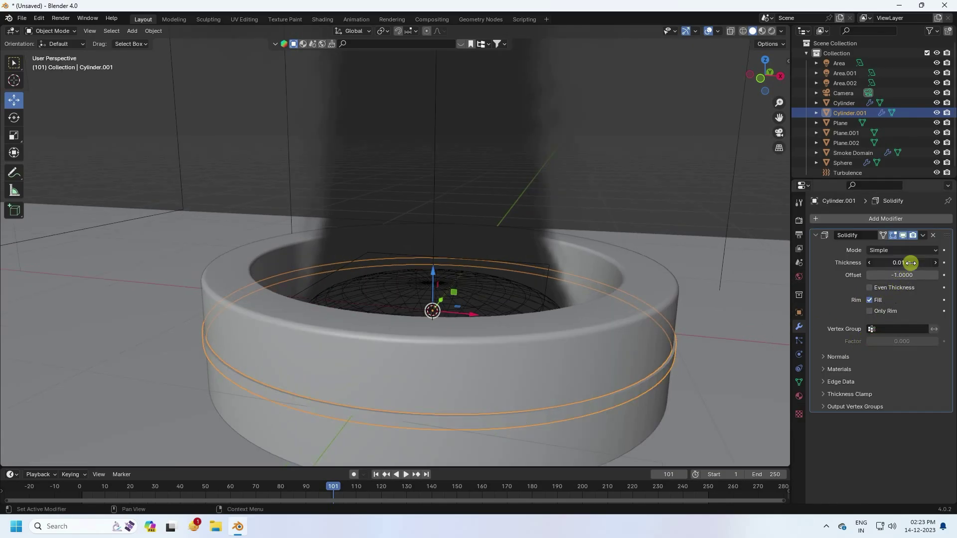
pyautogui.write('5')
pyautogui.press('Return')
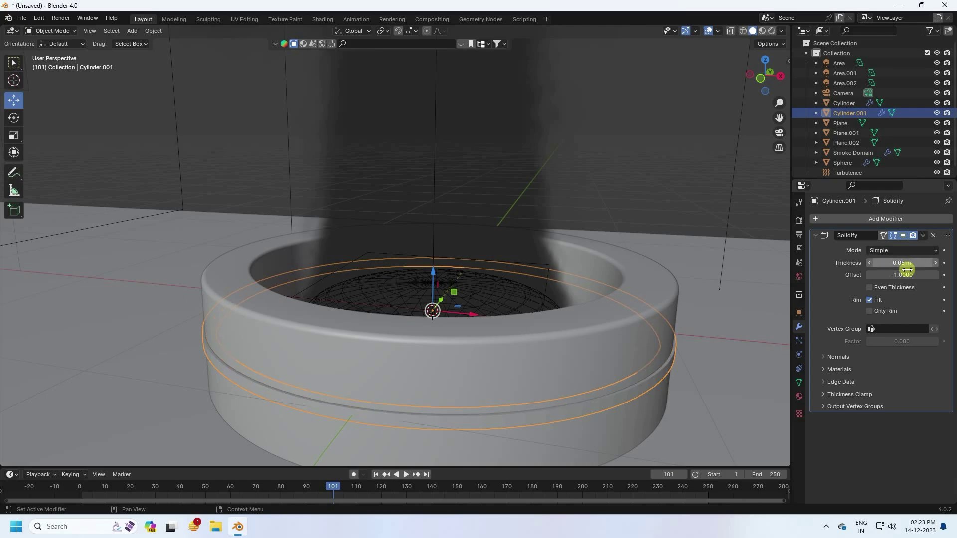
# Step: In front view, move the band down along Z by about 0.129 m toward the pedestal's base
pyautogui.moveTo(639, 324); pyautogui.dragTo(534, 350, button='middle')
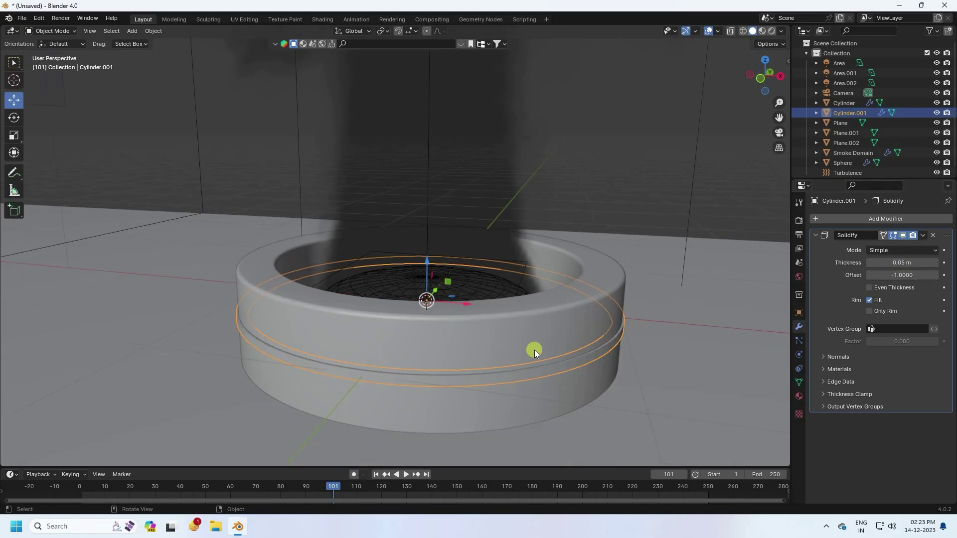
pyautogui.press('KP_1')
pyautogui.press('g')
pyautogui.press('z')
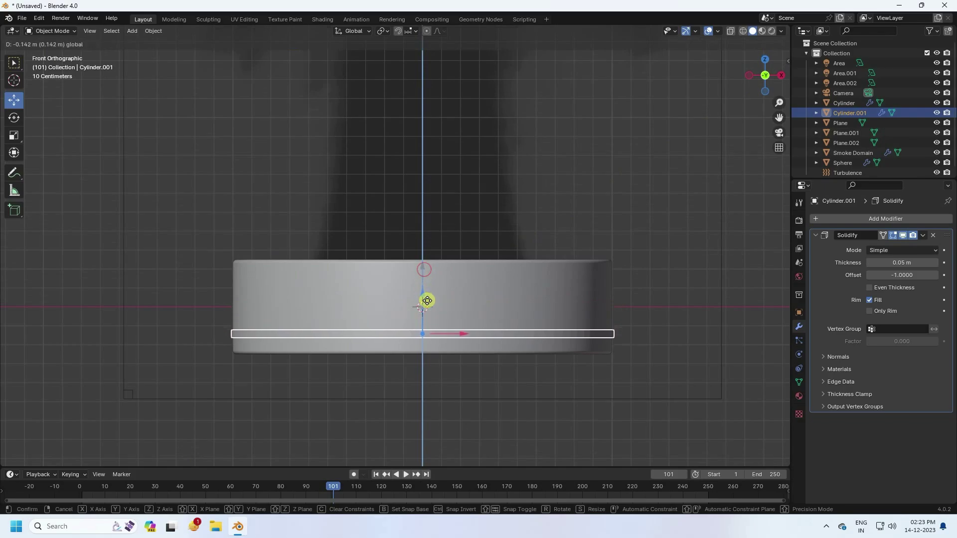
pyautogui.click(424, 296)
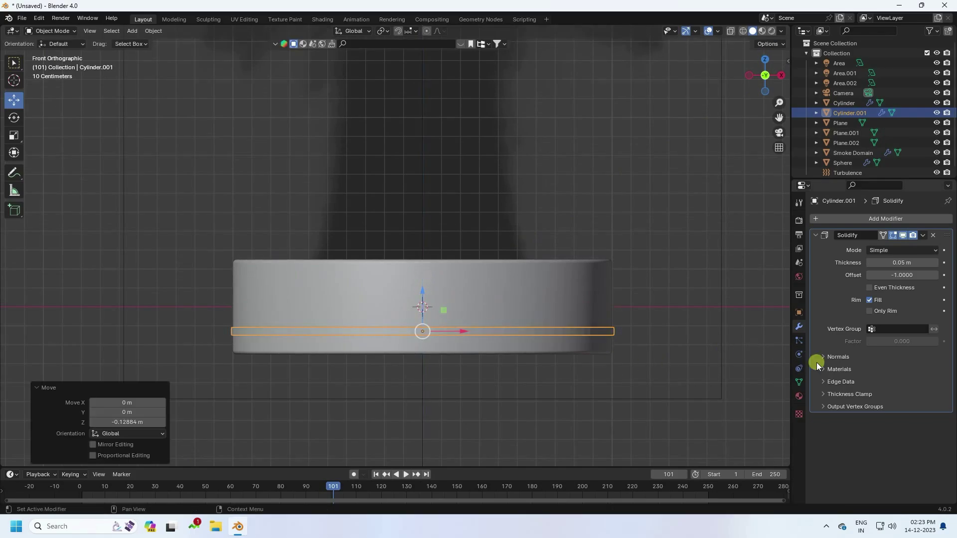
# Step: Assign the existing blue emission material Material.002 to the lower band
pyautogui.click(799, 396)
pyautogui.click(816, 261)
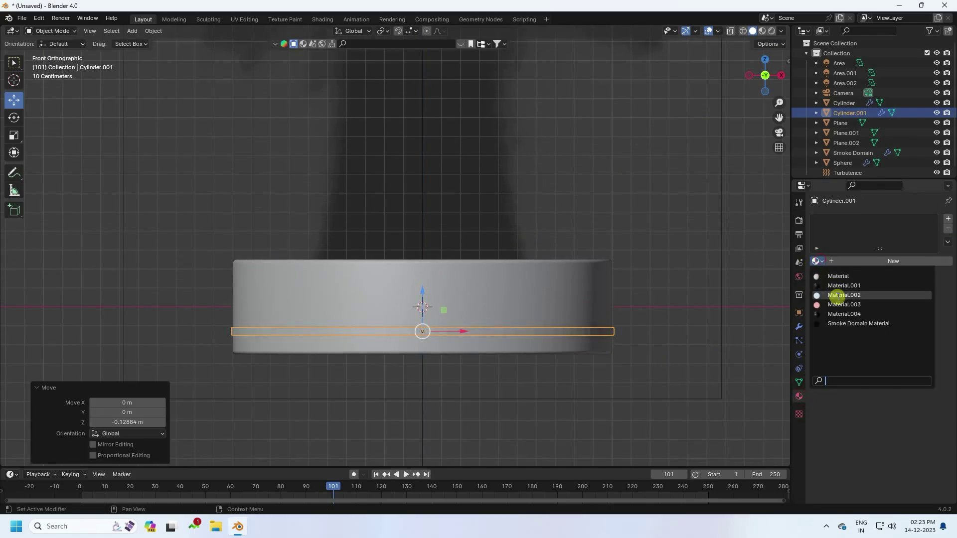
pyautogui.click(839, 296)
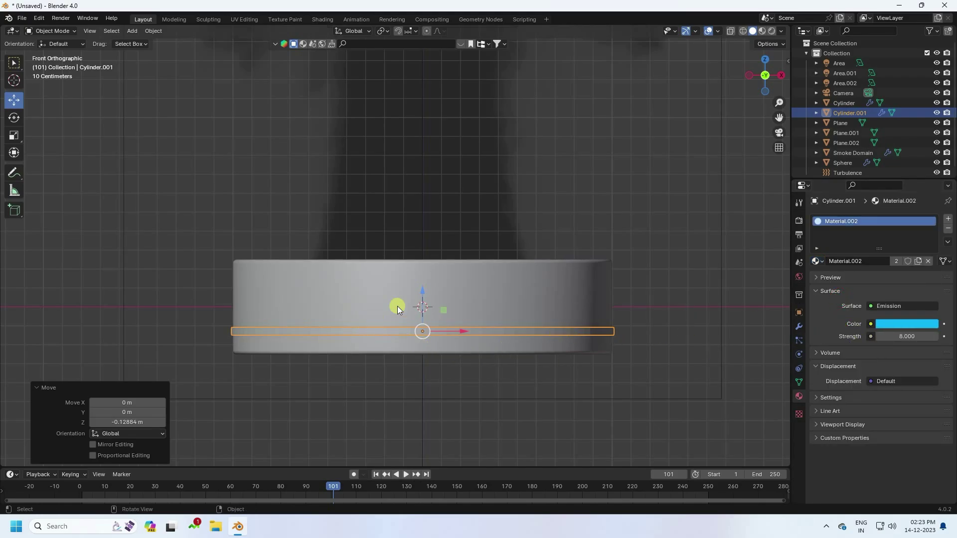
# Step: Copy and paste the lower band and raise the copy about 0.271 m along Z to near the pedestal's top edge
pyautogui.hotkey('ctrl', 'c')
pyautogui.hotkey('ctrl', 'v')
pyautogui.press('g')
pyautogui.press('z')
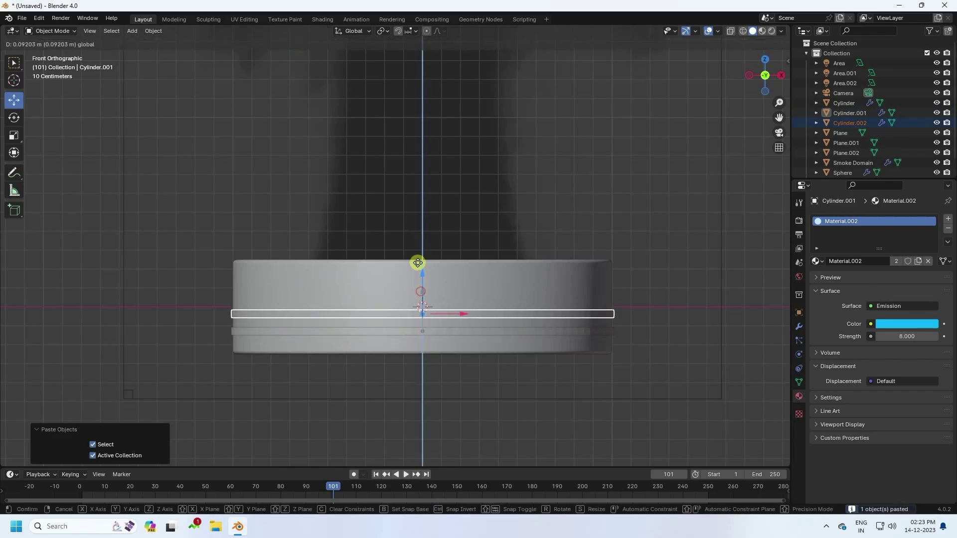
pyautogui.click(409, 238)
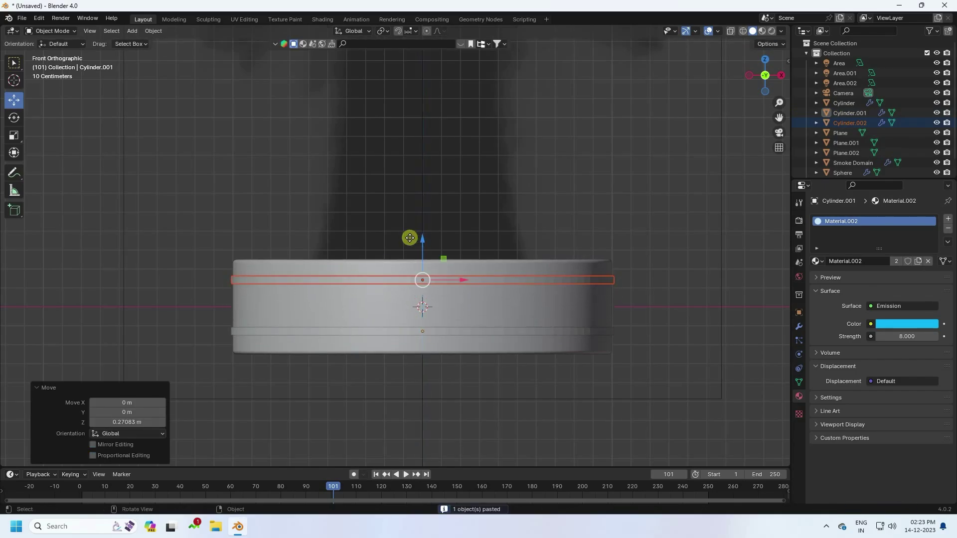
# Step: Paste another band and lower it about 0.129 m along Z so it sits midway between the other two
pyautogui.hotkey('ctrl', 'v')
pyautogui.press('g')
pyautogui.press('z')
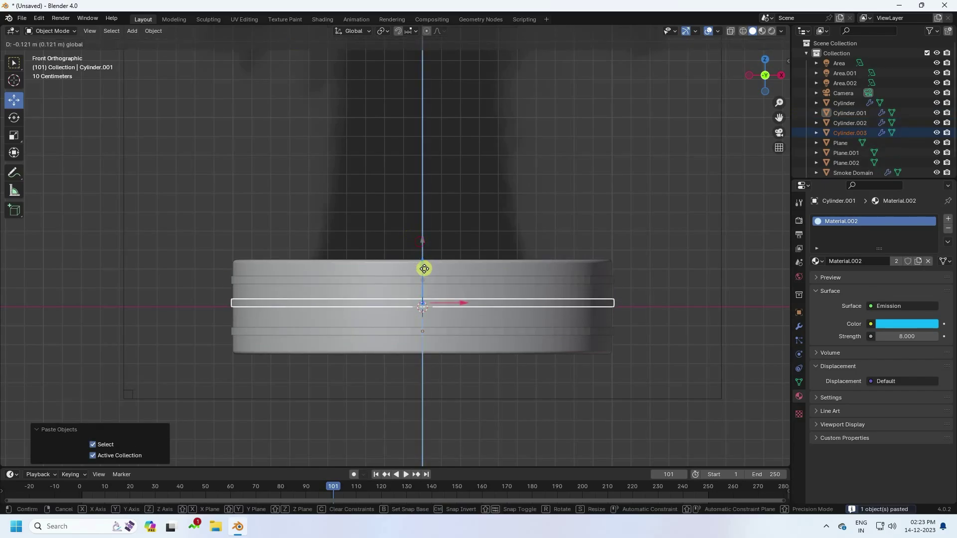
pyautogui.click(425, 269)
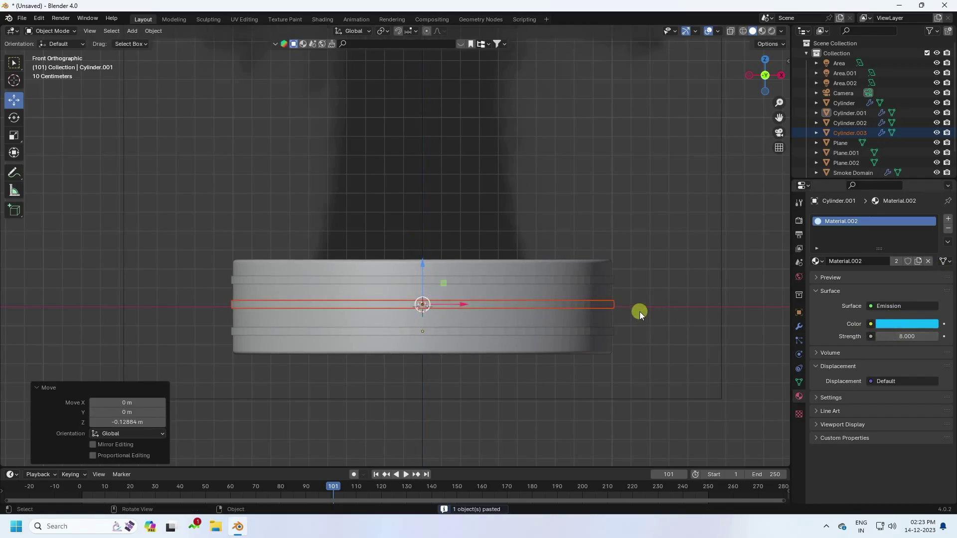
# Step: Select the middle band and assign it the existing red emission material Material.003
pyautogui.click(620, 306)
pyautogui.click(614, 304)
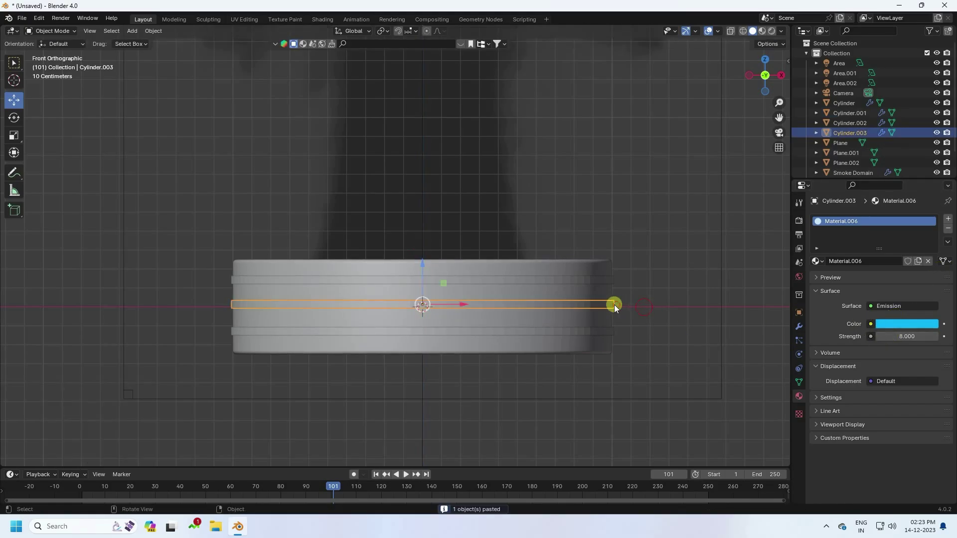
pyautogui.click(818, 261)
pyautogui.click(837, 306)
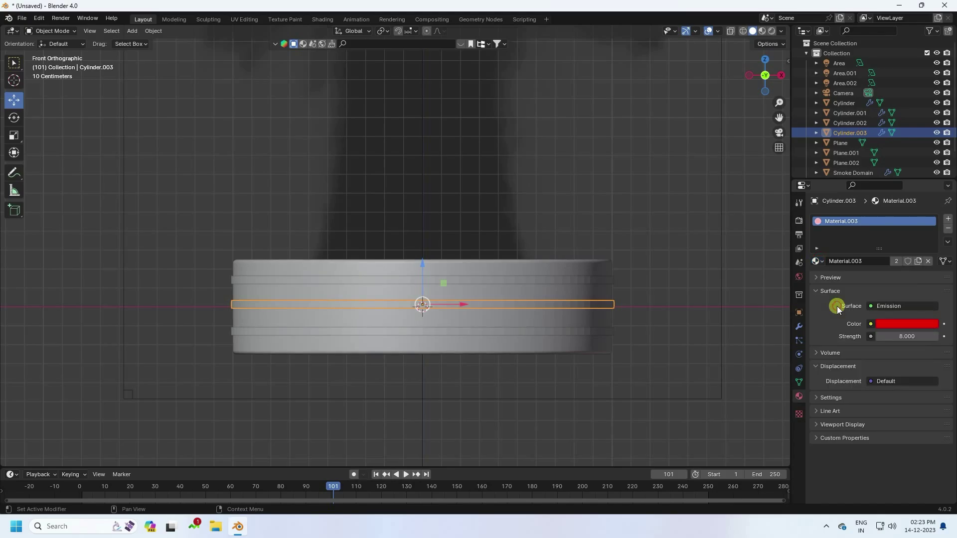
# Step: Switch to the camera view, render the current frame, inspect the finished image and close the render window
pyautogui.press('KP_0')
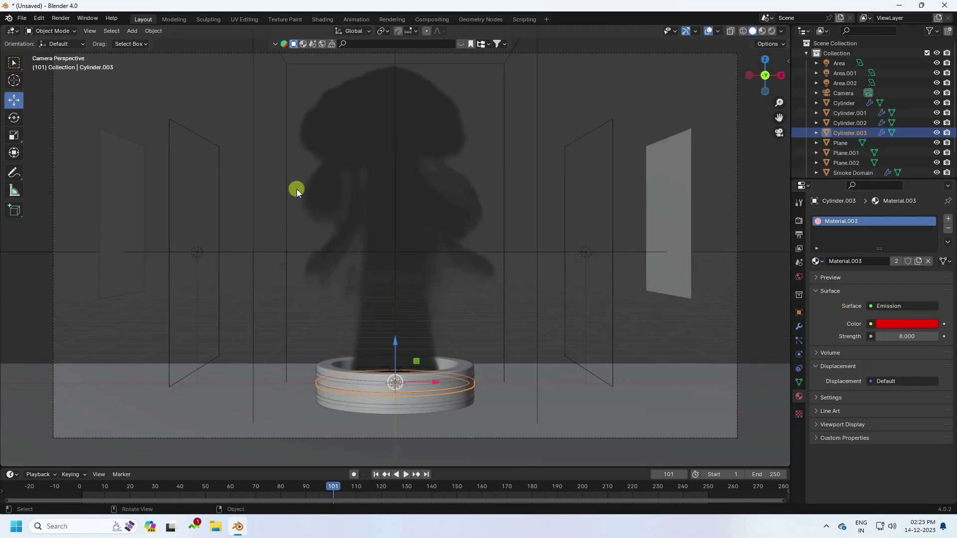
pyautogui.click(62, 18)
pyautogui.click(75, 28)
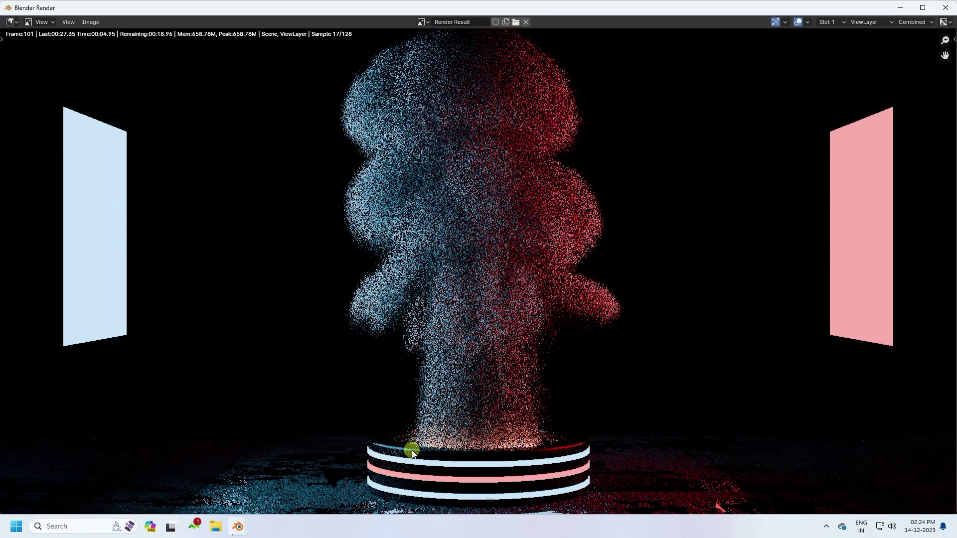
pyautogui.scroll(-1, 411, 450)
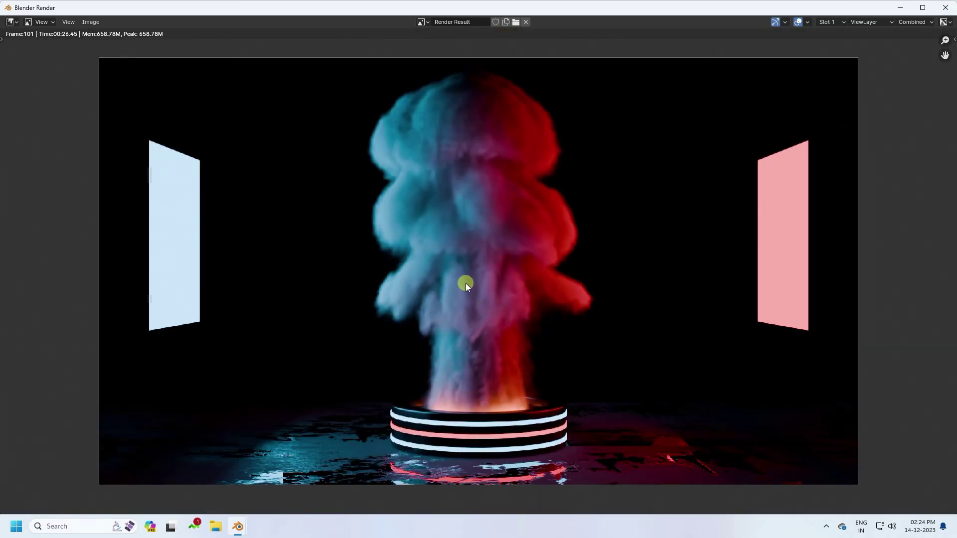
pyautogui.click(945, 8)
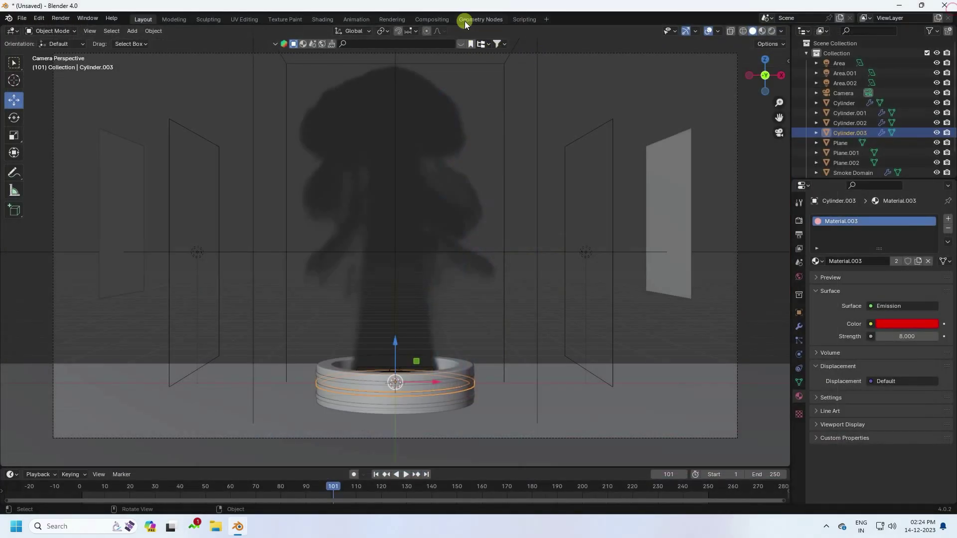
# Step: Open the Compositing workspace, enable Use Nodes, and space the Render Layers and Composite nodes apart
pyautogui.click(428, 19)
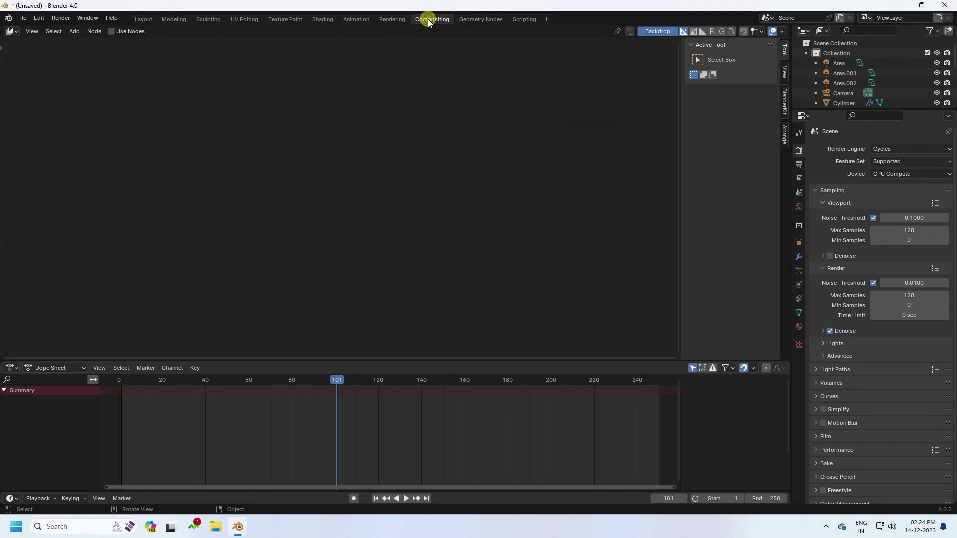
pyautogui.click(111, 32)
pyautogui.scroll(2, 334, 176)
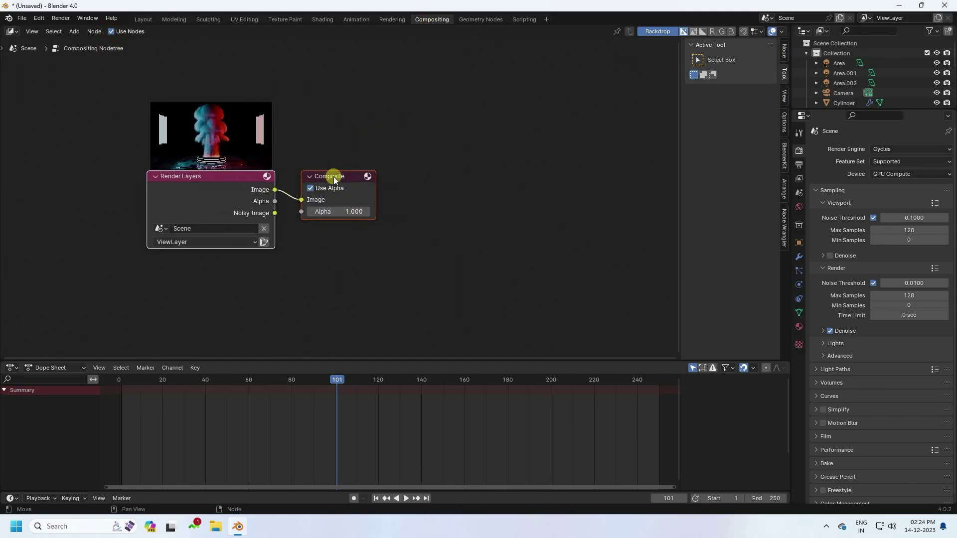
pyautogui.moveTo(325, 175); pyautogui.dragTo(458, 168)
pyautogui.moveTo(228, 177); pyautogui.dragTo(204, 157)
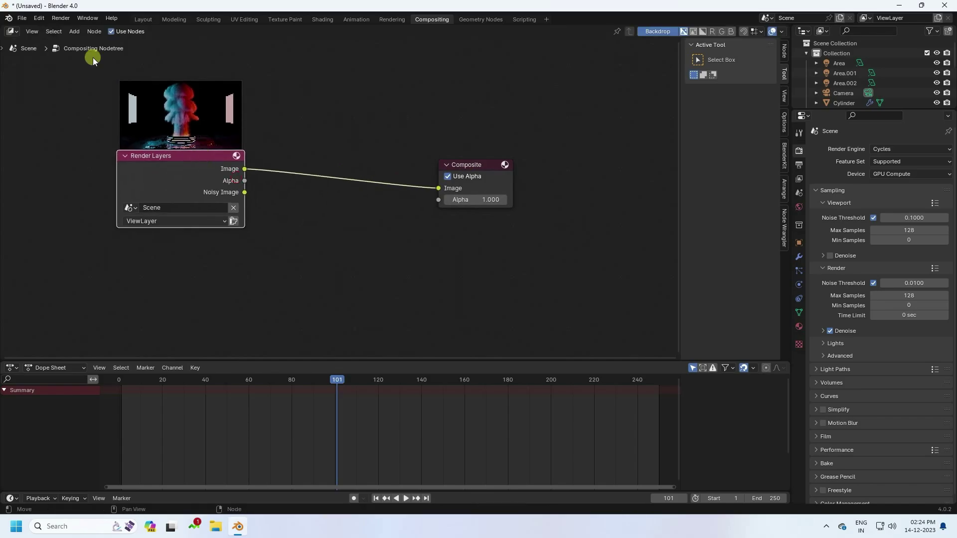
# Step: Add a Glare node below the existing link and connect the Render Layers image output to its image input
pyautogui.click(75, 31)
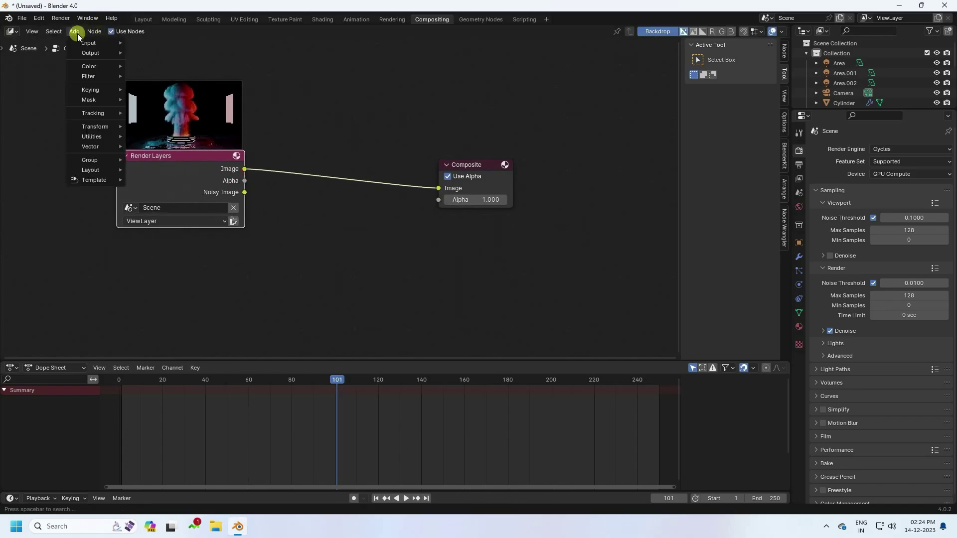
pyautogui.write('gl')
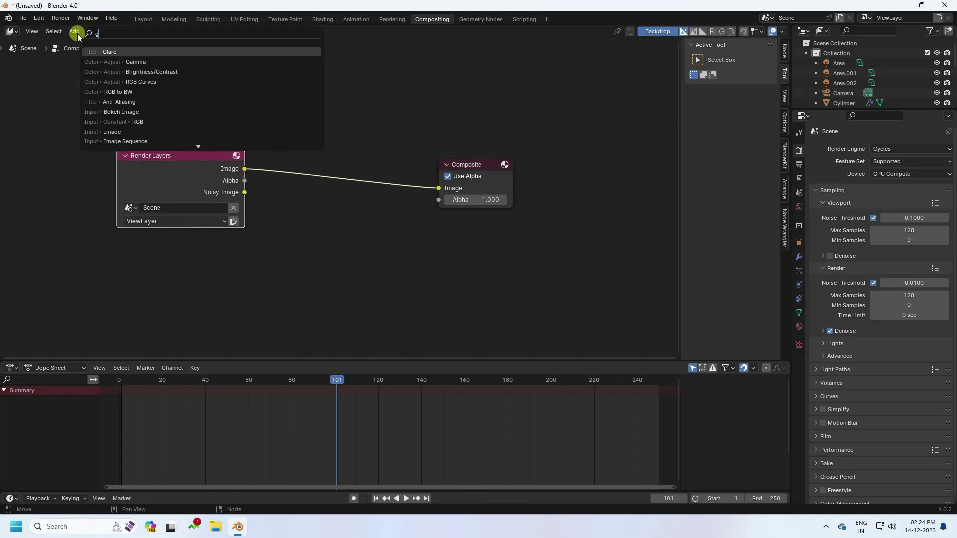
pyautogui.click(123, 52)
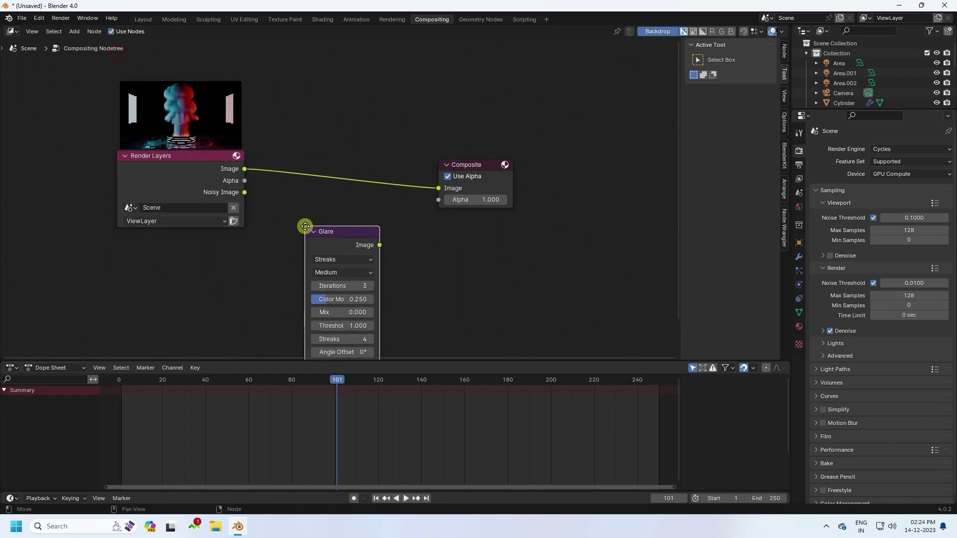
pyautogui.click(304, 224)
pyautogui.moveTo(244, 169); pyautogui.dragTo(305, 300)
# Step: Add a Viewer node beside the Glare node and connect the Glare image output to it
pyautogui.click(74, 31)
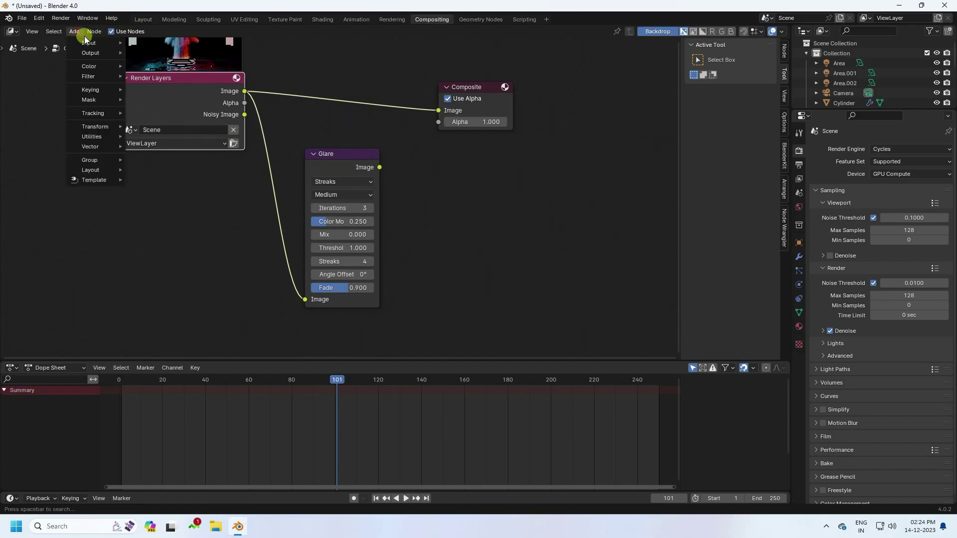
pyautogui.moveTo(87, 45)
pyautogui.write('view')
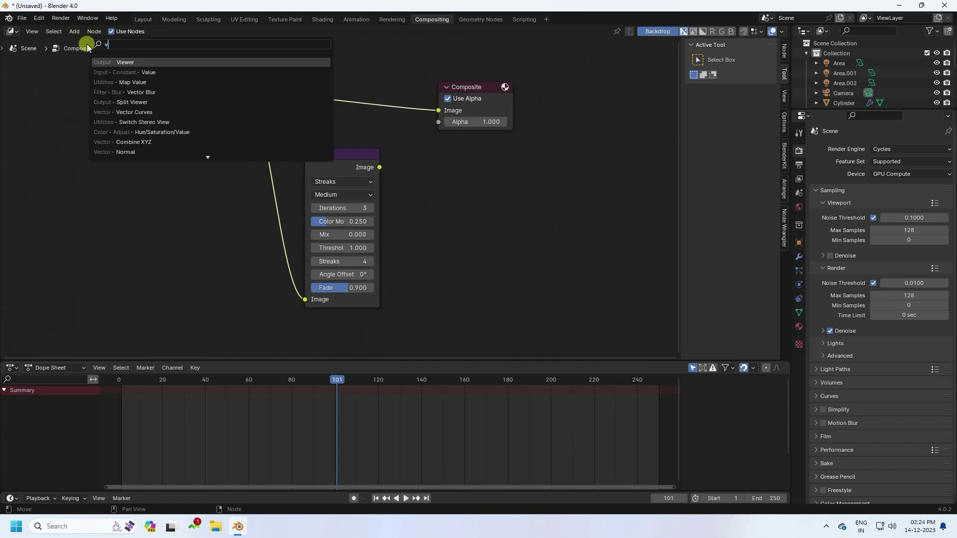
pyautogui.click(139, 70)
pyautogui.click(459, 213)
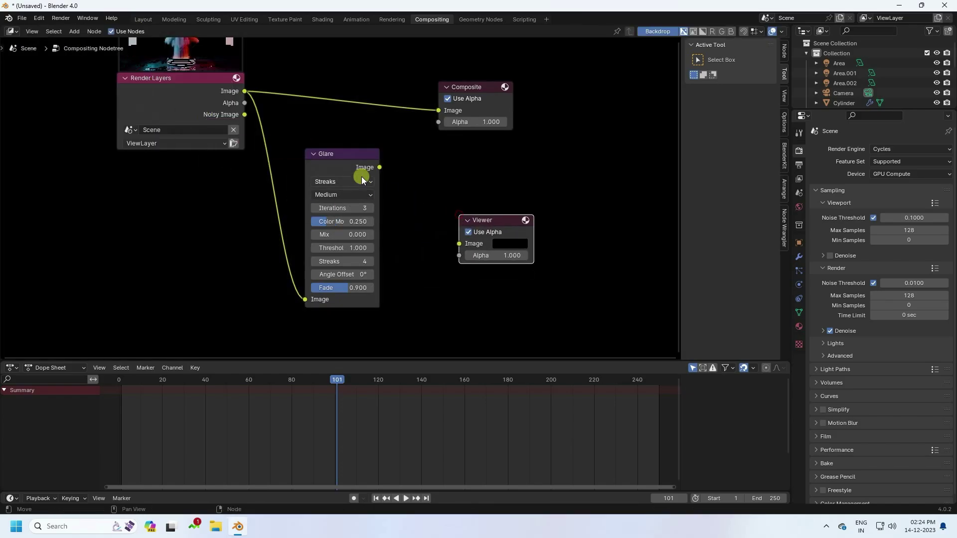
pyautogui.moveTo(380, 168)
pyautogui.mouseDown()
pyautogui.moveTo(427, 226)
pyautogui.moveTo(459, 243)
pyautogui.mouseUp()
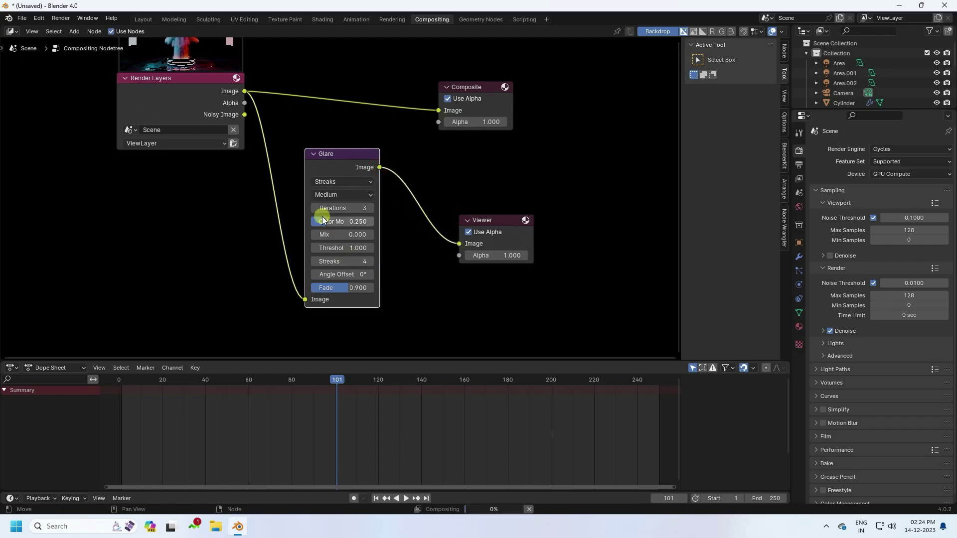
# Step: Set the Glare node to Fog Glow with size 9 and High quality
pyautogui.click(323, 183)
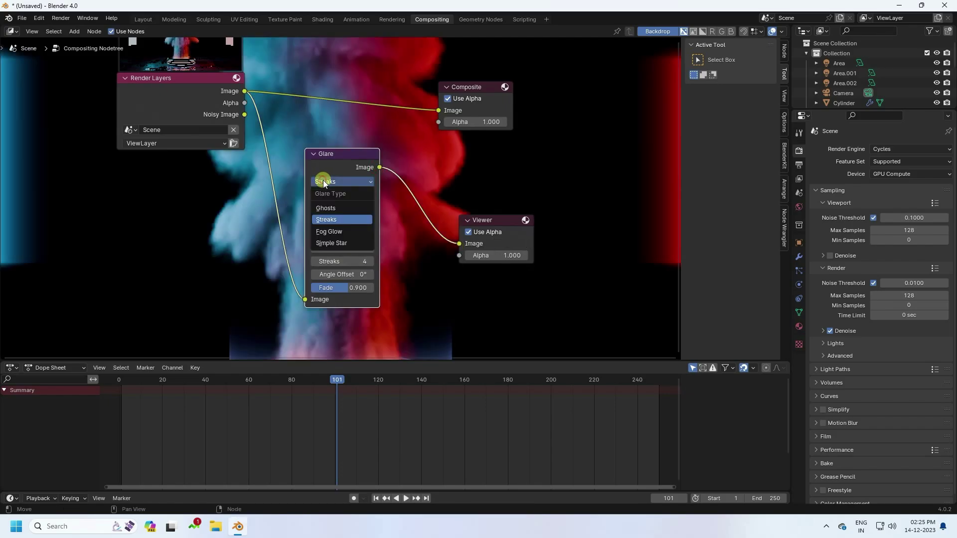
pyautogui.click(331, 232)
pyautogui.click(371, 235)
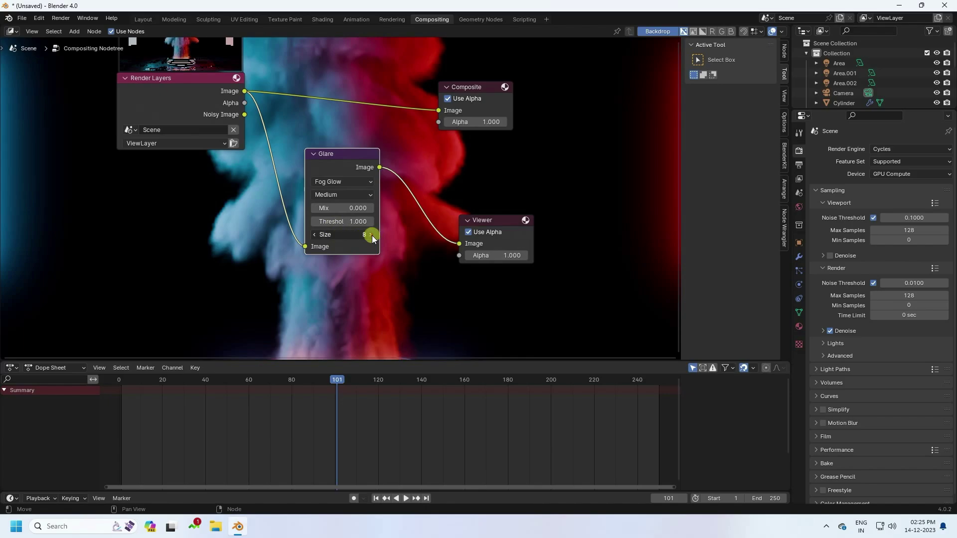
pyautogui.click(338, 198)
pyautogui.click(327, 219)
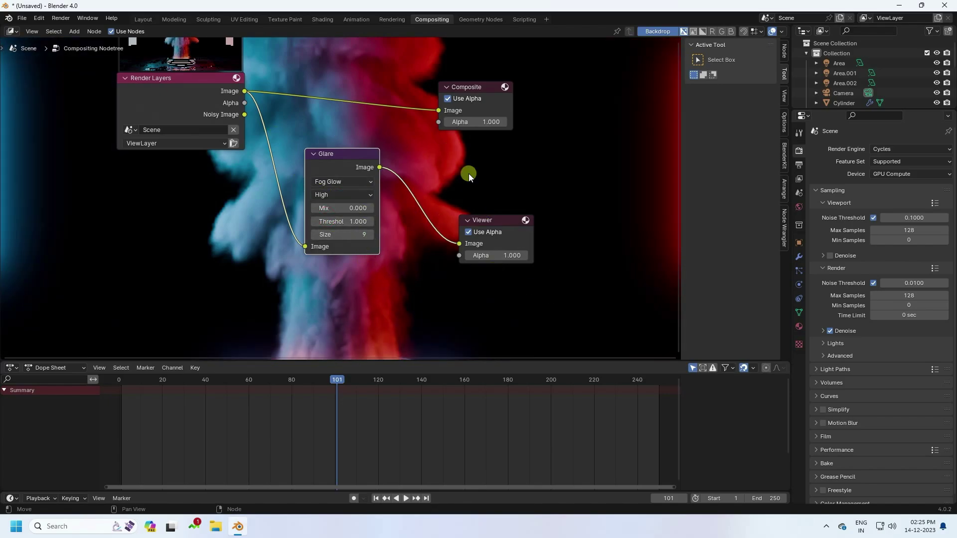
# Step: Open the Rendering workspace and display the Viewer Node image to inspect the glow effect
pyautogui.moveTo(302, 152); pyautogui.dragTo(333, 196, button='middle')
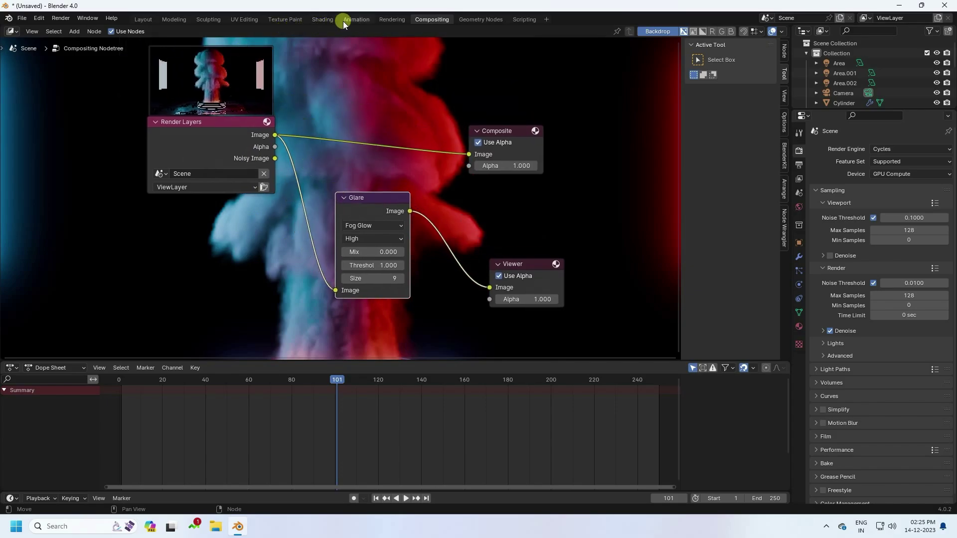
pyautogui.click(390, 19)
pyautogui.scroll(2, 334, 210)
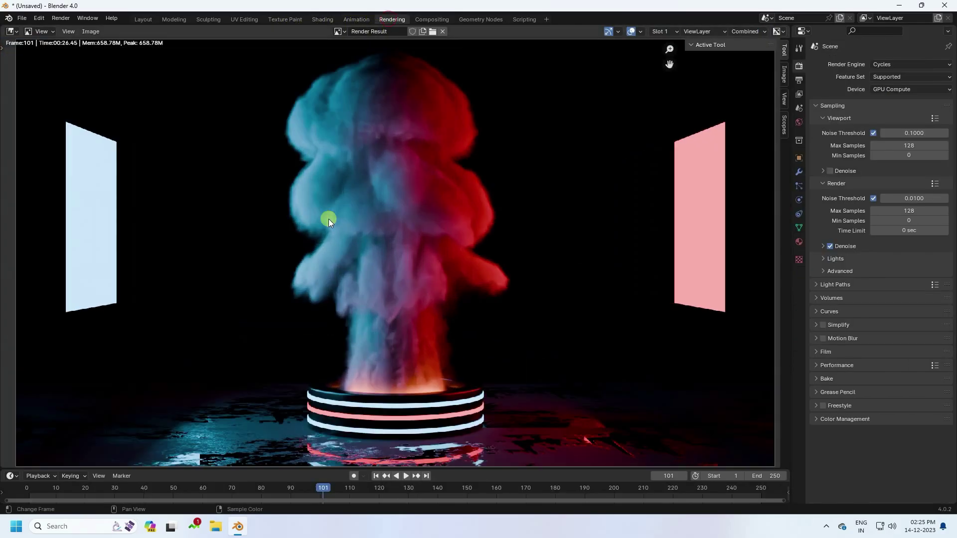
pyautogui.scroll(-1, 309, 204)
pyautogui.click(340, 32)
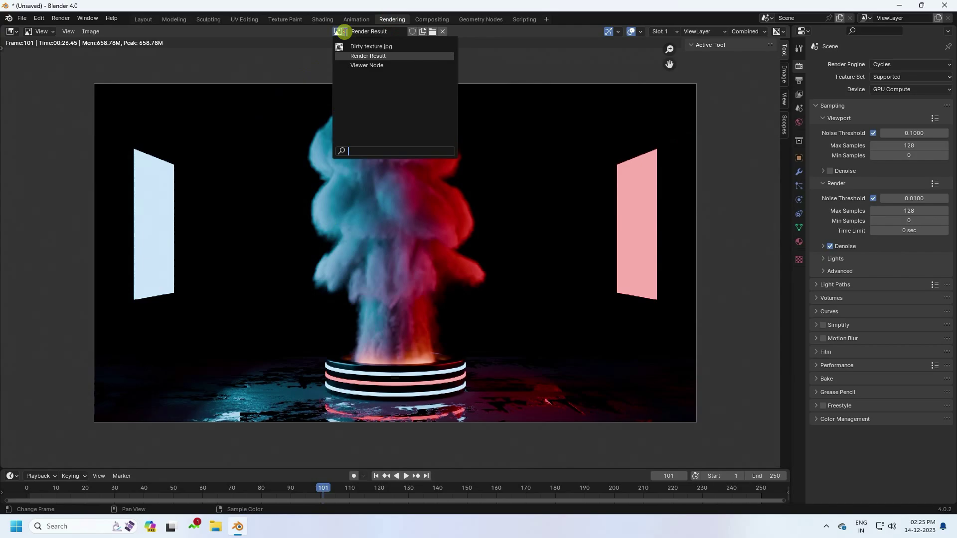
pyautogui.click(360, 63)
pyautogui.scroll(1, 384, 280)
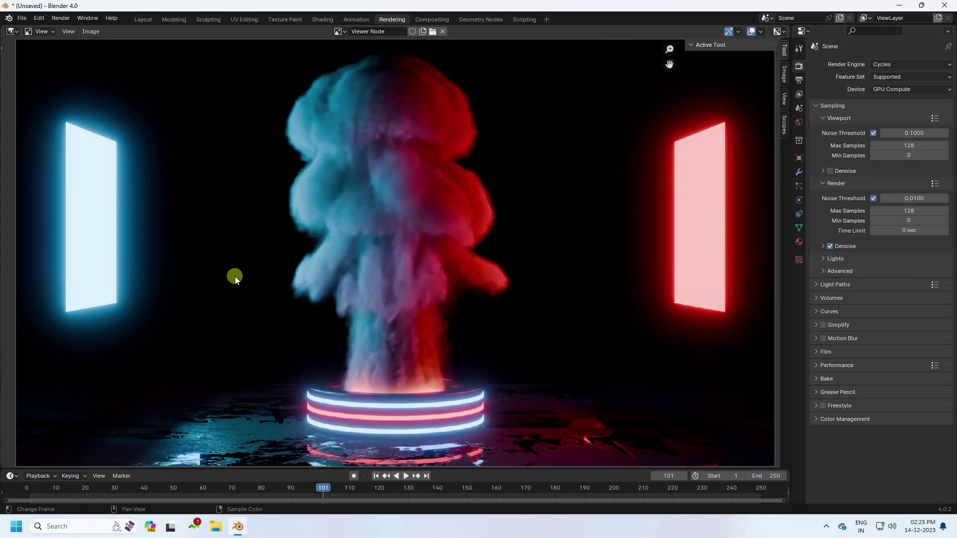